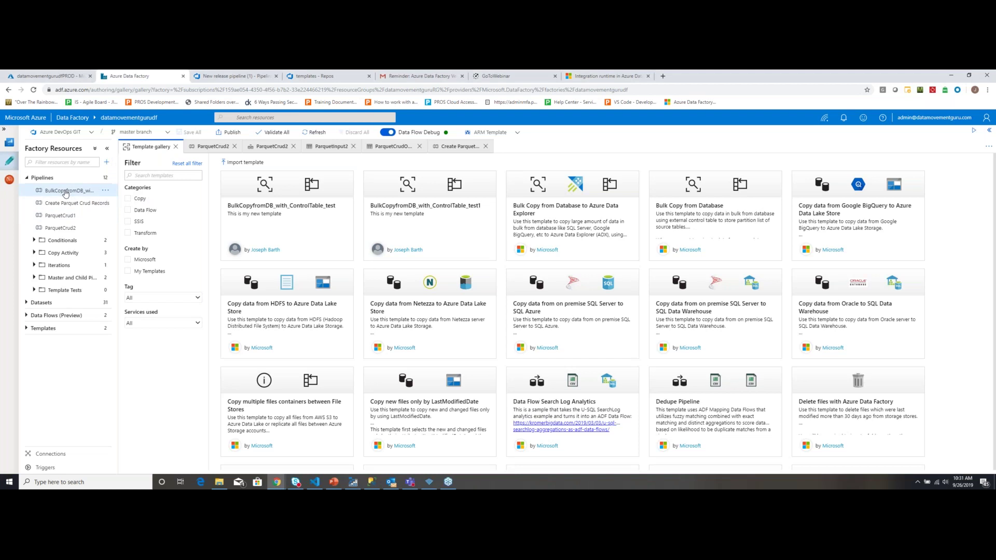
# - Open the BulkCopyfromDB_with_ControlTable1 pipeline and close the template gallery and both open ParquetCrud2 items
pyautogui.click(65, 191)
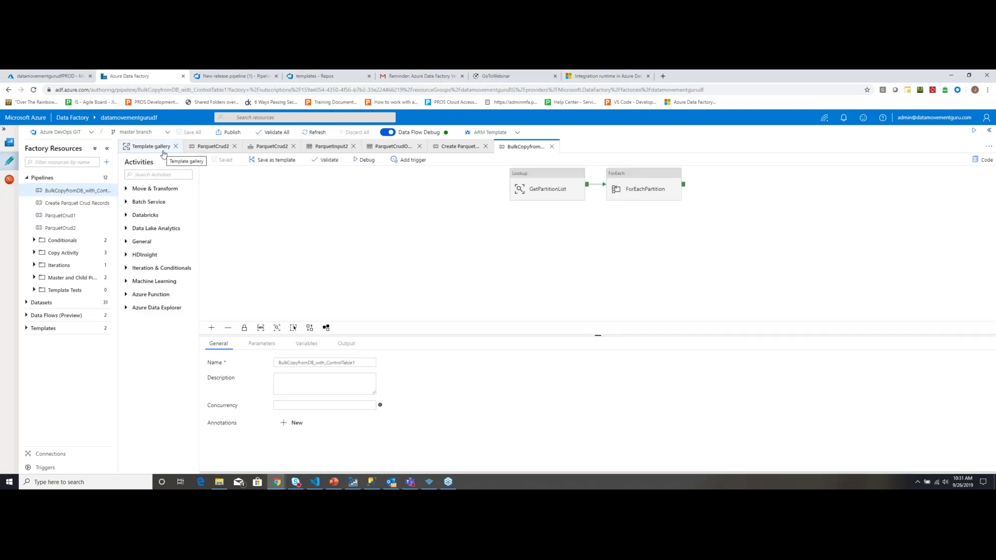
pyautogui.click(175, 147)
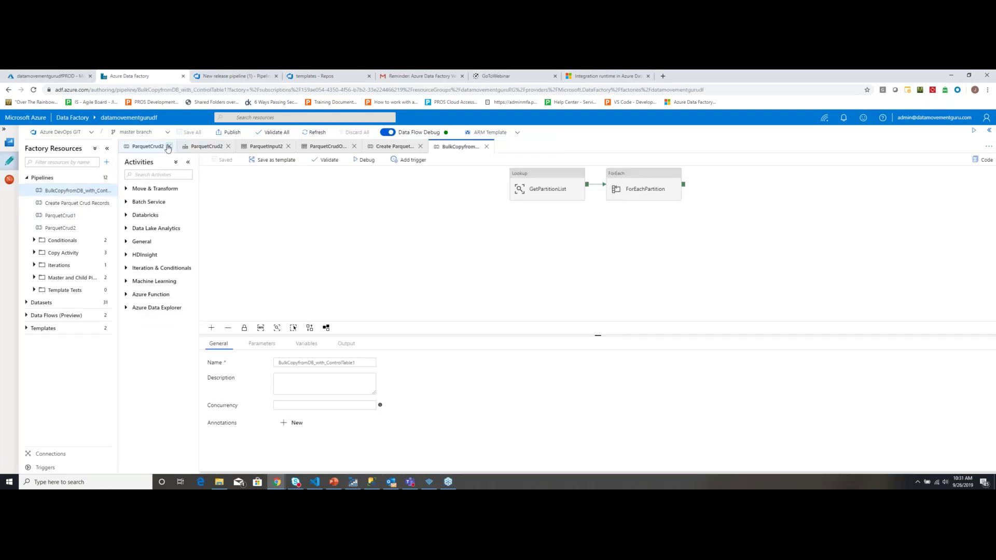
pyautogui.click(168, 146)
pyautogui.click(168, 147)
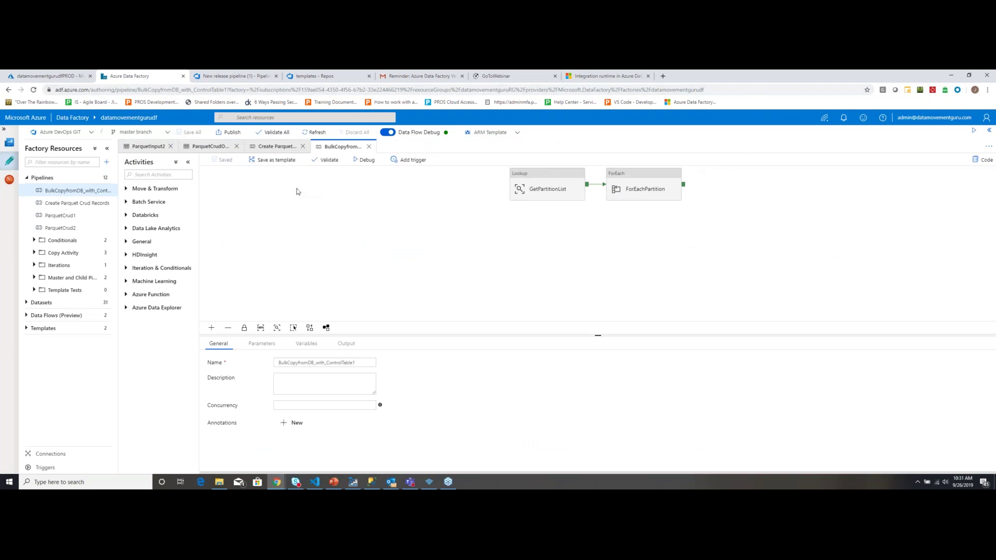
# - Open the datamovementgurudfQA data factory in a separate browser tab
pyautogui.click(663, 76)
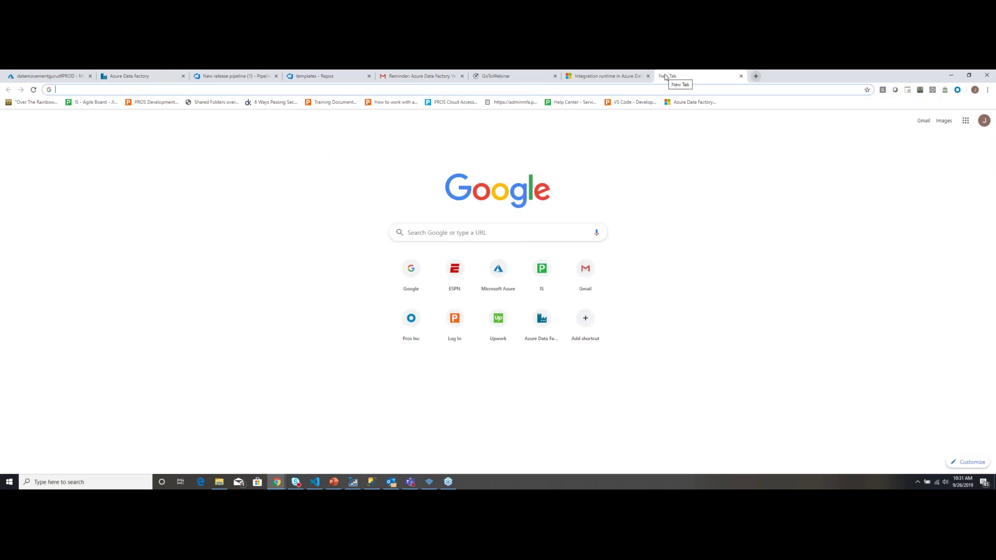
pyautogui.write('adf')
pyautogui.press('Return')
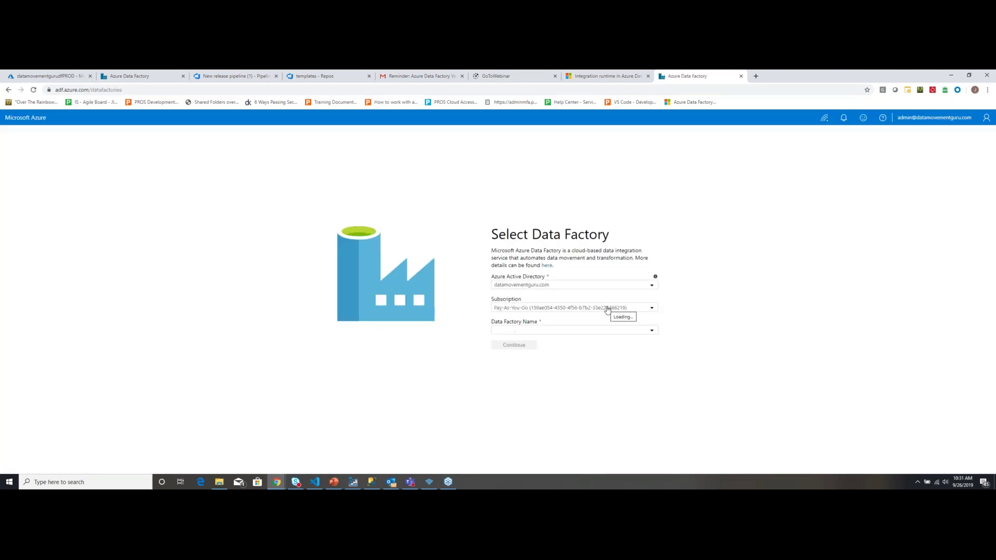
pyautogui.click(613, 331)
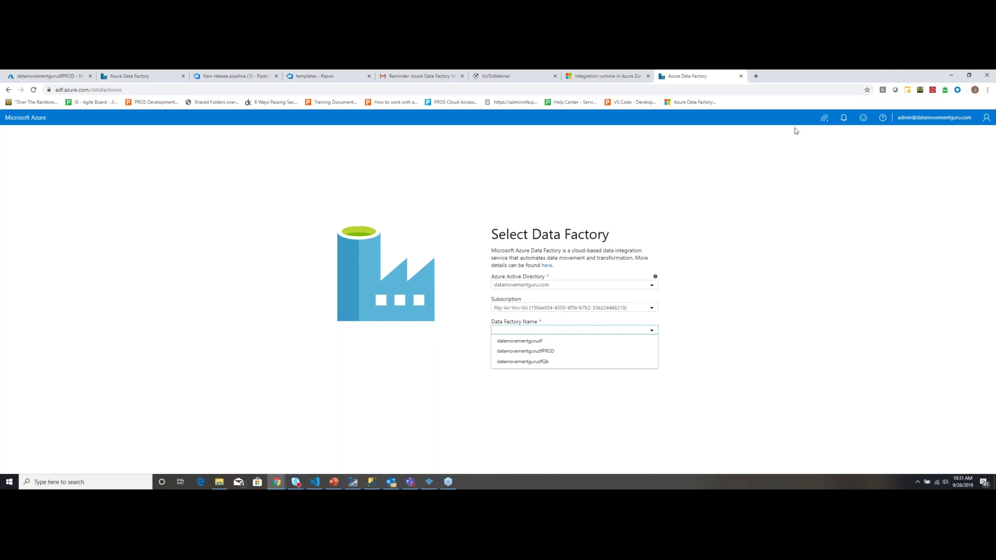
pyautogui.click(548, 362)
pyautogui.click(516, 346)
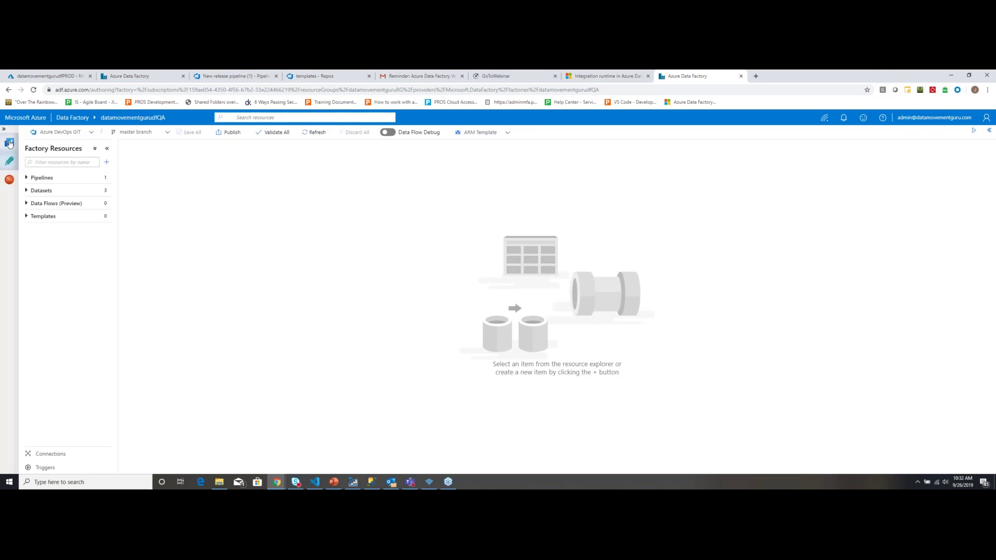
# - Review the QA factory's Git repository settings and close them without changes
pyautogui.click(9, 143)
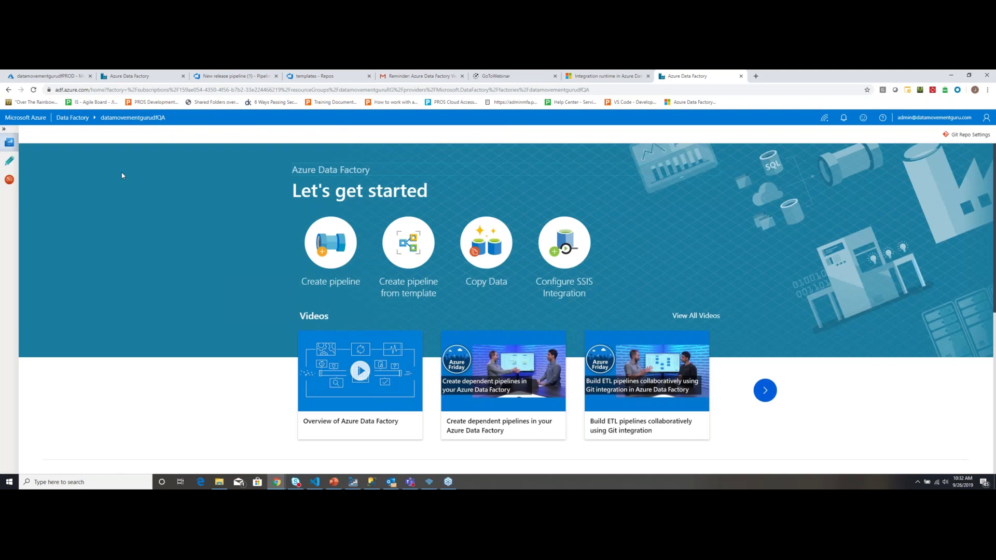
pyautogui.click(882, 93)
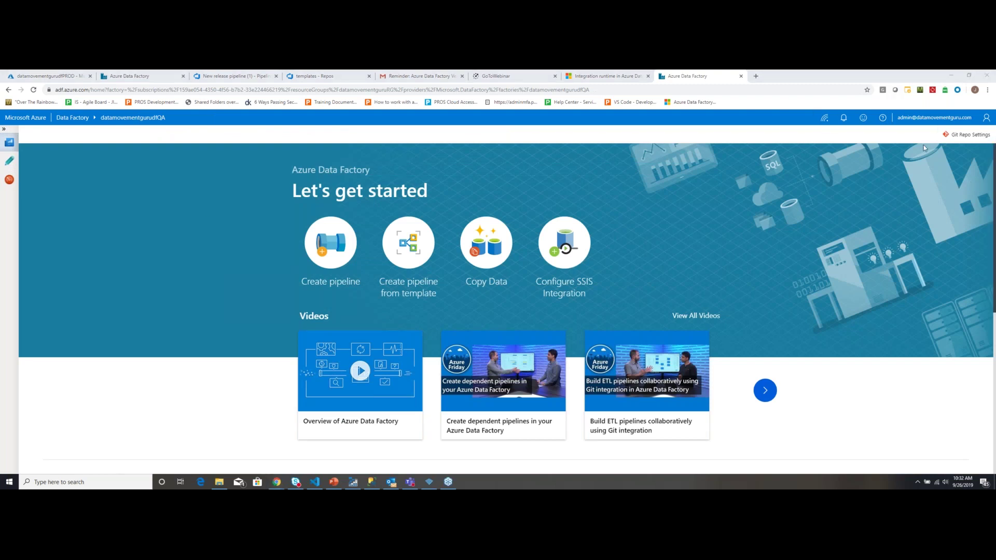
pyautogui.click(958, 136)
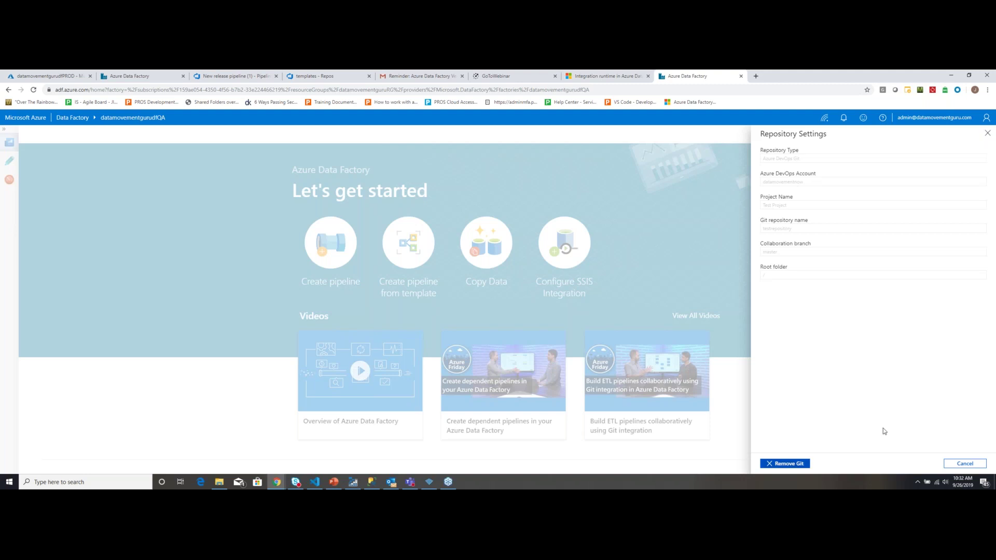
pyautogui.click(964, 464)
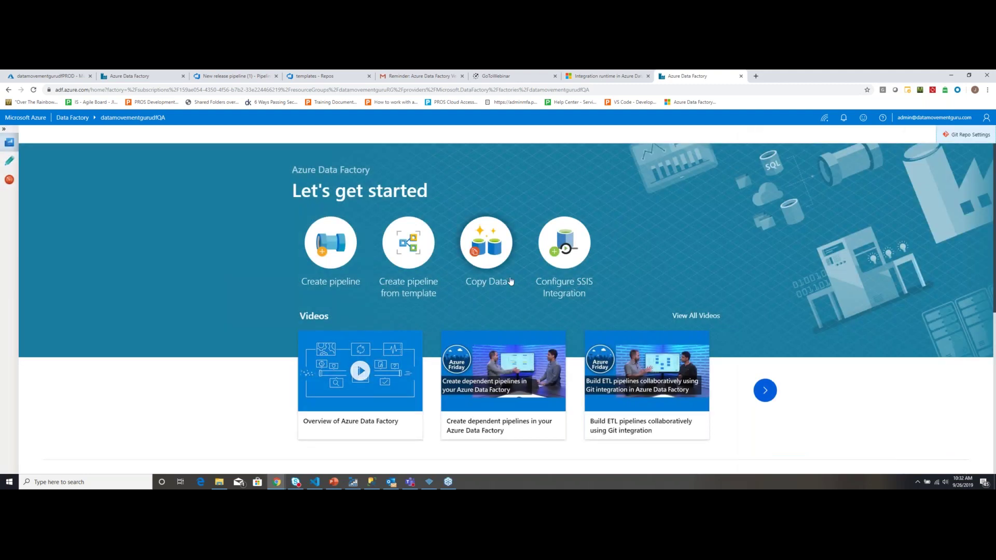
# - Open the QA factory's BulkCopyfromDB_with_ControlTable1 pipeline, refresh the factory, and place its browser tab beside the datamovementgurudf factory's
pyautogui.click(11, 167)
pyautogui.click(50, 178)
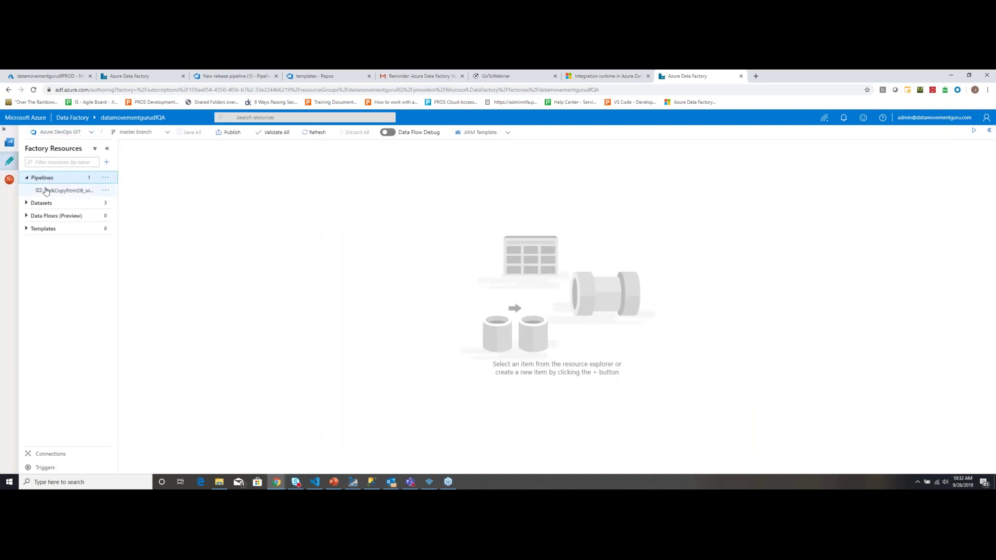
pyautogui.click(42, 203)
pyautogui.click(63, 191)
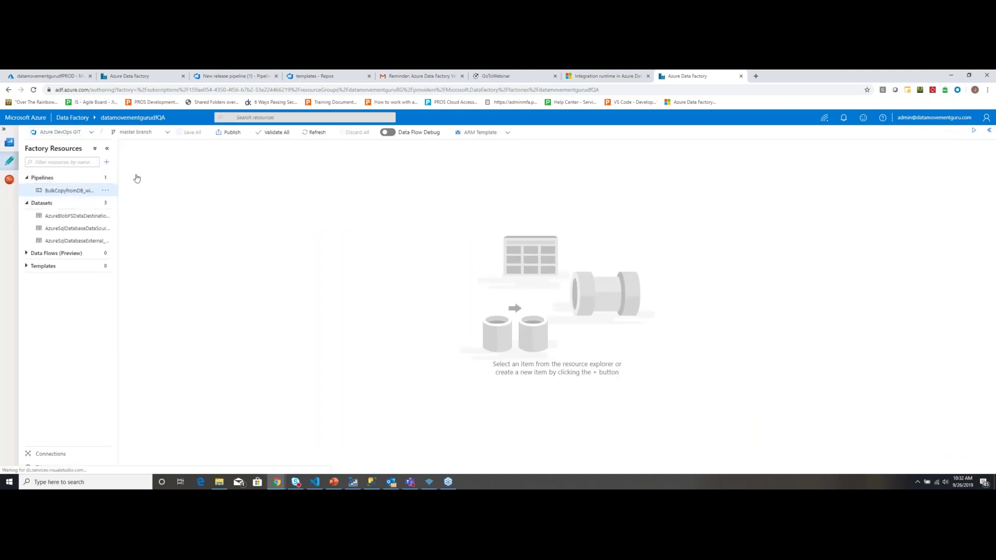
pyautogui.click(312, 134)
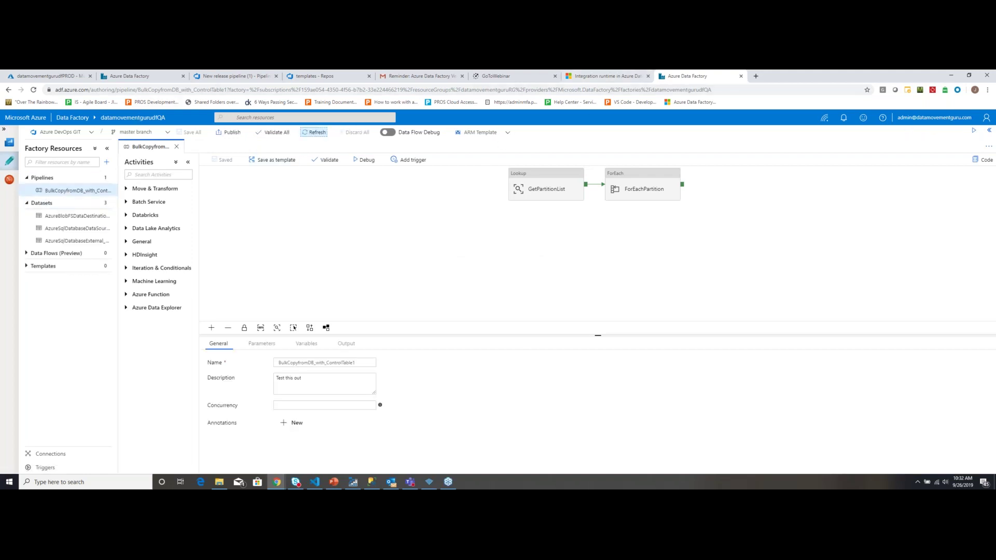
pyautogui.moveTo(675, 75); pyautogui.dragTo(213, 76)
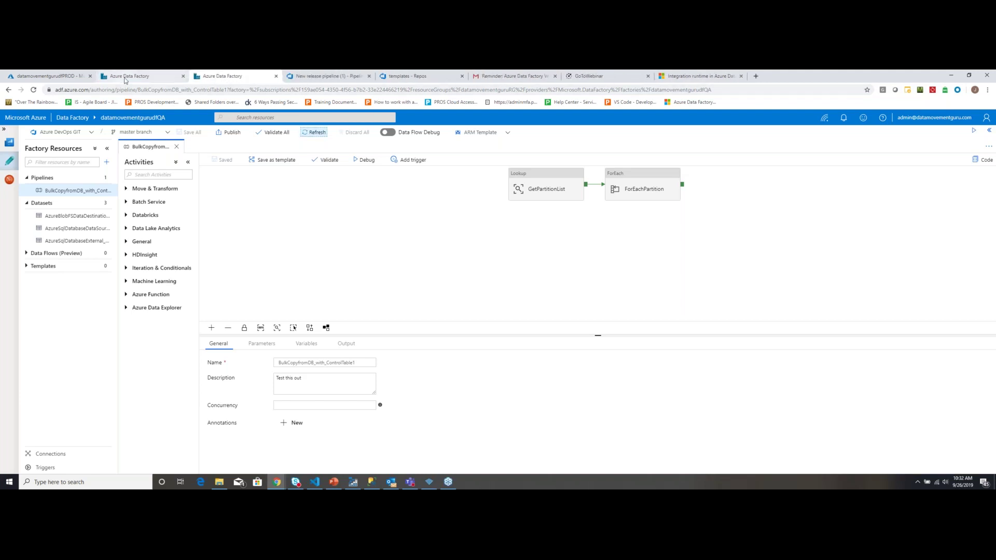
# - Return to the datamovementgurudf factory and check which kinds of new resources can be added
pyautogui.click(125, 77)
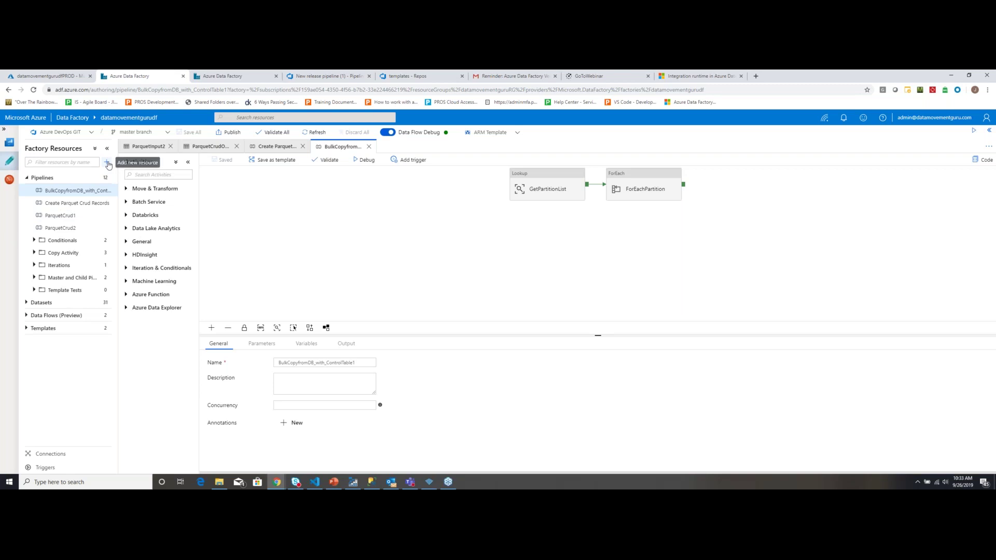
pyautogui.click(107, 163)
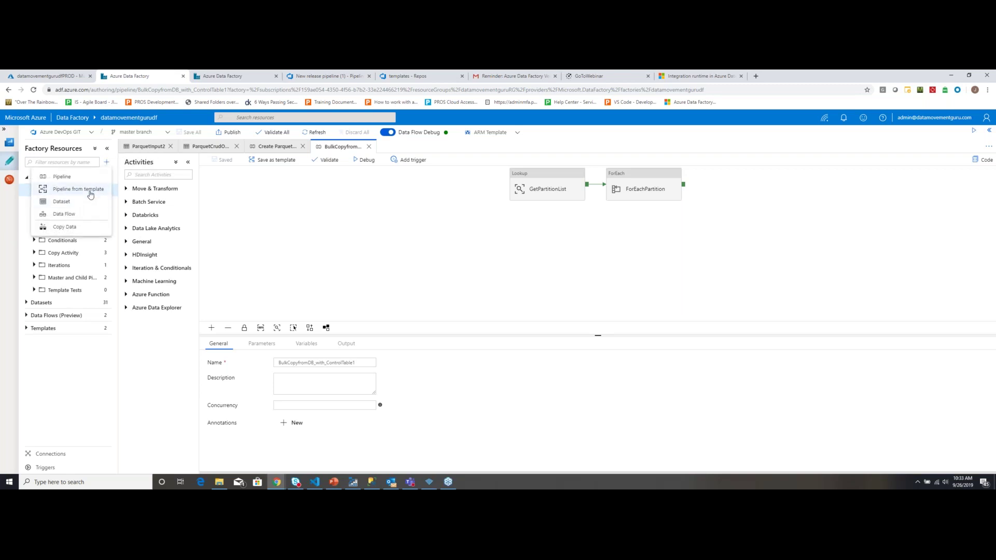
pyautogui.press('Escape')
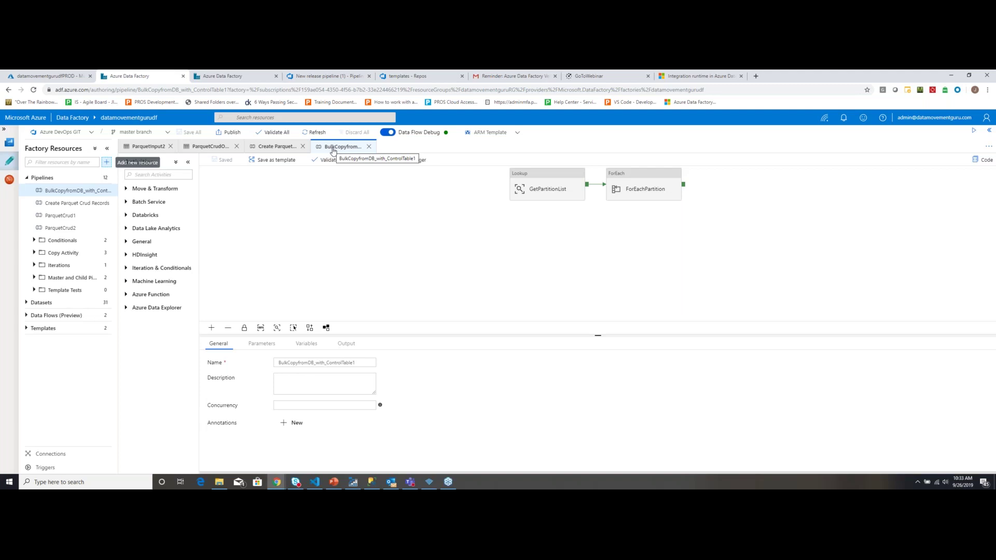
# - Start saving the pipeline as a template named BulkCopyfromDB_with_ControlTable_Cloud with the description "Hello this is Cloud test"
pyautogui.click(283, 165)
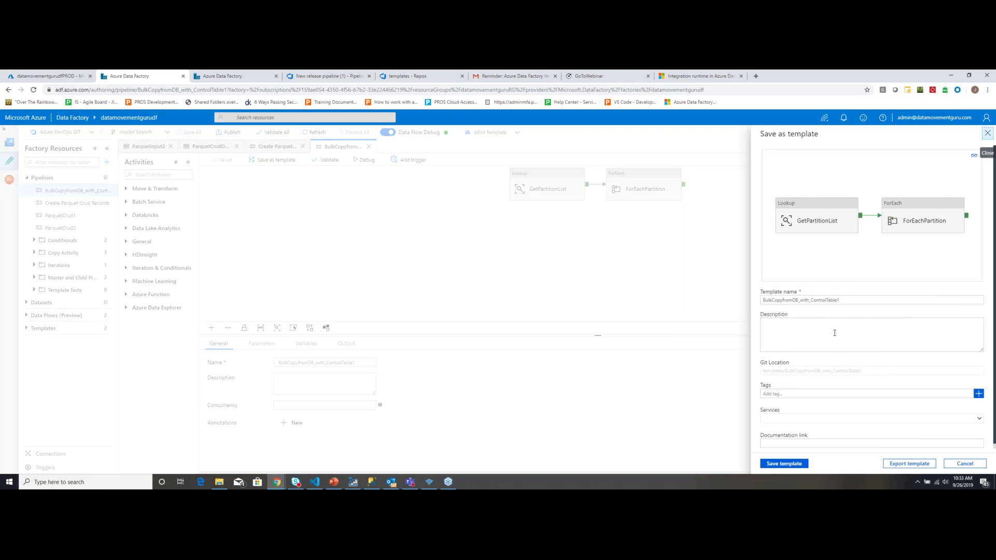
pyautogui.click(860, 301)
pyautogui.press('BackSpace')
pyautogui.write('_Cloud')
pyautogui.press('Tab')
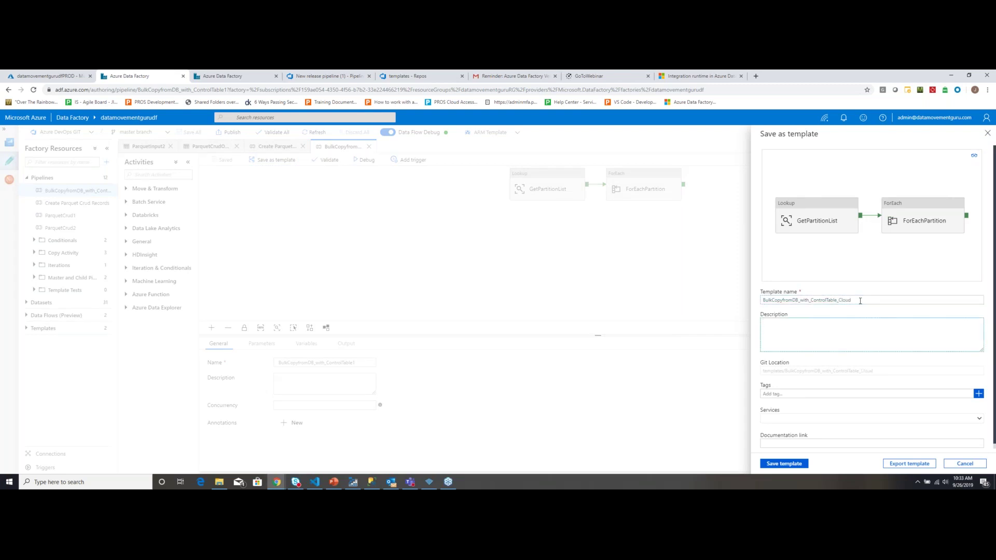
pyautogui.write('Hello this is Cloud test')
# - Set the template's documentation link to the URL of the Microsoft integration runtime types page
pyautogui.click(707, 75)
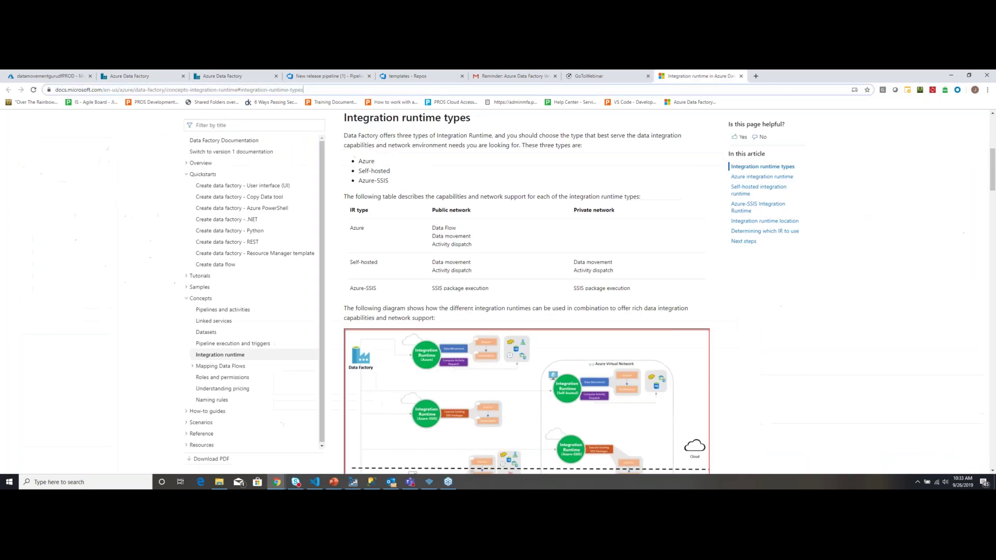
pyautogui.click(303, 89)
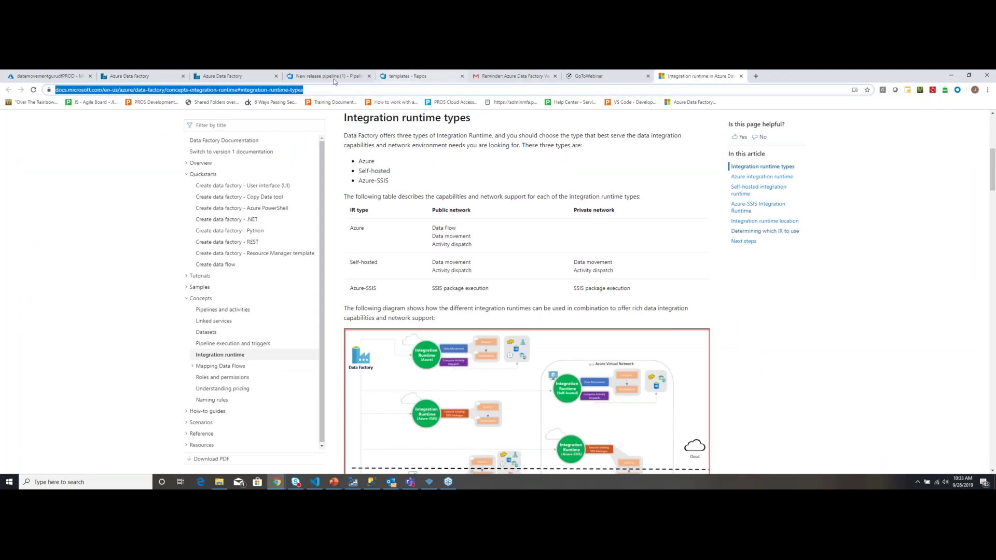
pyautogui.click(241, 74)
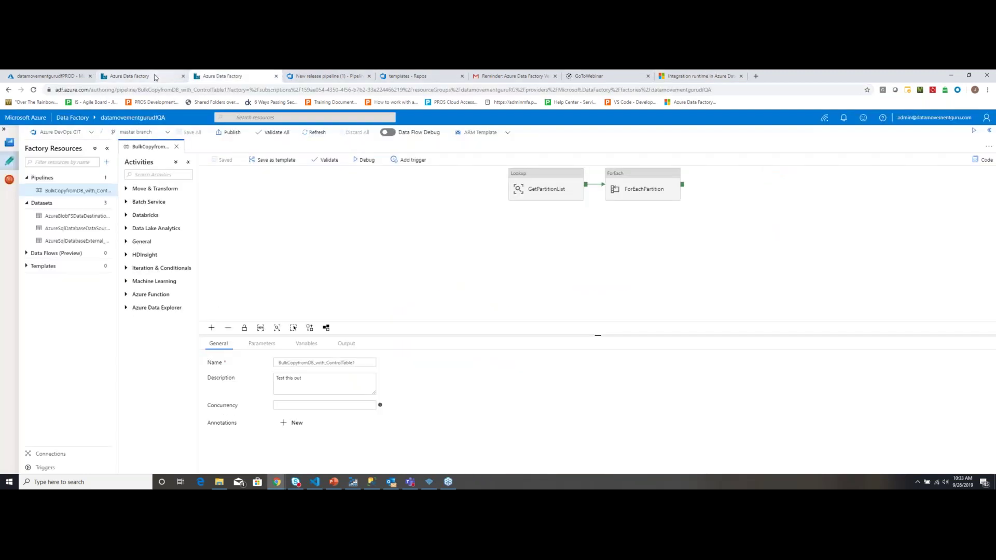
pyautogui.click(156, 77)
pyautogui.click(813, 444)
pyautogui.hotkey('ctrl', 'v')
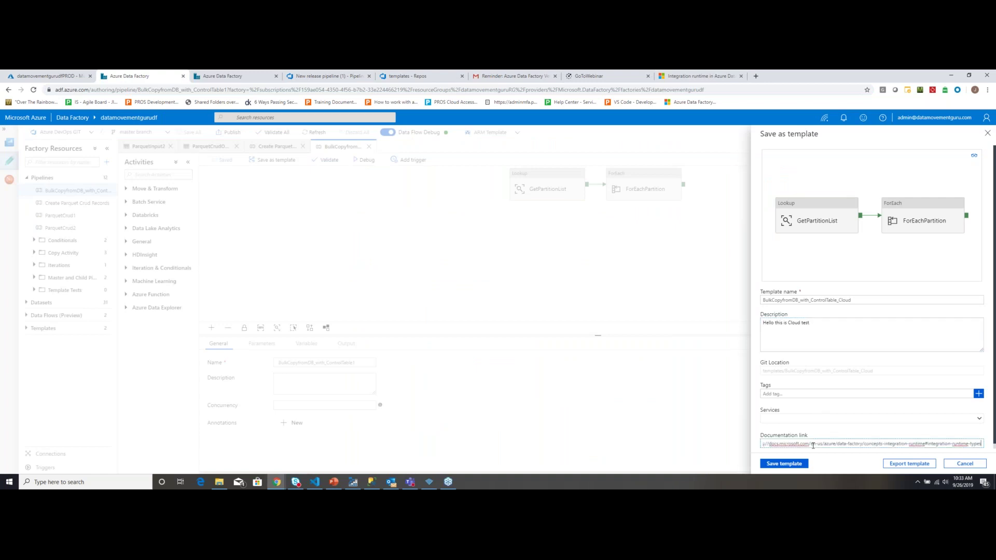
pyautogui.moveTo(850, 445); pyautogui.dragTo(644, 418)
pyautogui.click(847, 445)
# - Enter the tag text "PASS CLO", save the template, and dismiss the notification
pyautogui.click(818, 394)
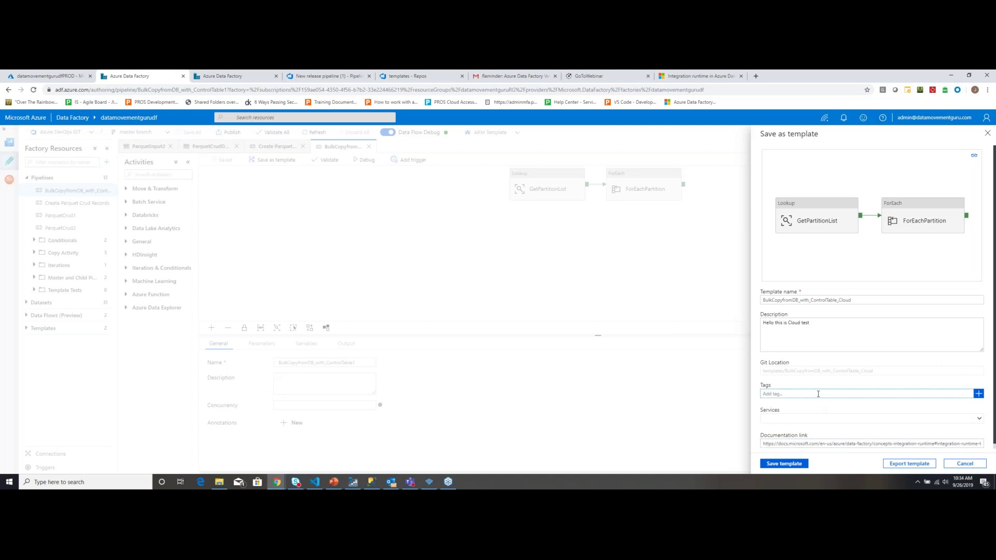
pyautogui.write('PASS CLO')
pyautogui.click(798, 465)
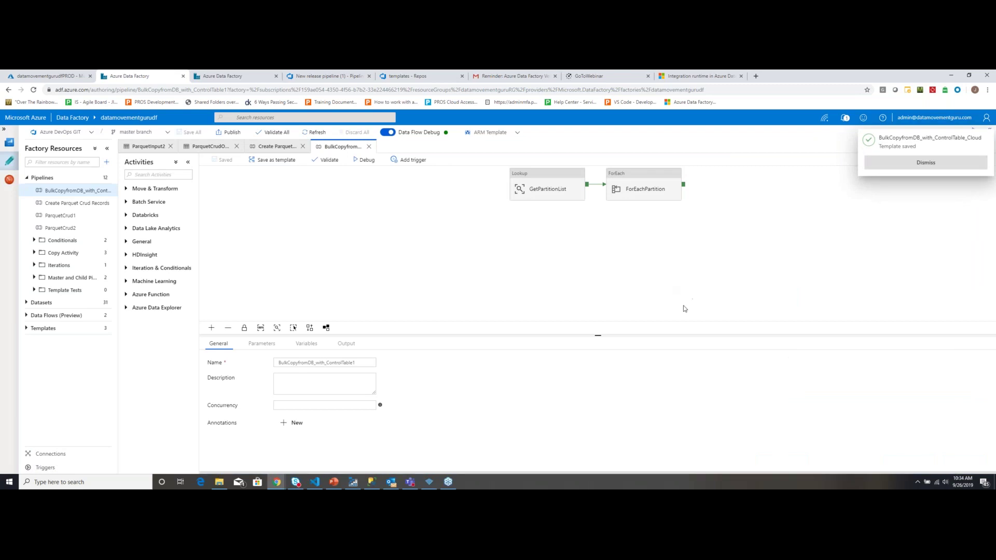
pyautogui.click(925, 163)
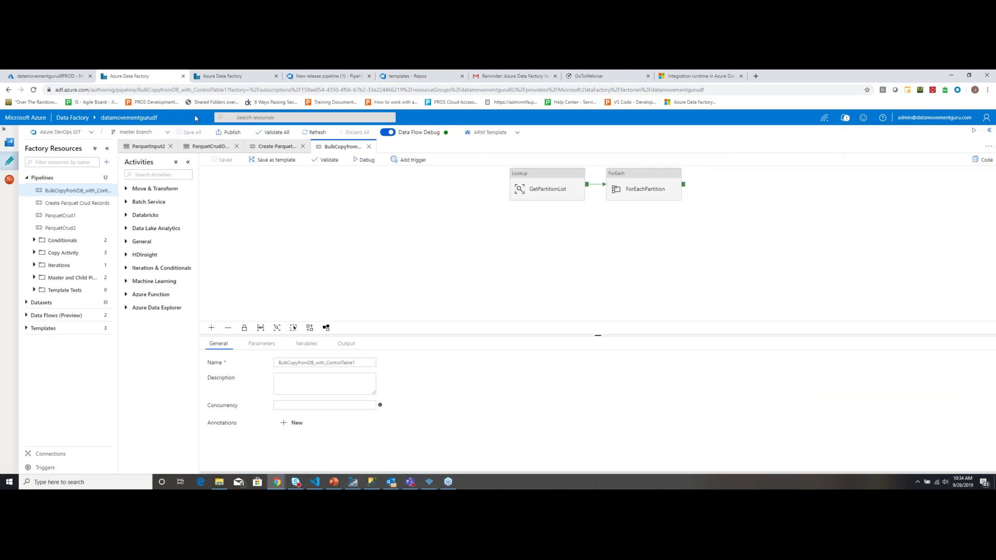
# - Check the branch options and publish the datamovementgurudf factory from the master branch
pyautogui.click(136, 133)
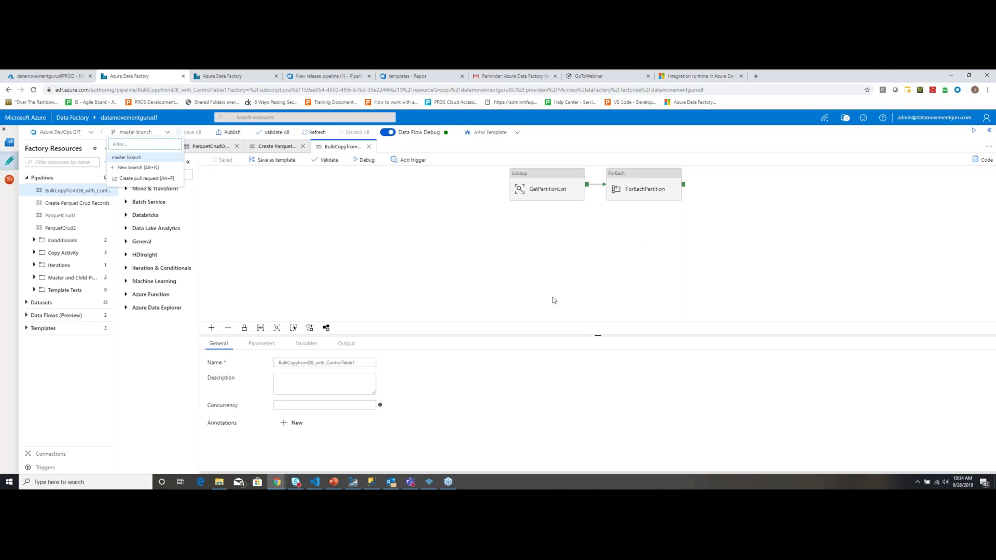
pyautogui.click(422, 271)
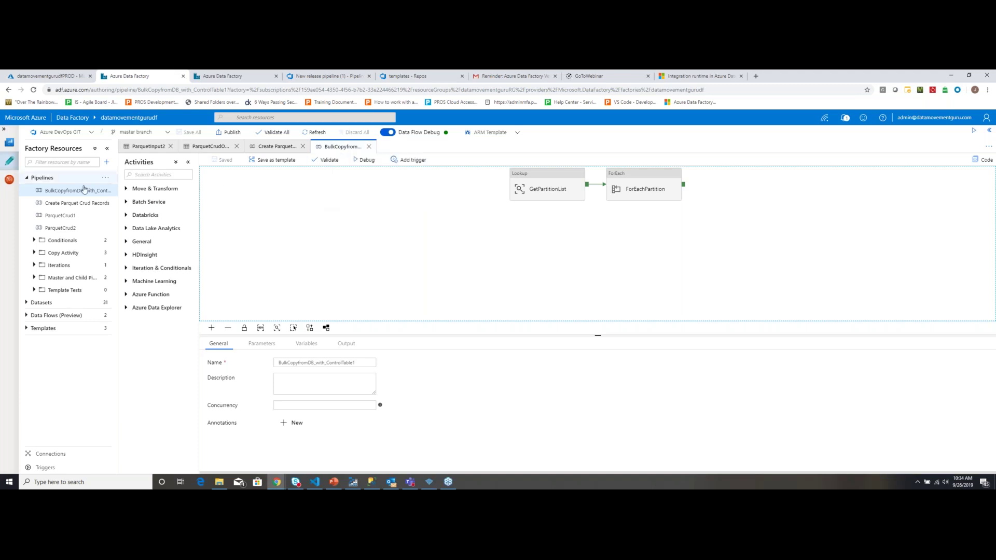
pyautogui.click(230, 136)
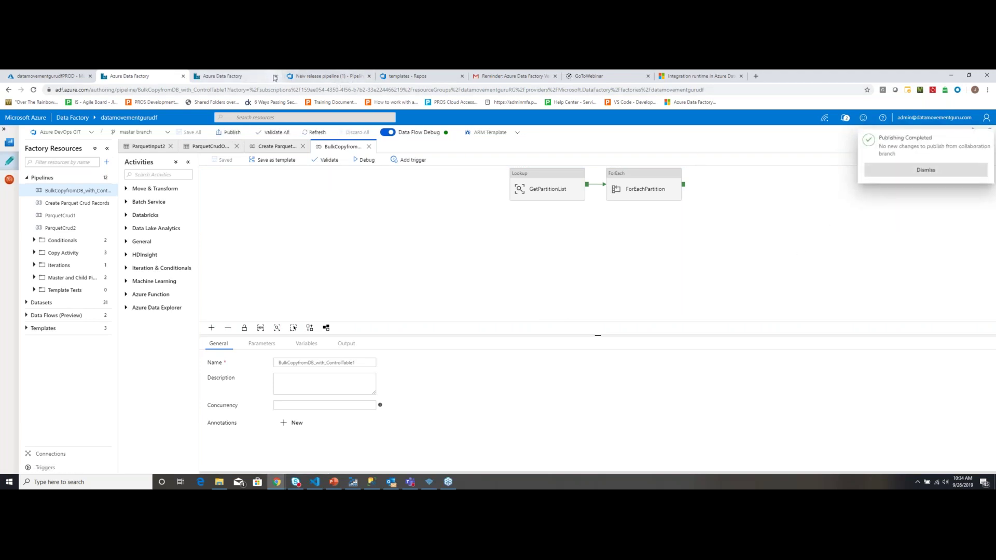
# - Look over the Azure DevOps release pipeline and the repository's templates folder, widening the name column to read the full names
pyautogui.click(323, 75)
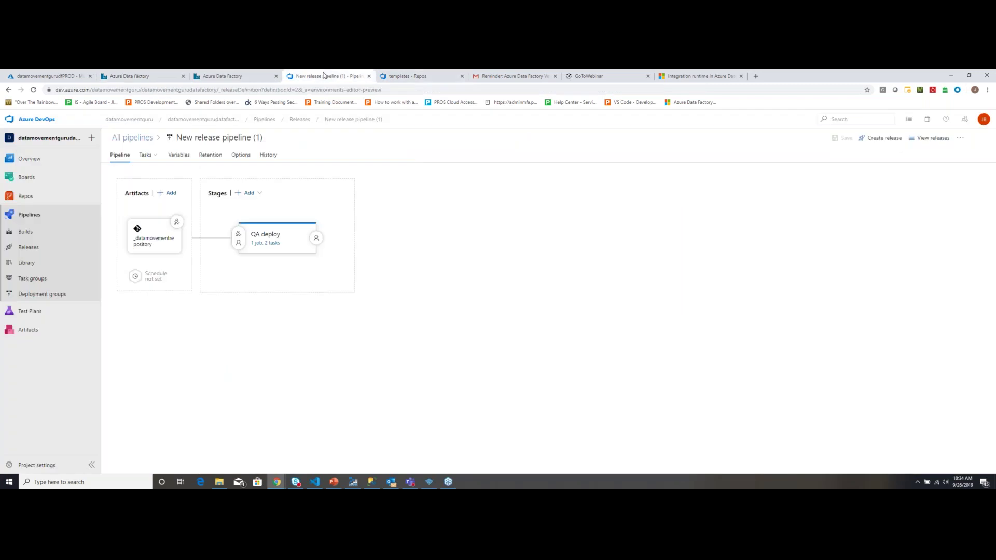
pyautogui.click(413, 78)
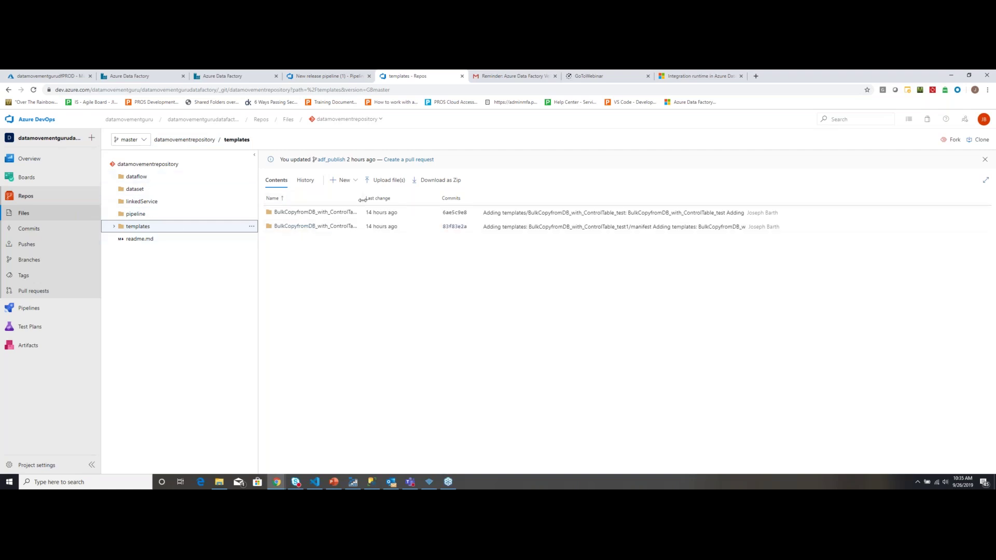
pyautogui.moveTo(362, 198); pyautogui.dragTo(404, 198)
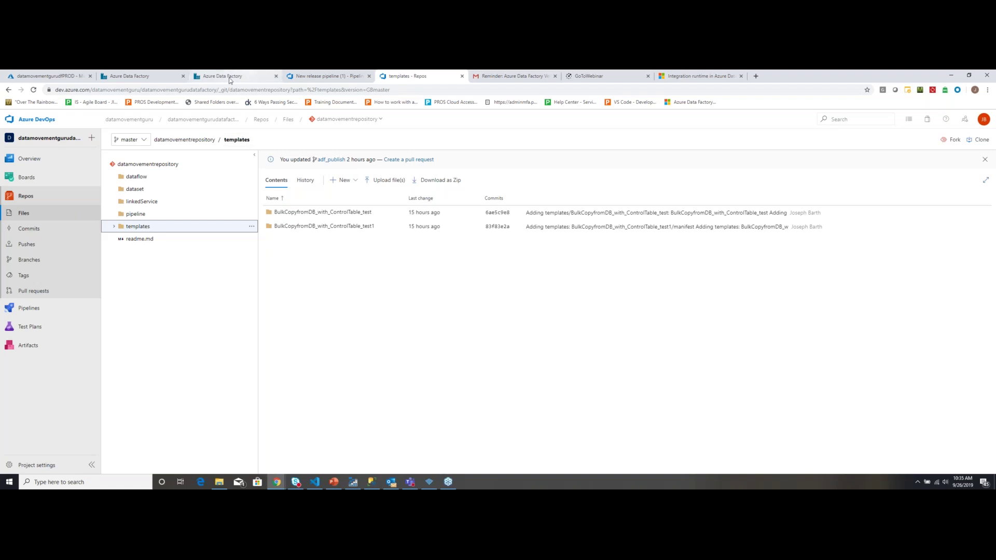
# - Return to the datamovementgurudf factory and open its notifications to check the template save and publishing
pyautogui.click(138, 78)
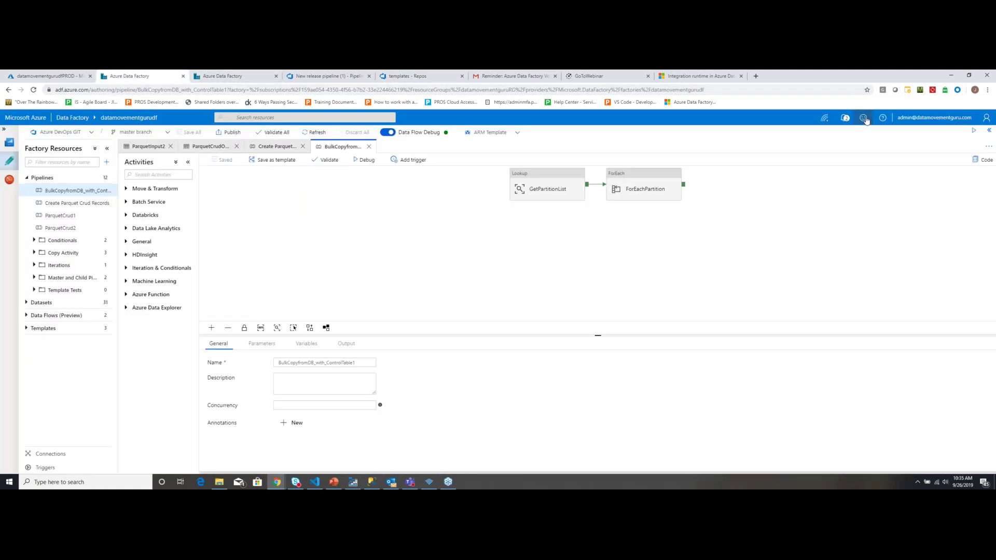
pyautogui.click(837, 119)
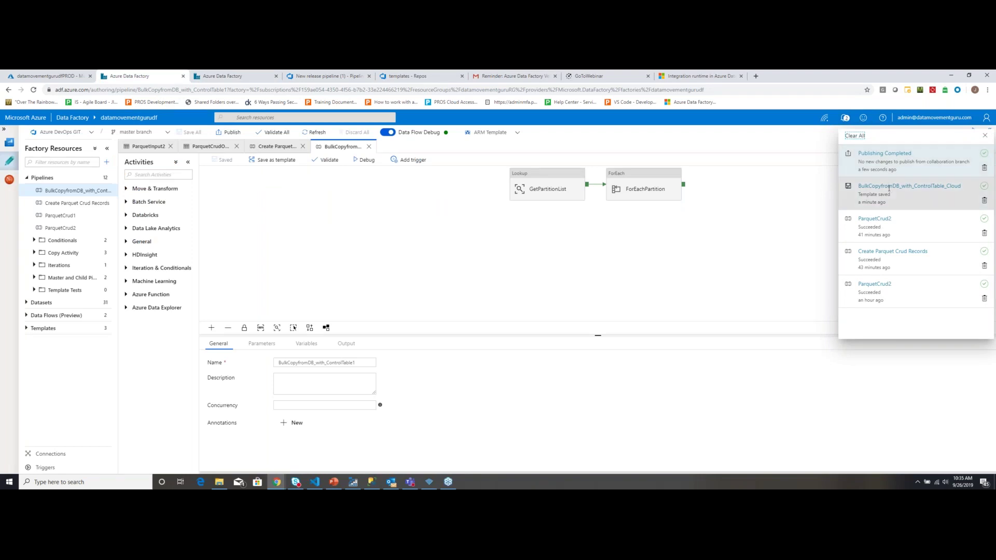
# - Switch to the Azure DevOps repository and refresh the templates folder to check for the saved template
pyautogui.click(236, 77)
pyautogui.click(328, 76)
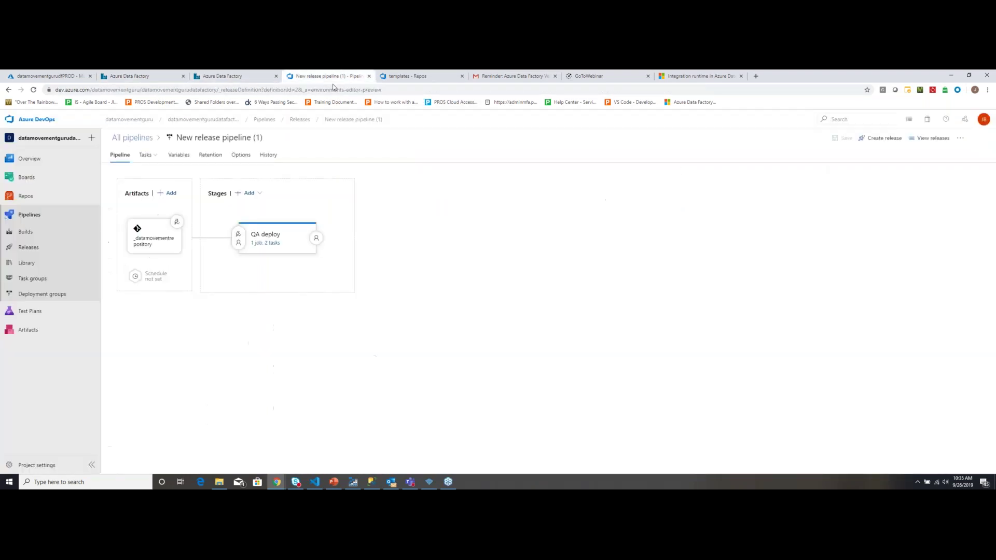
pyautogui.click(440, 75)
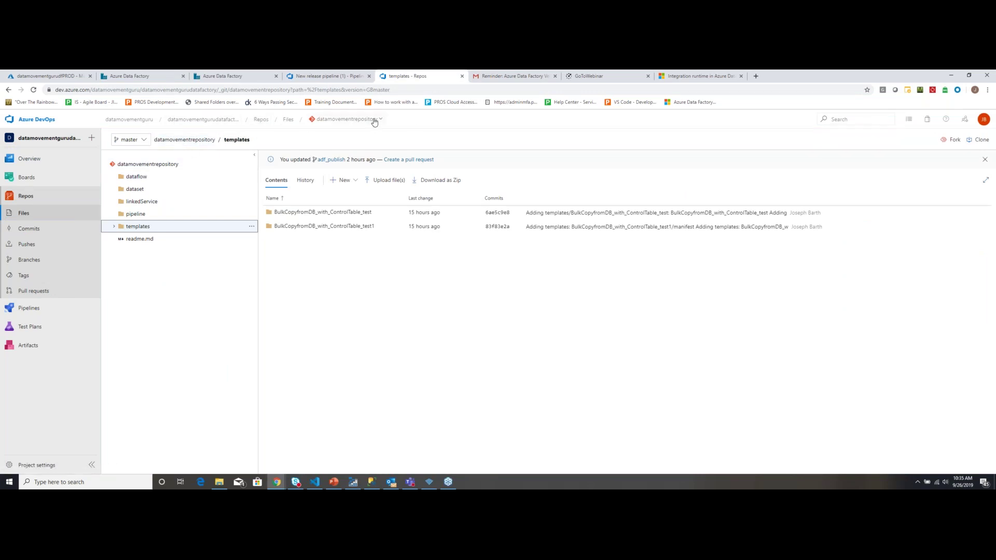
pyautogui.click(34, 90)
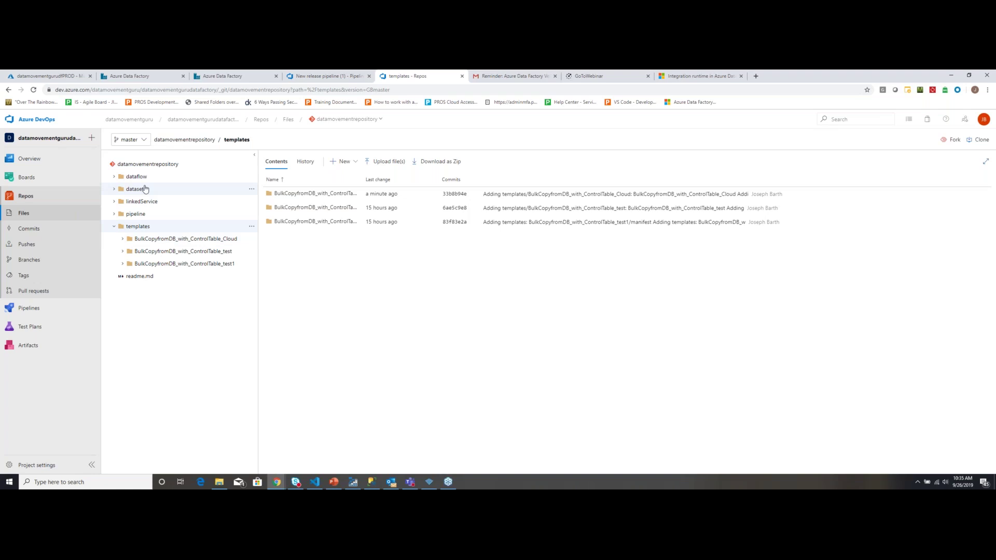
# - Examine the repository's dataflow and dataset folders in the file tree, then collapse the dataflow and templates folders
pyautogui.click(113, 178)
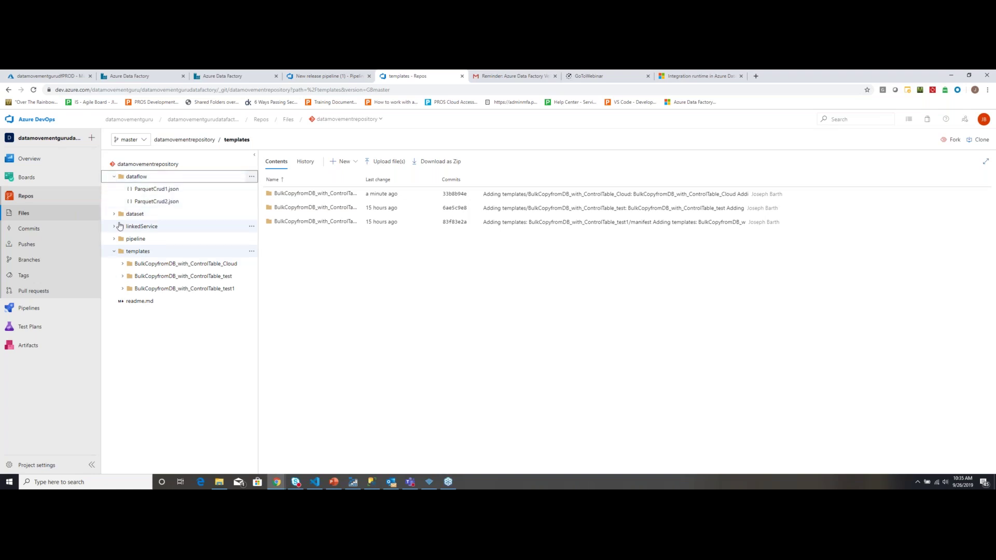
pyautogui.click(115, 214)
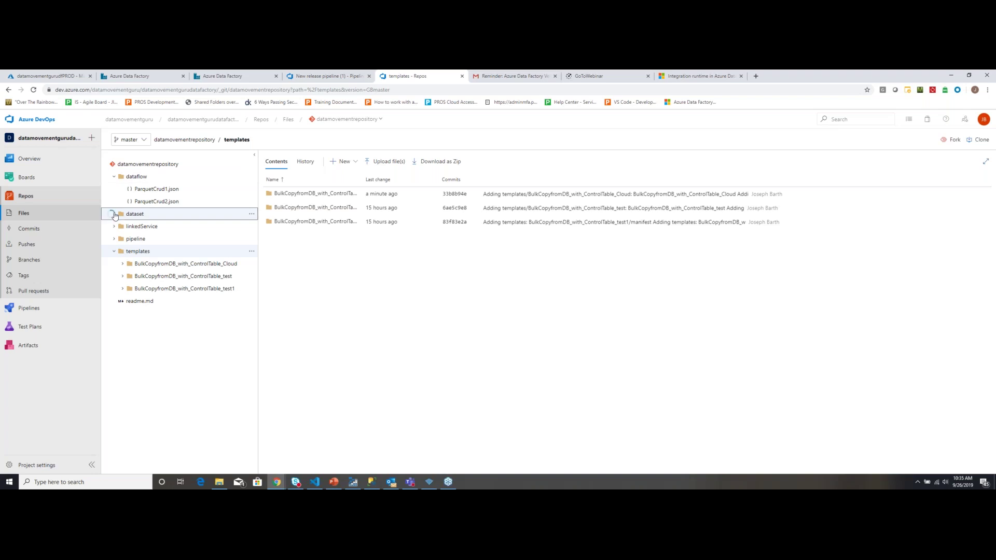
pyautogui.click(114, 214)
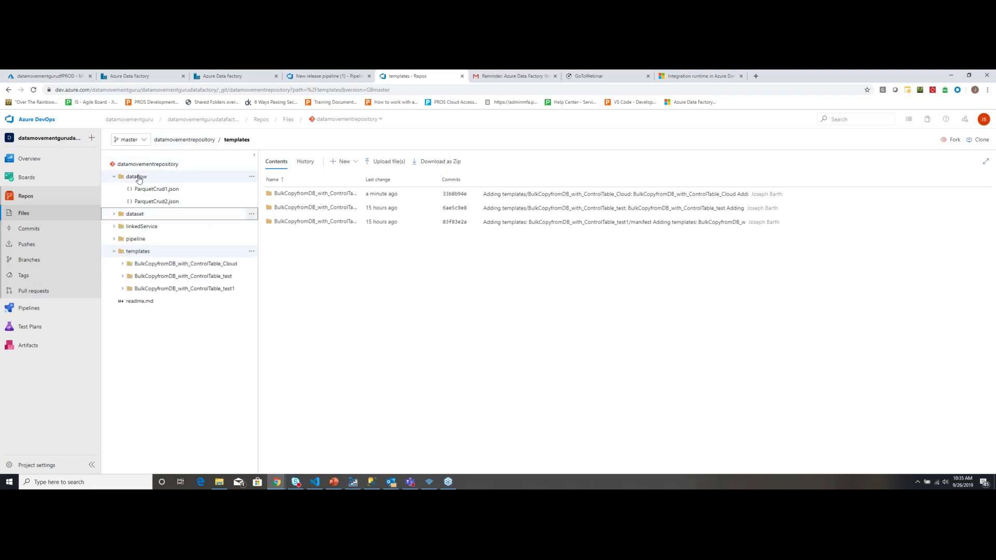
pyautogui.click(117, 180)
pyautogui.click(115, 178)
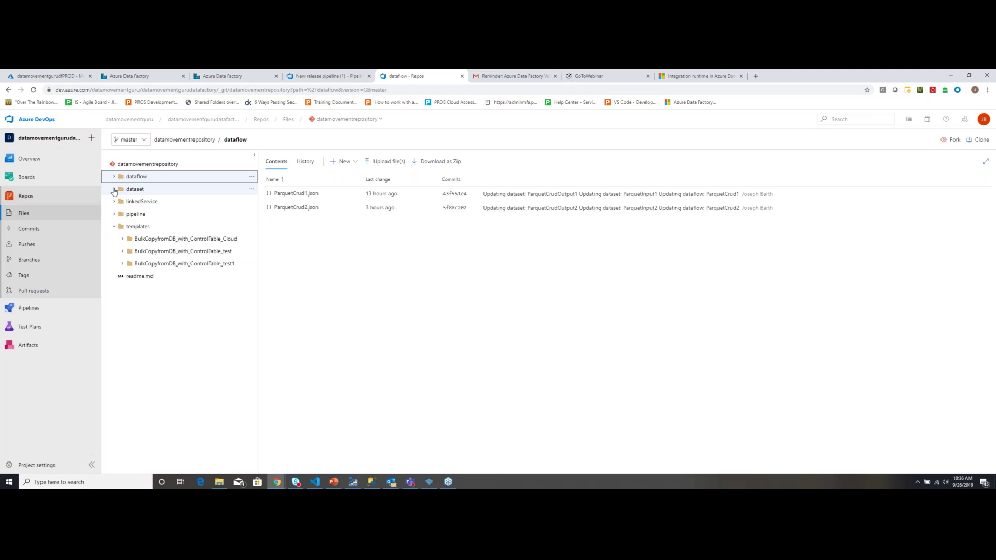
pyautogui.click(114, 227)
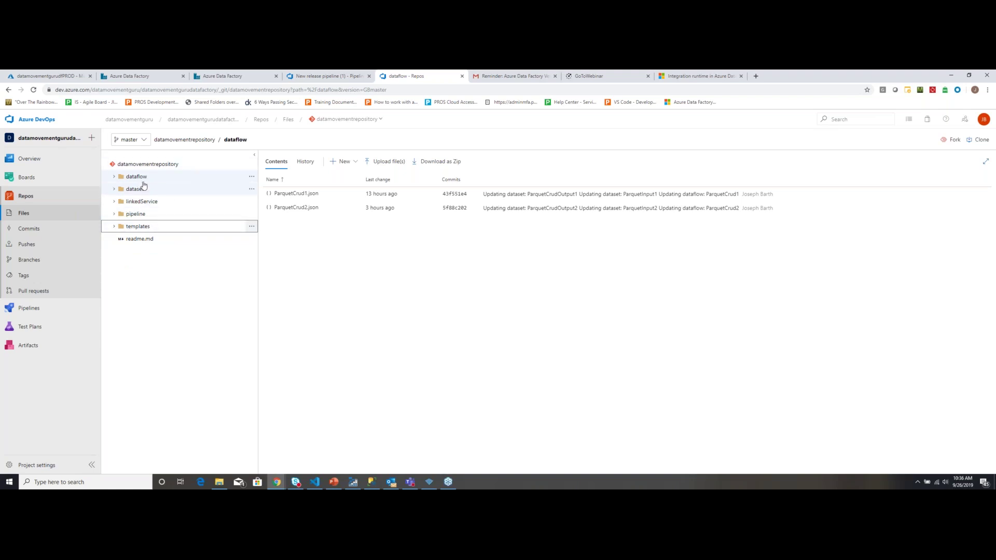
# - Download the BulkCopyfromDB_with_ControlTable_Cloud template folder as a zip file into PASS Folder
pyautogui.click(117, 229)
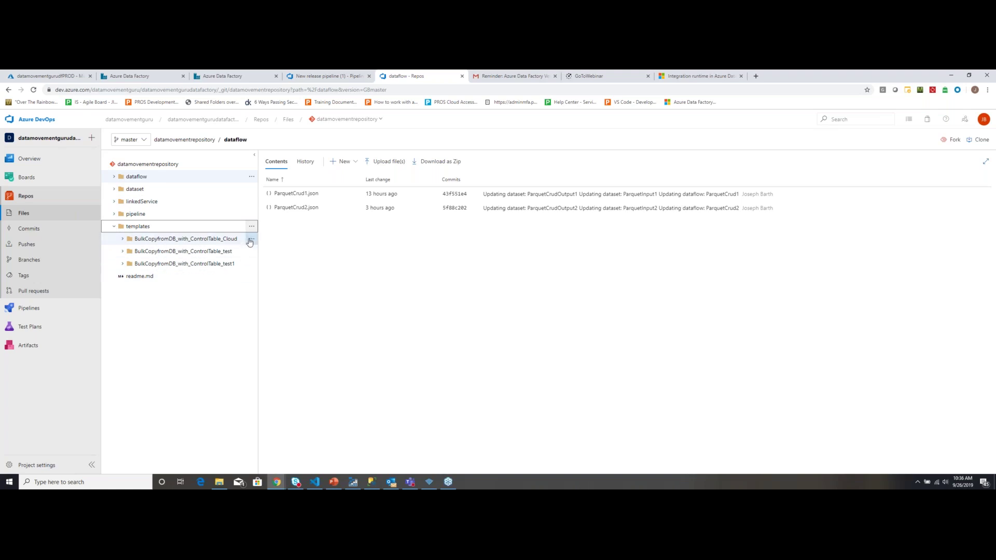
pyautogui.click(250, 239)
pyautogui.click(280, 312)
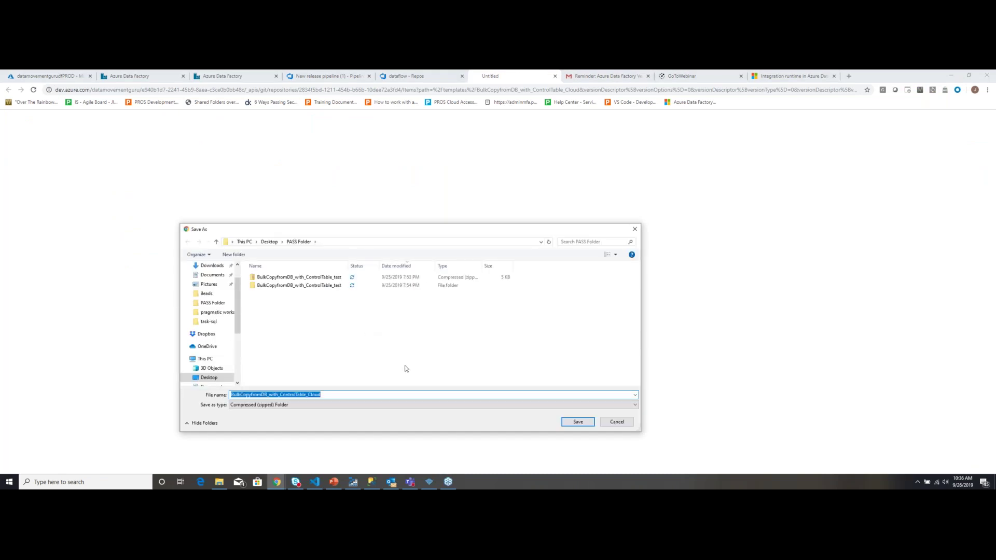
pyautogui.click(578, 422)
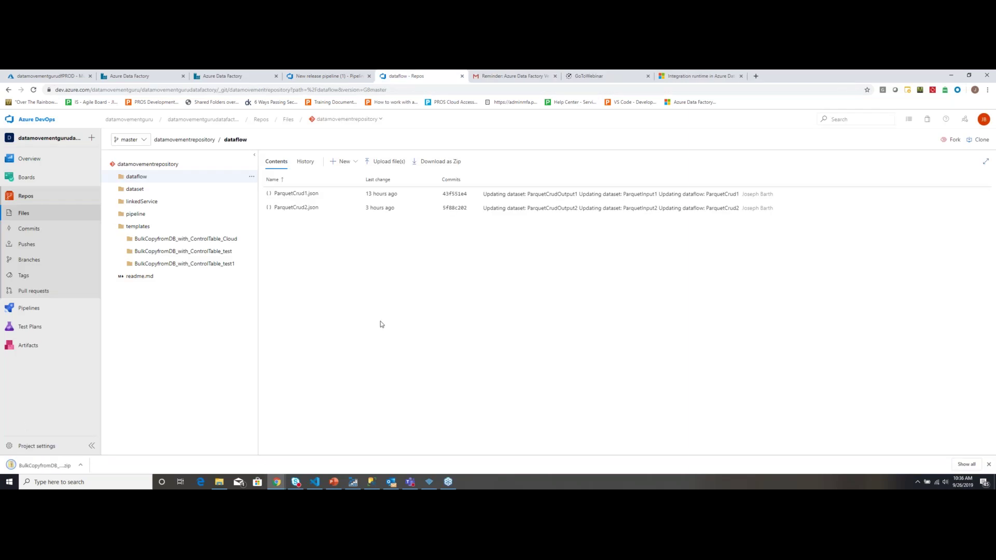
# - Look through the files in the master branch's pipeline and dataset folders, collapsing both folders when done
pyautogui.click(113, 215)
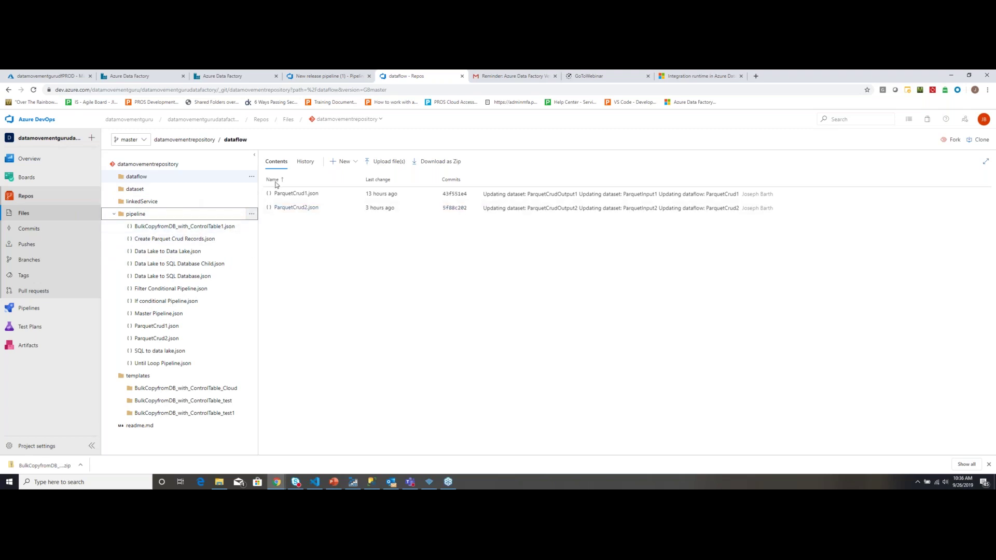
pyautogui.click(147, 189)
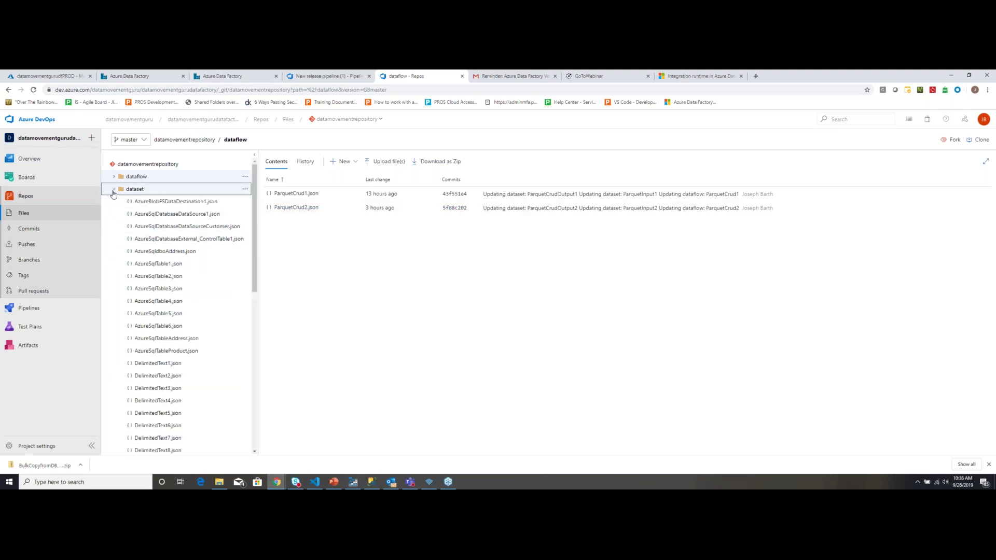
pyautogui.scroll(-5, 178, 343)
pyautogui.scroll(5, 179, 343)
pyautogui.click(115, 188)
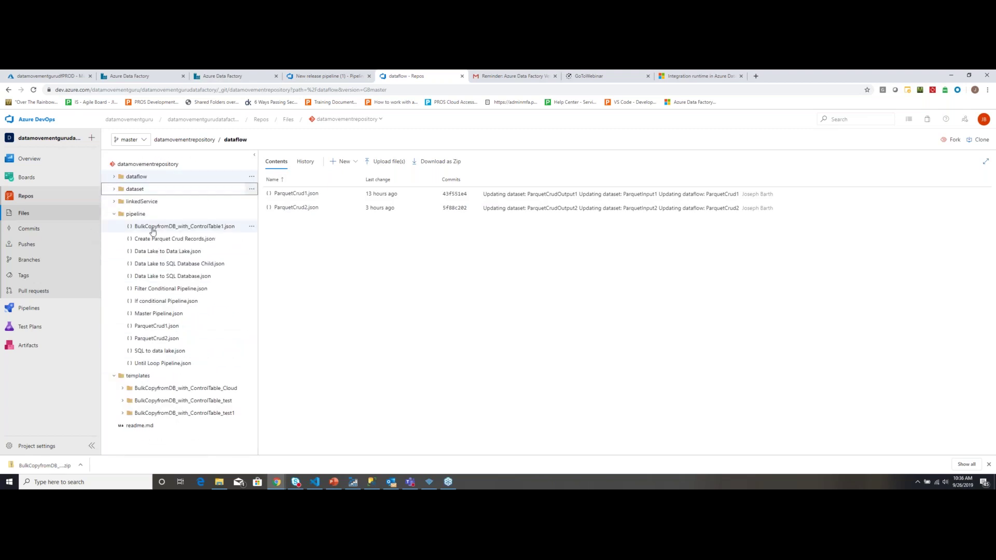
pyautogui.click(119, 215)
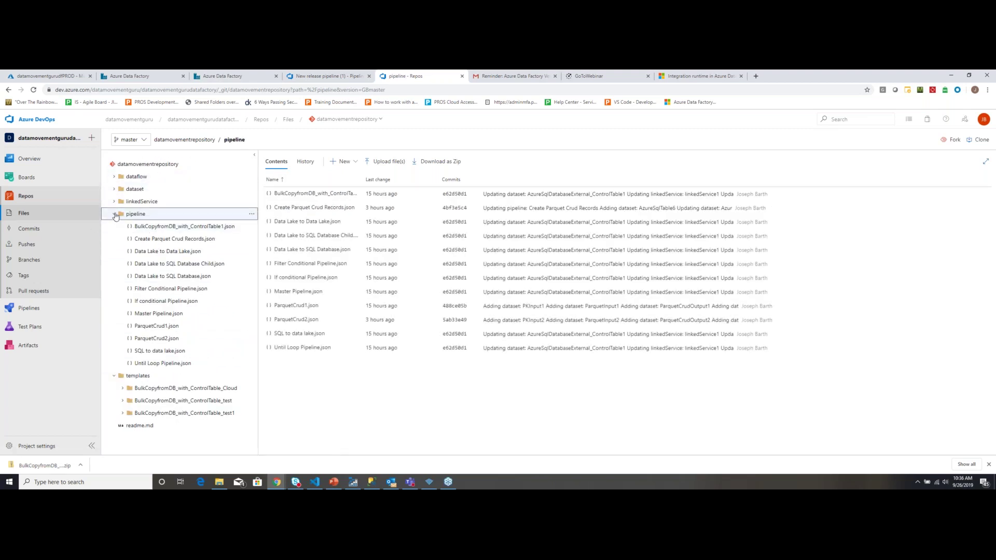
pyautogui.click(114, 214)
# - Switch the repository to the adf_publish branch and view the contents of its datamovementgurudf folder
pyautogui.click(130, 139)
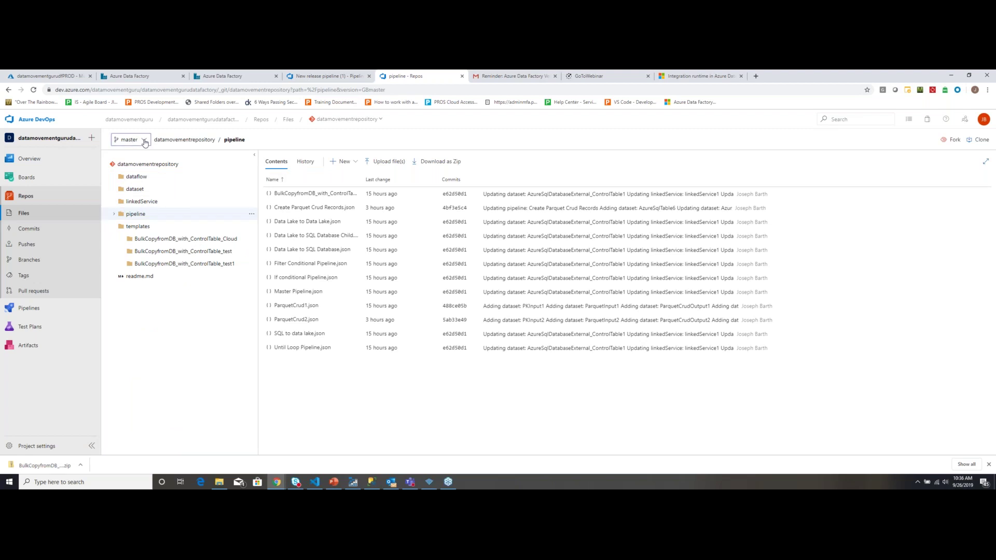
pyautogui.click(138, 210)
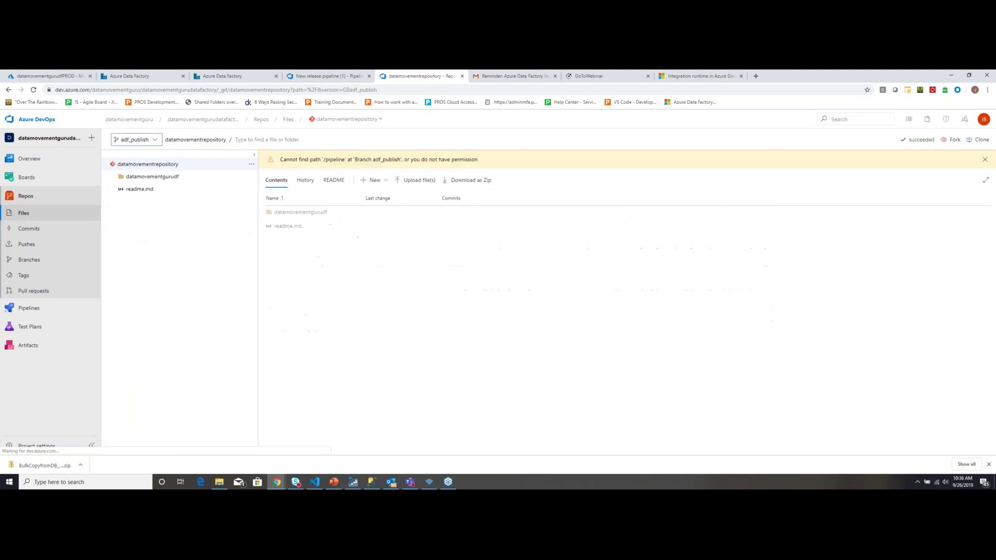
pyautogui.click(127, 177)
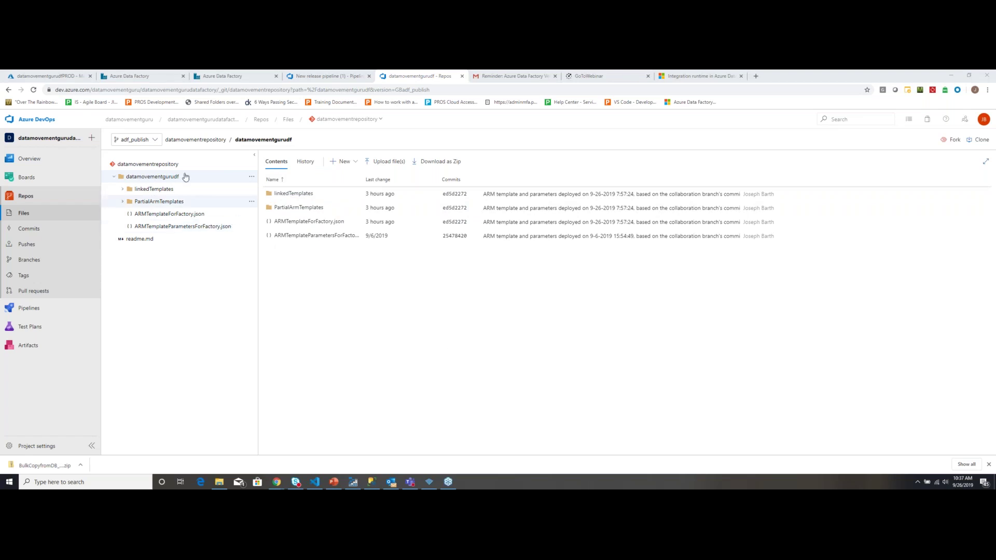
# - Return the repository to the master branch and view its templates folder
pyautogui.click(153, 142)
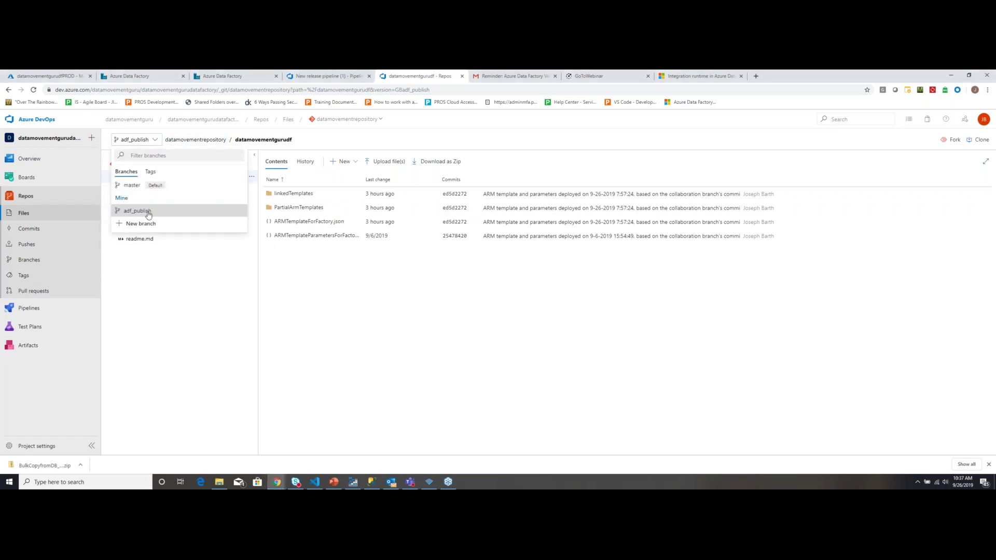
pyautogui.click(129, 186)
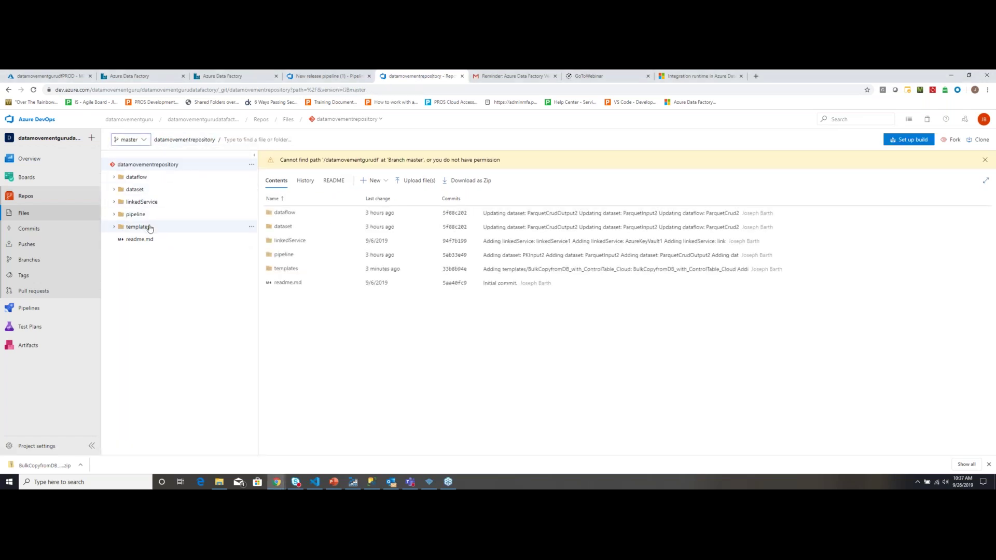
pyautogui.click(138, 227)
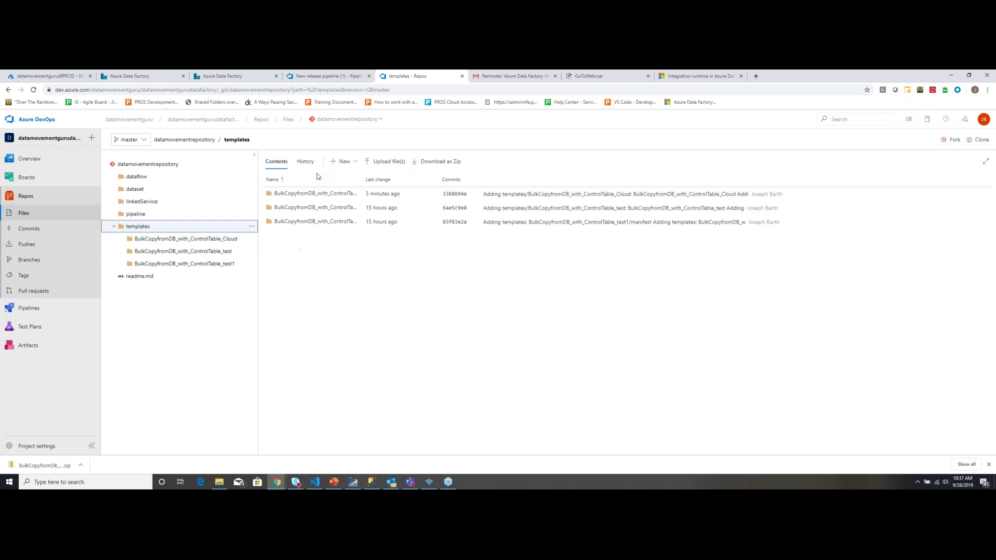
# - Return to the datamovementgurudf factory, view the BulkCopyfromDB_with_ControlTable_Cloud template's details, and close them
pyautogui.click(140, 79)
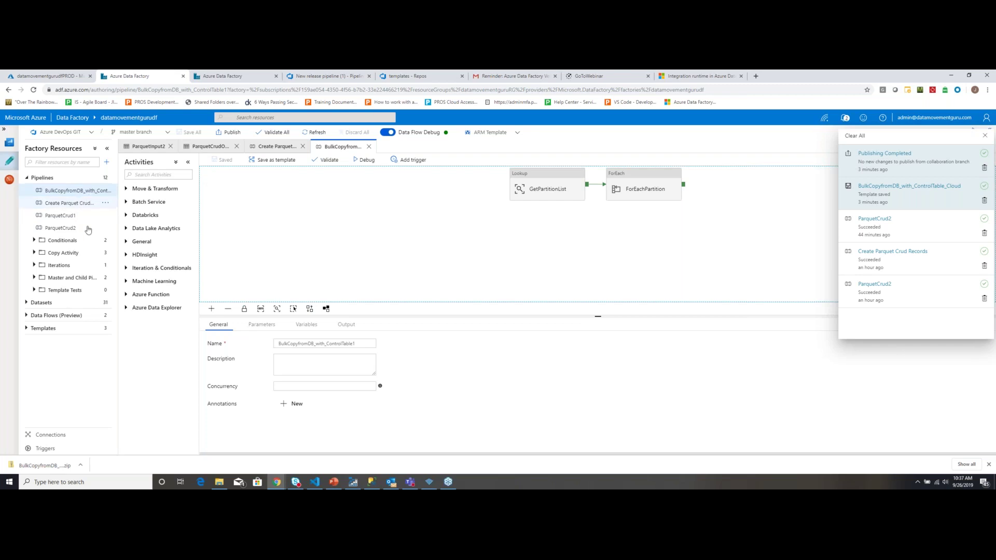
pyautogui.click(74, 330)
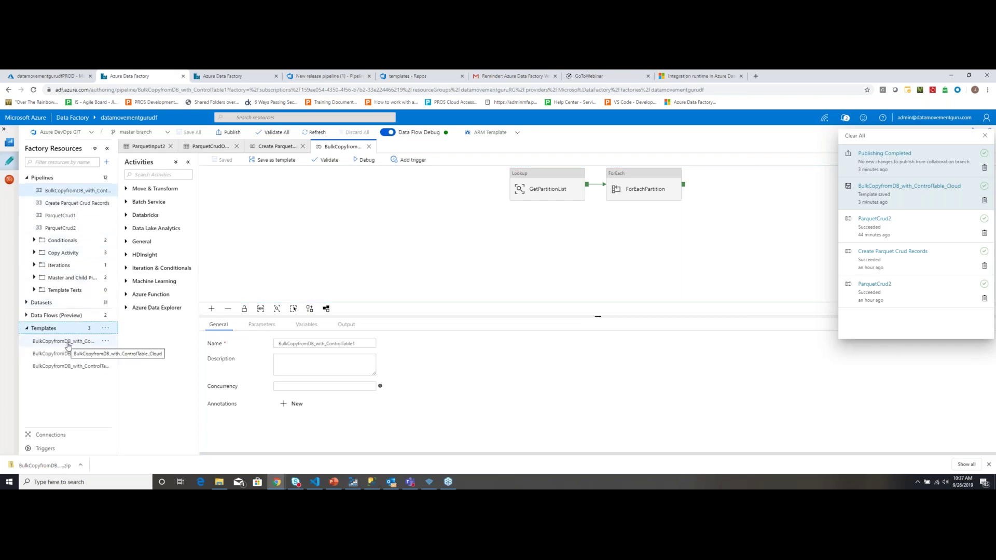
pyautogui.click(68, 344)
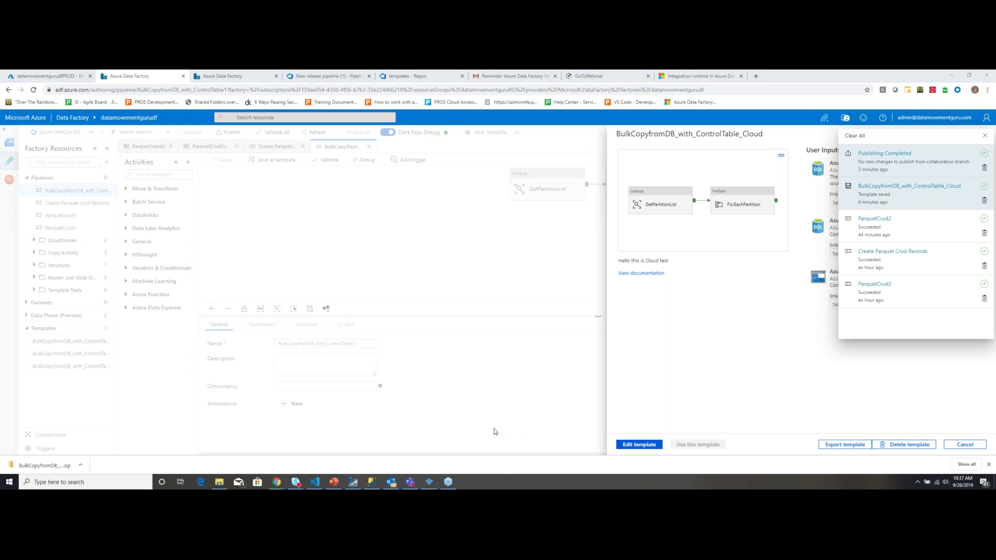
pyautogui.click(980, 450)
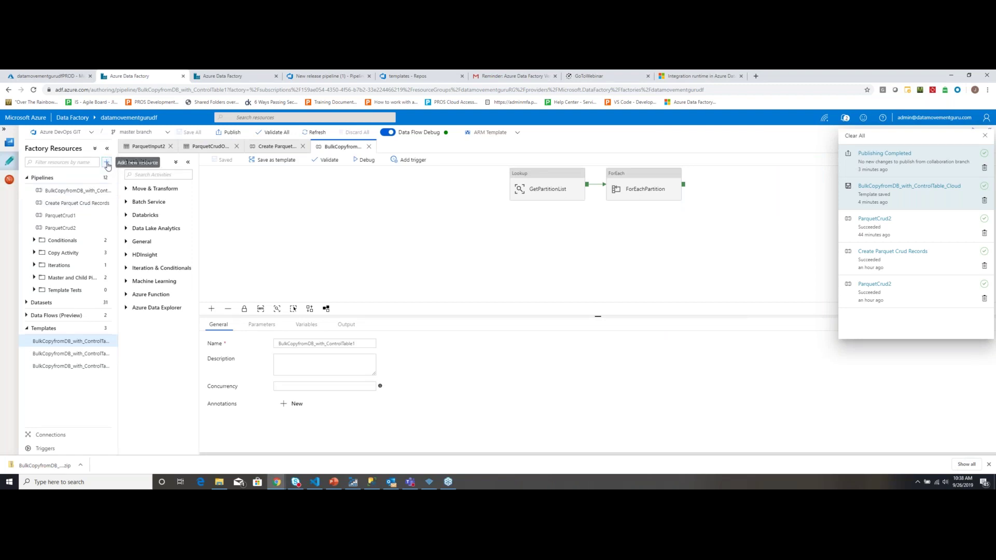
# - Start a pipeline from template and import the BulkCopyfromDB_with_ControlTable_Cloud zip file from PASS Folder into the template gallery
pyautogui.click(107, 163)
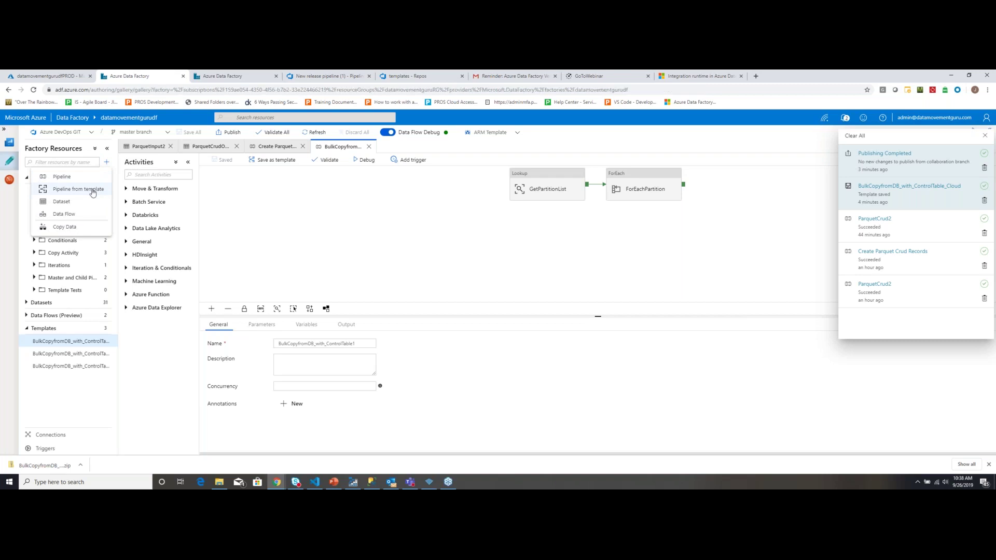
pyautogui.click(93, 190)
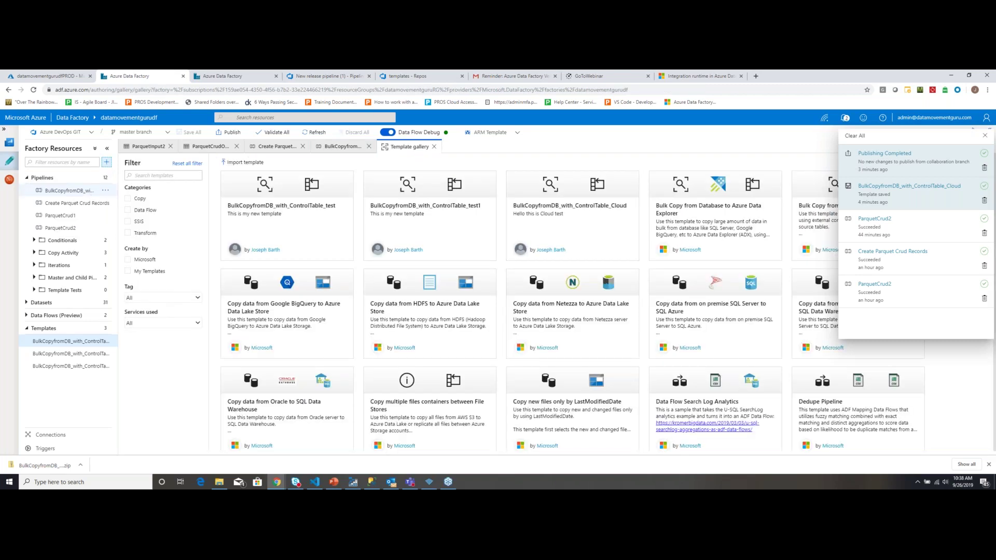
pyautogui.click(242, 162)
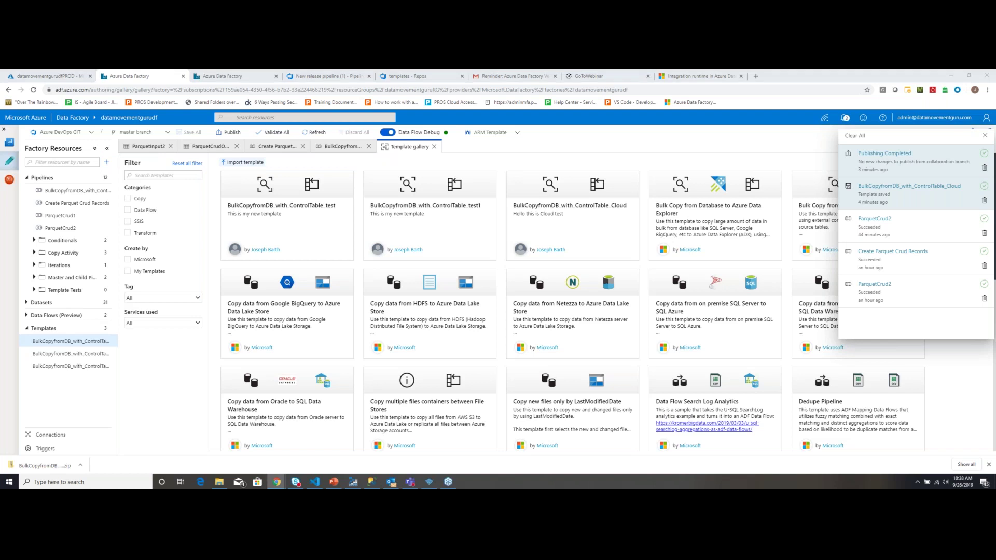
pyautogui.click(639, 229)
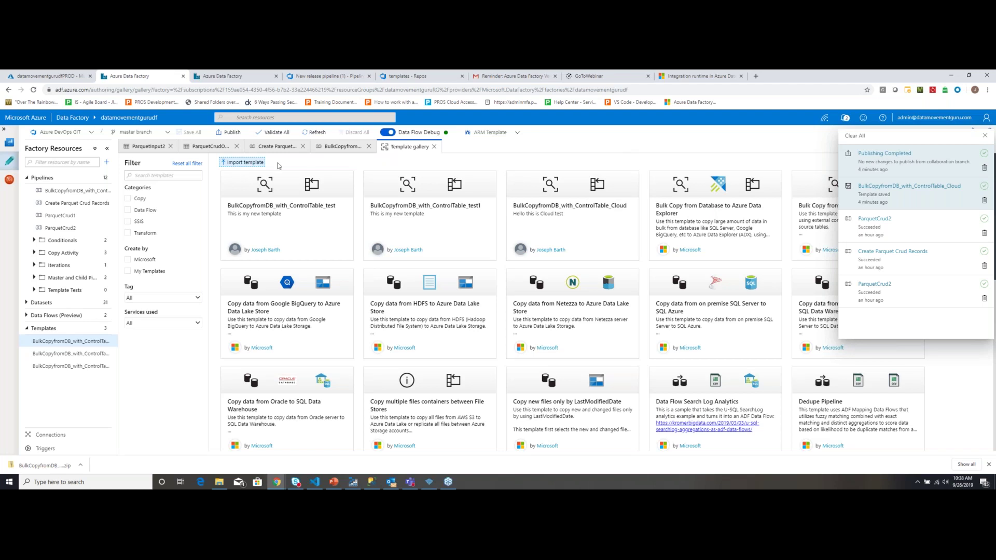
pyautogui.click(246, 162)
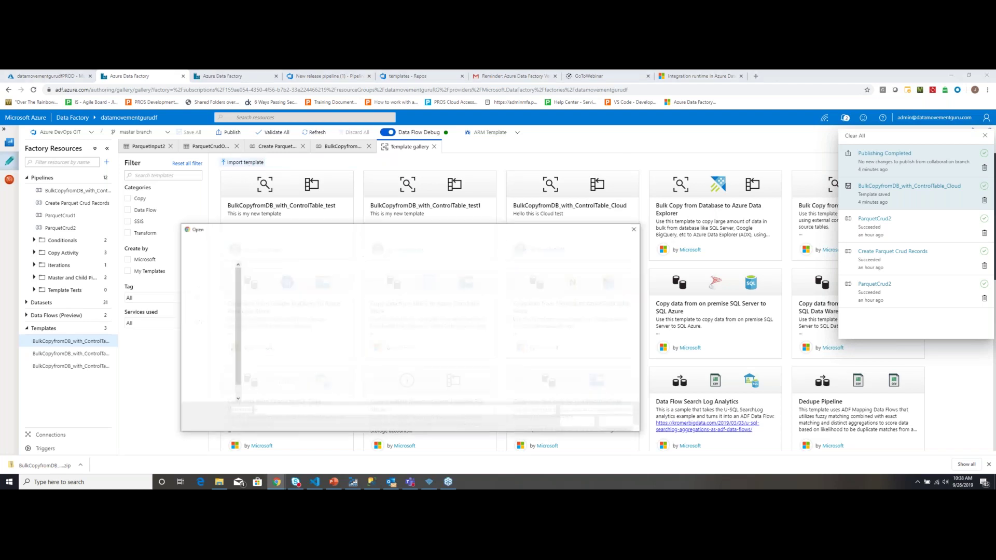
pyautogui.moveTo(346, 267); pyautogui.dragTo(407, 267)
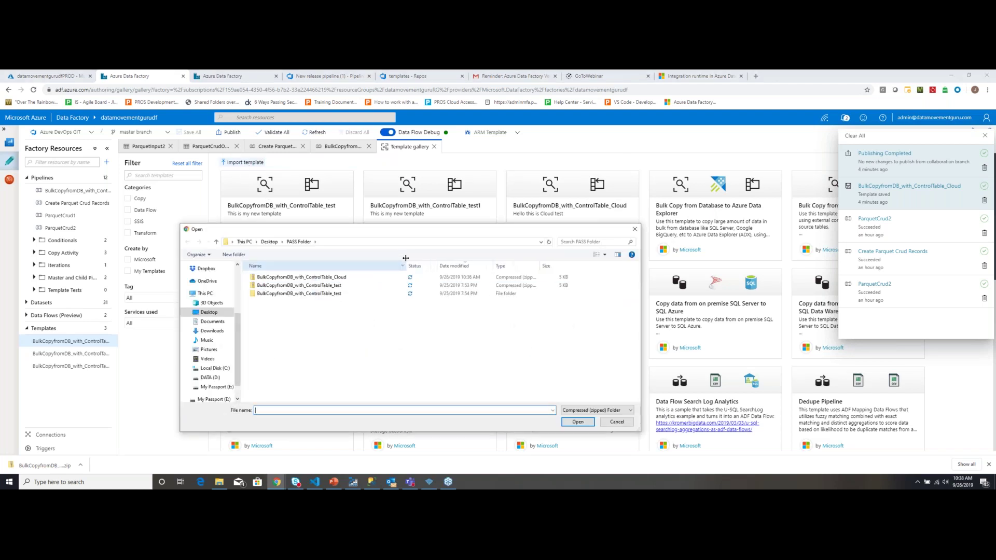
pyautogui.doubleClick(288, 278)
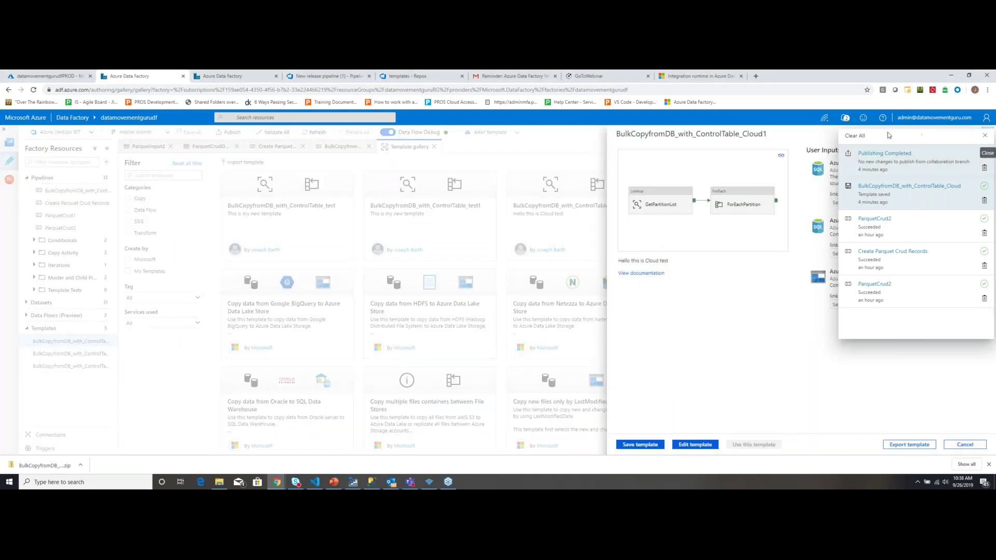
# - Clear all notifications and close the notification list to uncover the imported template's user inputs
pyautogui.click(860, 135)
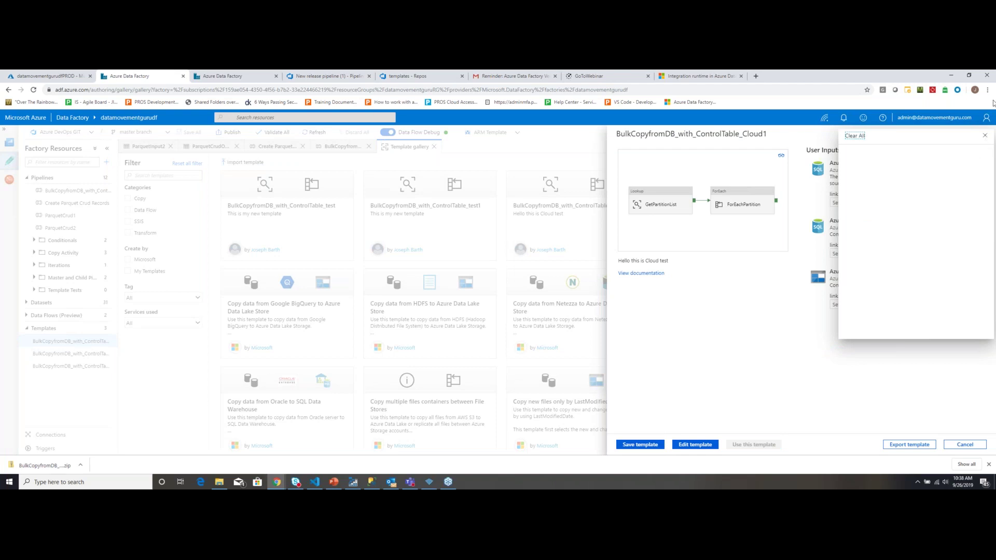
pyautogui.click(936, 134)
pyautogui.moveTo(780, 138); pyautogui.dragTo(754, 134)
pyautogui.click(860, 137)
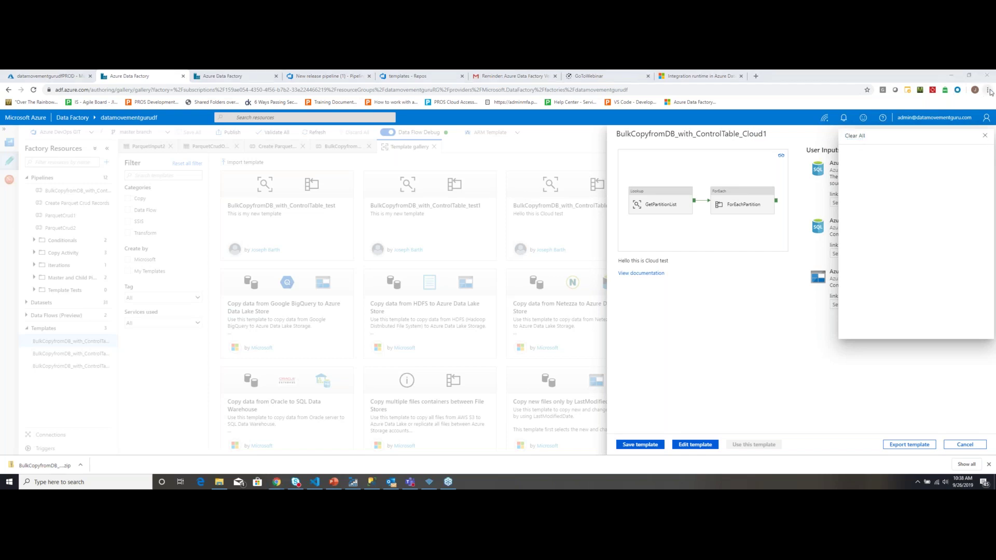
pyautogui.click(986, 137)
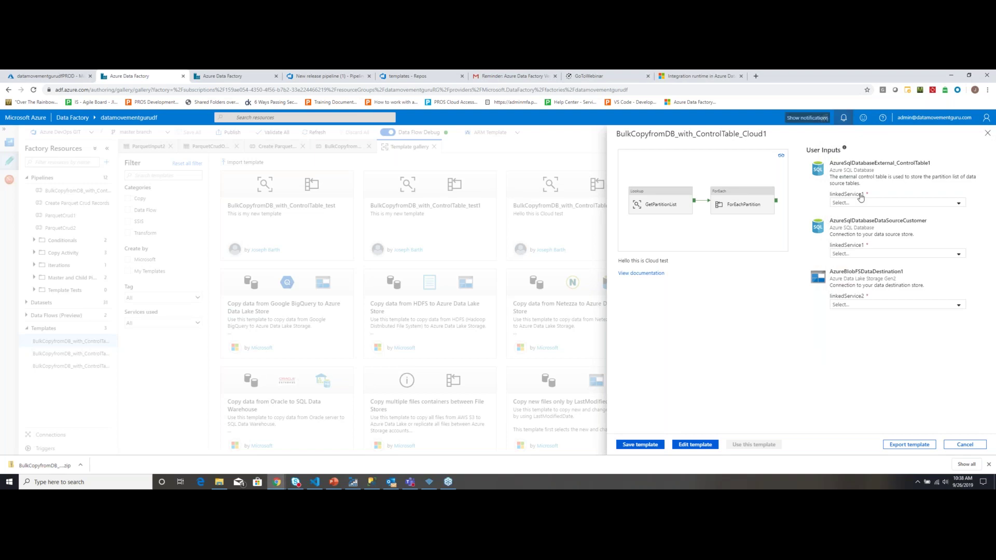
# - Check the linked service choices for the control table input and save the imported BulkCopyfromDB_with_ControlTable_Cloud1 template without selecting one
pyautogui.click(865, 204)
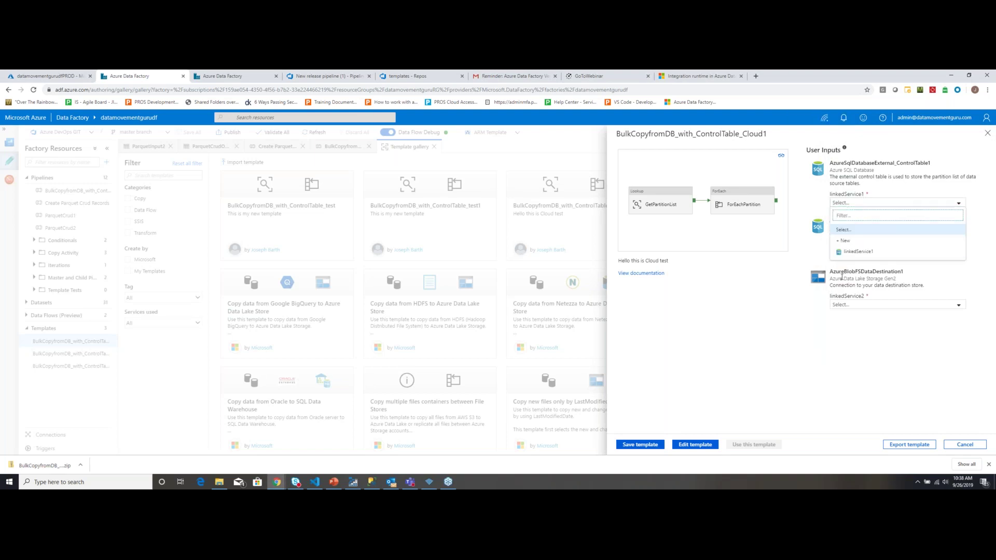
pyautogui.click(785, 280)
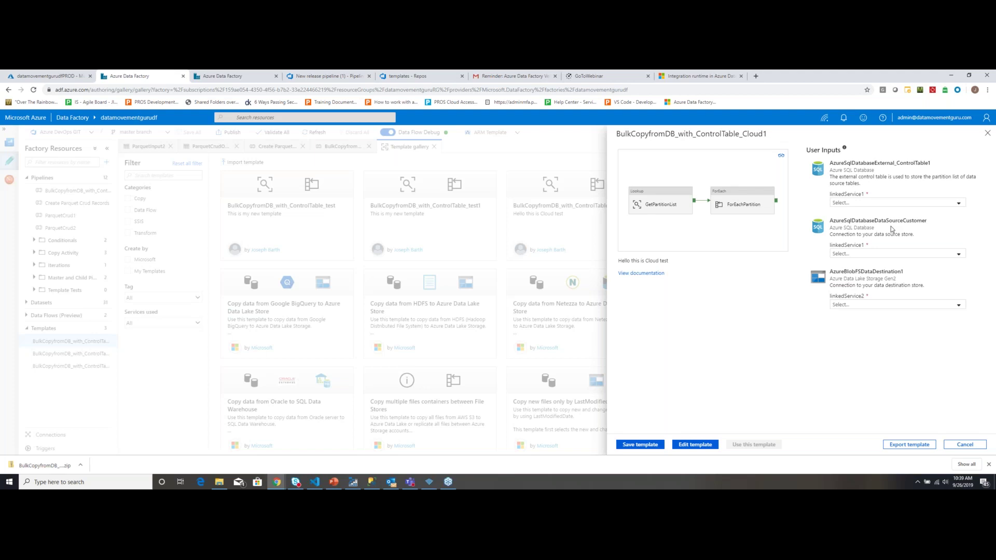
pyautogui.click(902, 203)
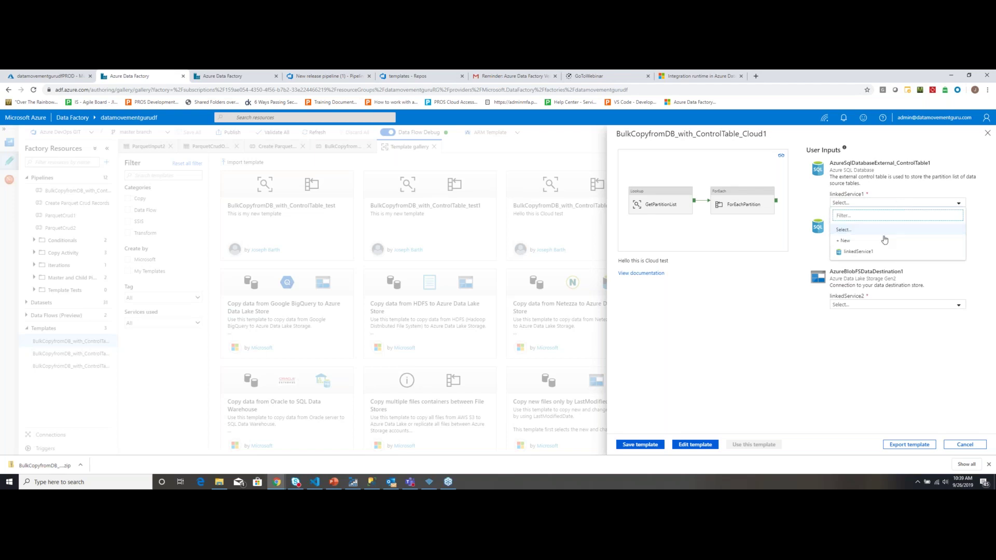
pyautogui.click(893, 201)
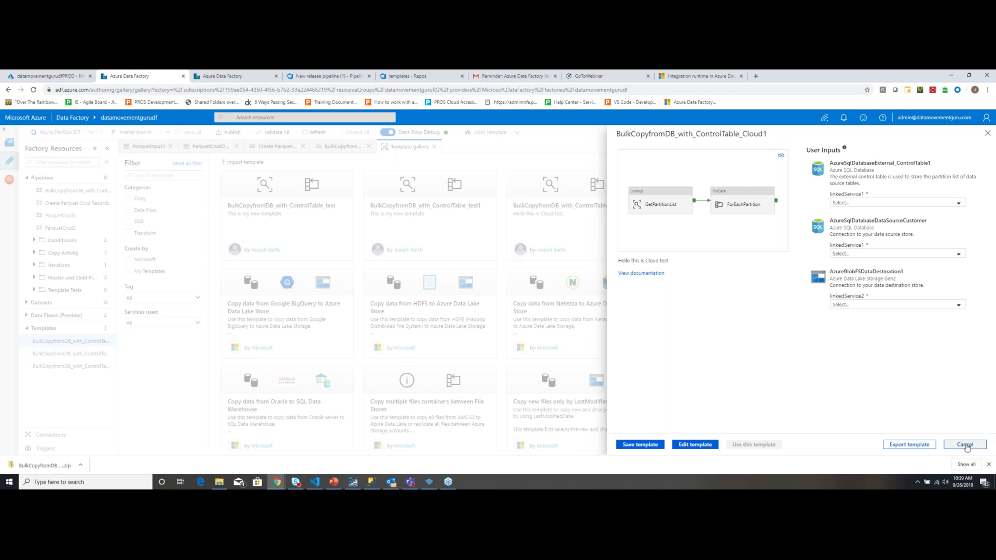
pyautogui.click(640, 446)
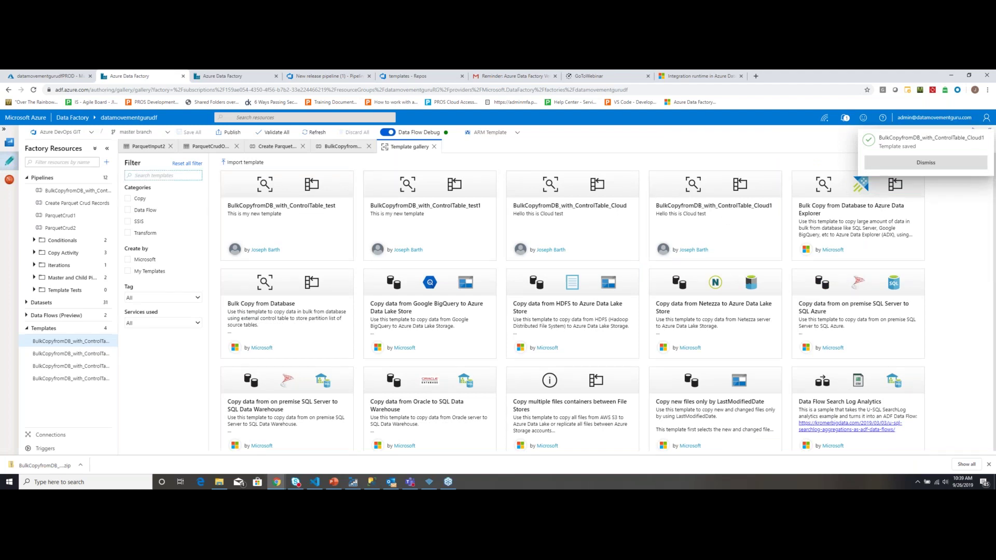
# - Search the template gallery for PASS, and replace the search term with Cloud
pyautogui.write('PASS')
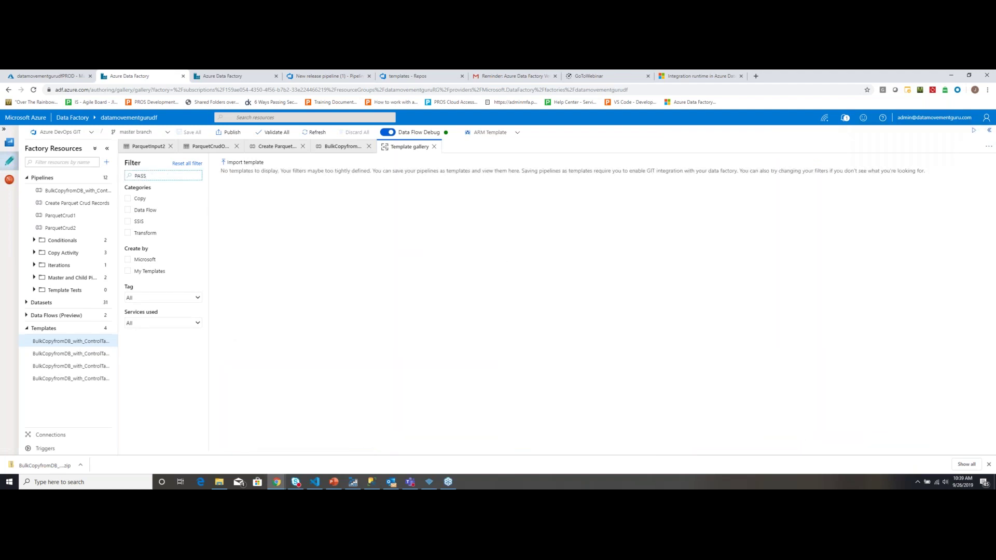
pyautogui.press('BackSpace')
pyautogui.press('BackSpace')
pyautogui.press('BackSpace')
pyautogui.press('BackSpace')
pyautogui.write('c')
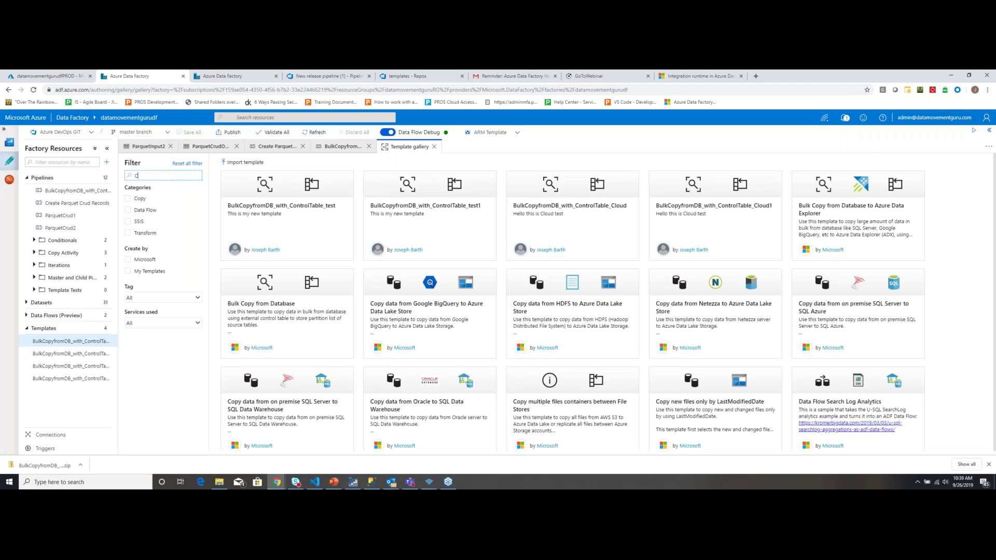
pyautogui.write('loud')
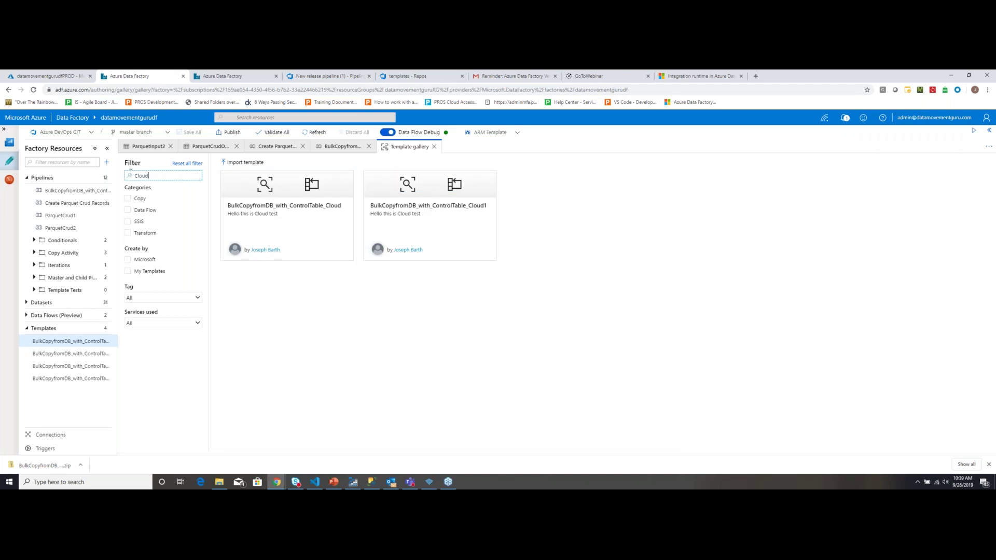
# - View the BulkCopyfromDB_with_ControlTable_Cloud1 template's details and its linked documentation, and close both
pyautogui.click(416, 217)
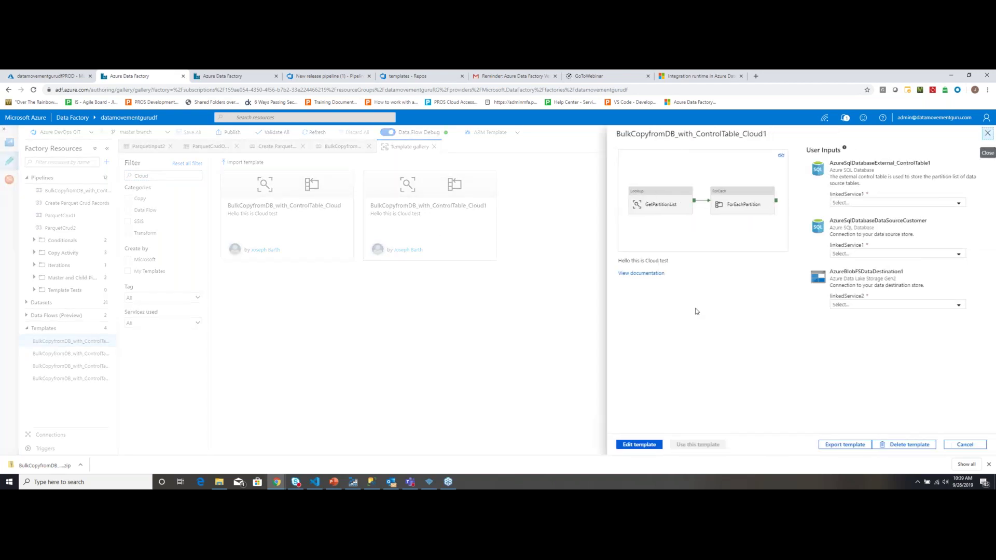
pyautogui.click(641, 274)
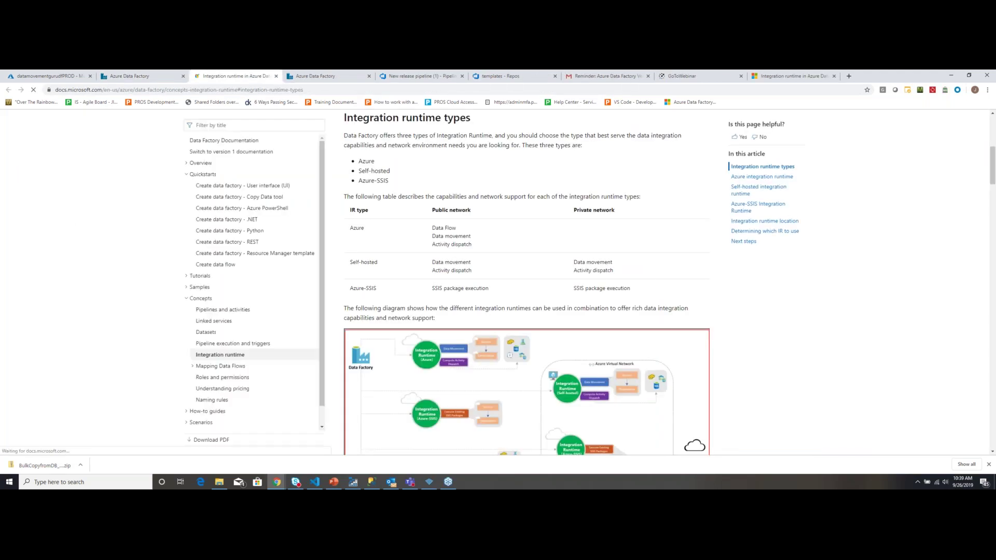
pyautogui.click(276, 76)
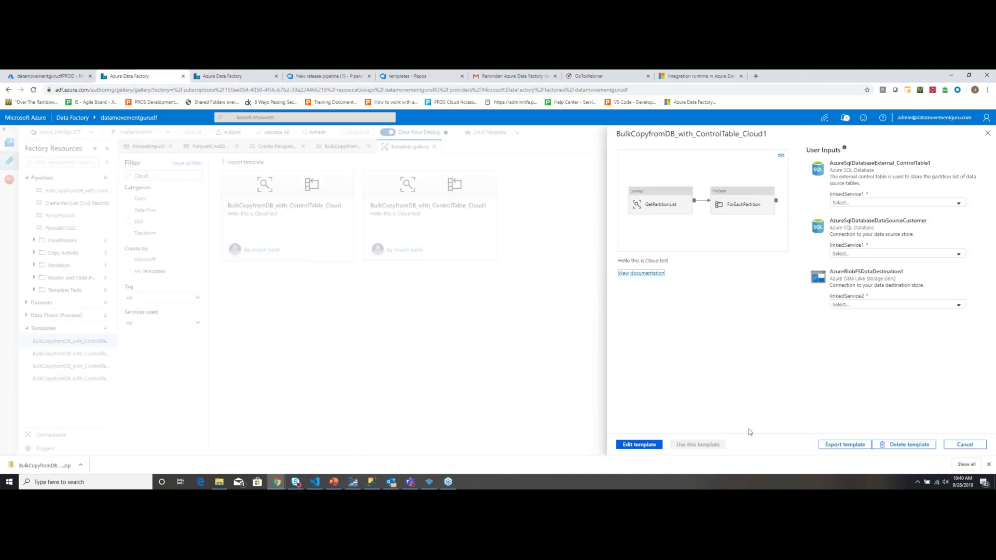
pyautogui.click(970, 446)
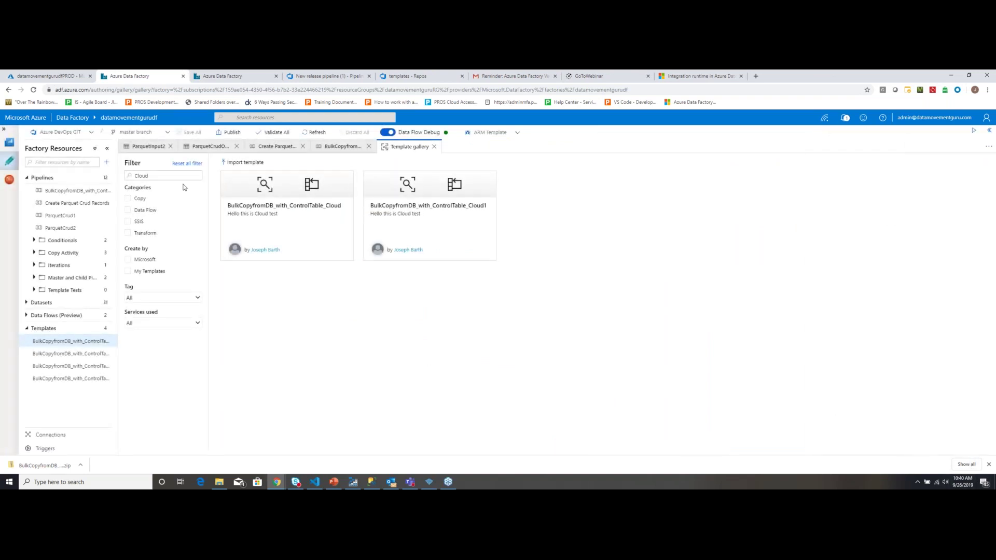
# - Clear the search term to list all templates in the gallery again
pyautogui.press('BackSpace')
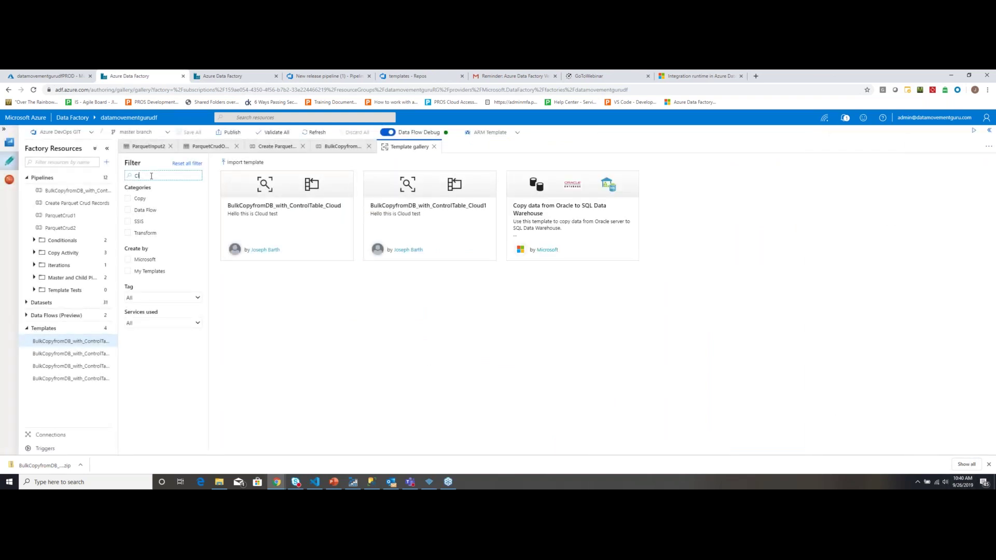
pyautogui.press('BackSpace')
pyautogui.press('BackSpace')
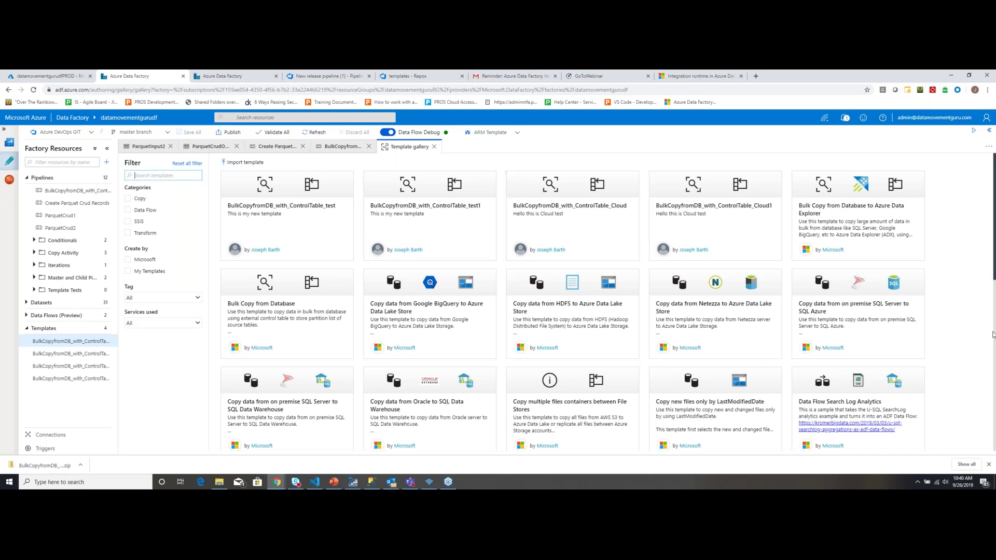
pyautogui.click(983, 285)
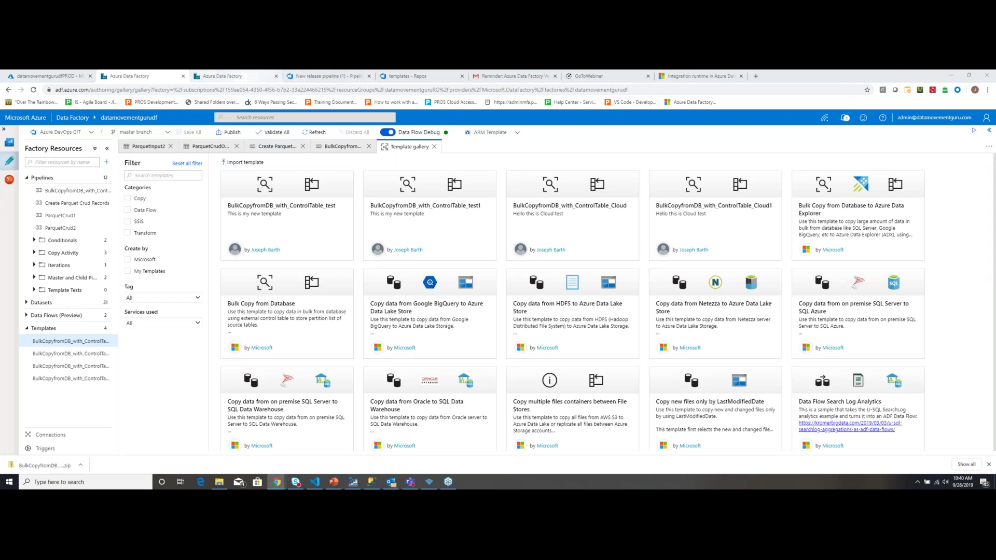
# - Refresh the templates folder in the Azure DevOps repository to check for the saved template, and return to the Azure Data Factory template gallery
pyautogui.hotkey('ctrl', 'Tab')
pyautogui.hotkey('ctrl', 'Tab')
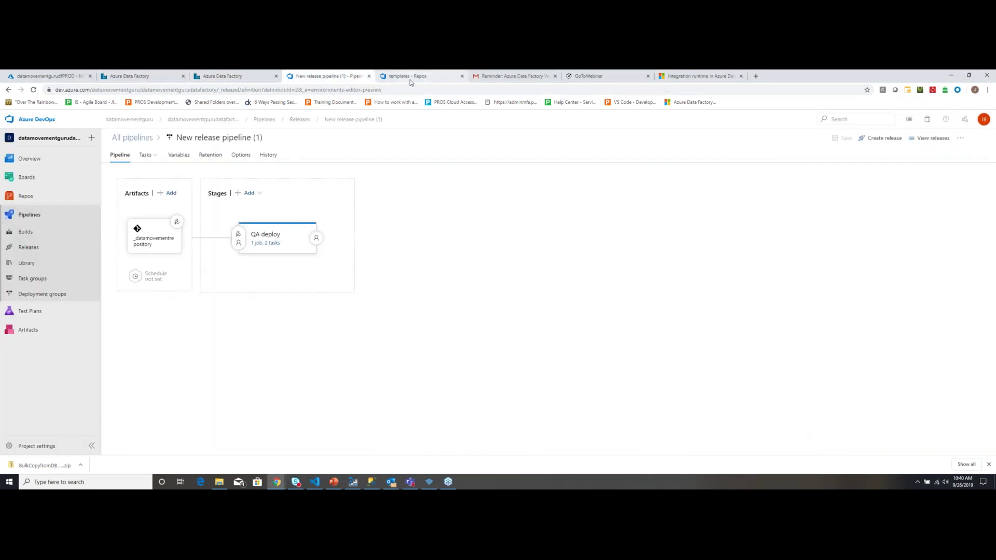
pyautogui.click(410, 76)
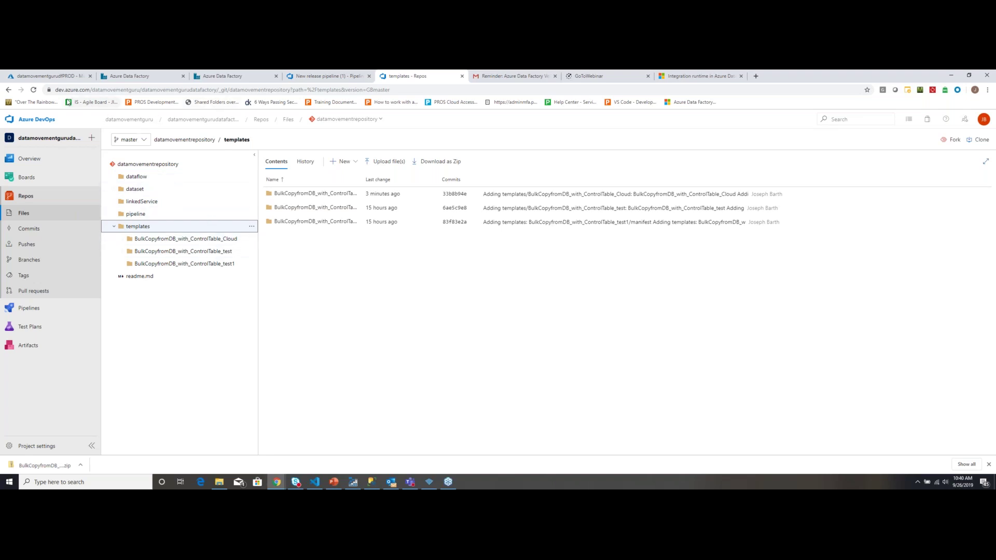
pyautogui.click(33, 89)
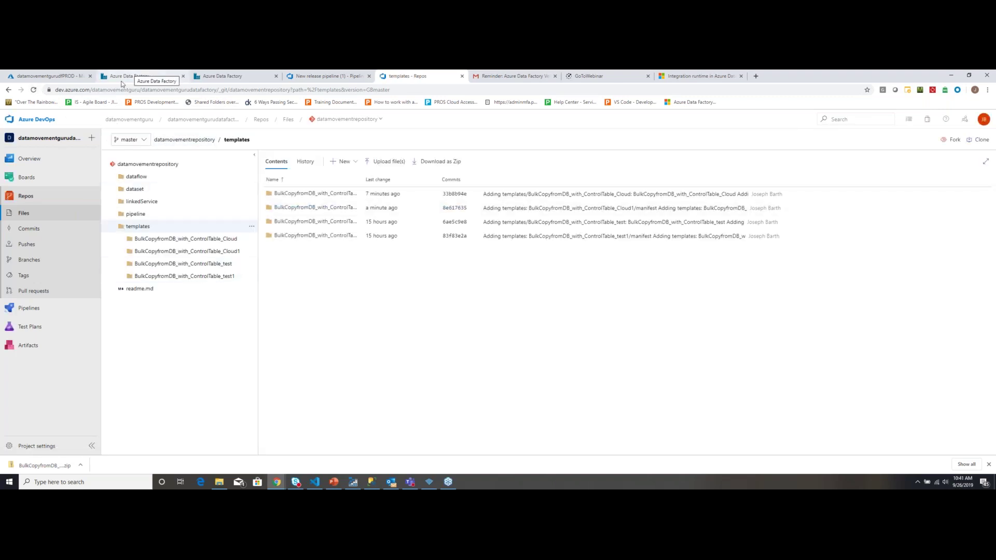
pyautogui.click(145, 76)
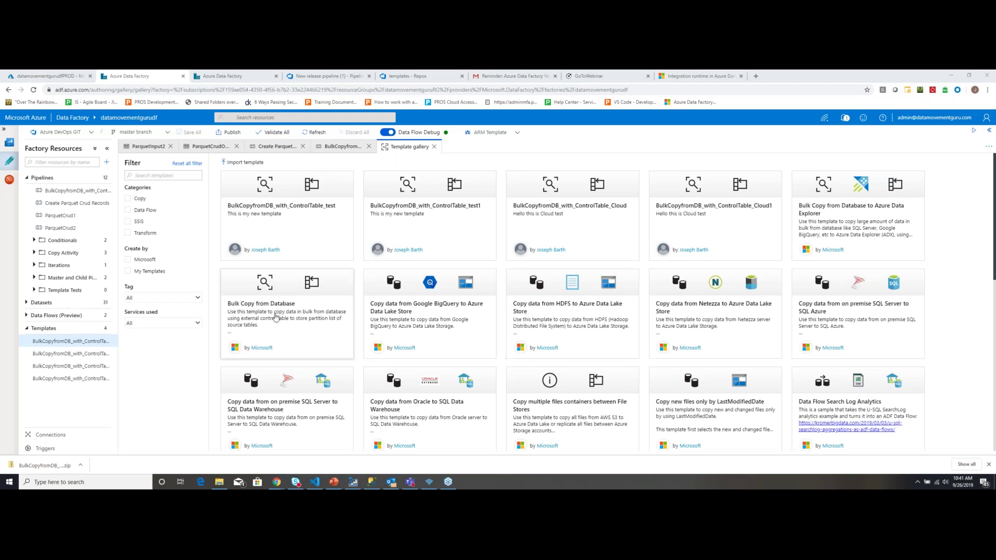
# - Filter the template gallery to the Data Flow category, and move the SQL Server Management Studio window into view and minimize it
pyautogui.click(128, 211)
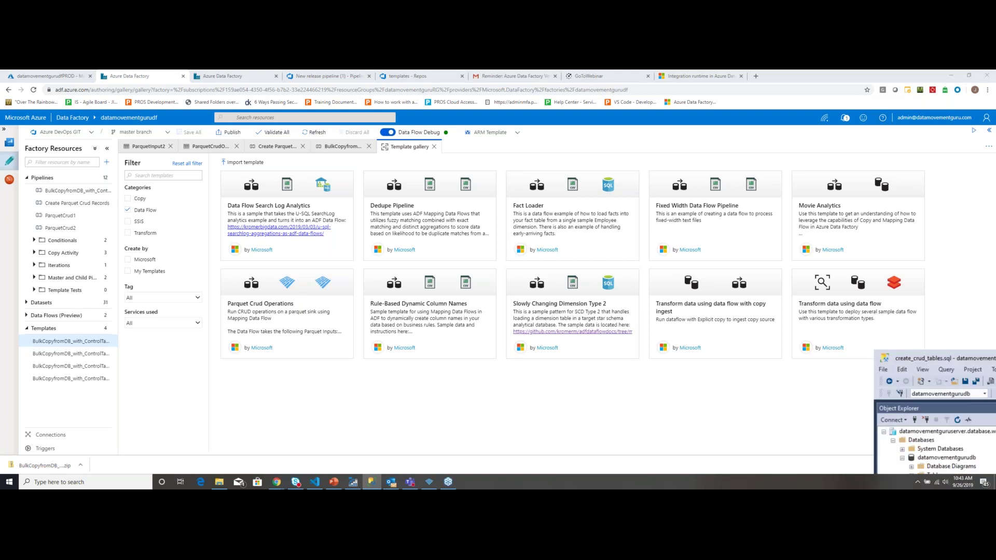
pyautogui.moveTo(591, 183); pyautogui.dragTo(701, 132)
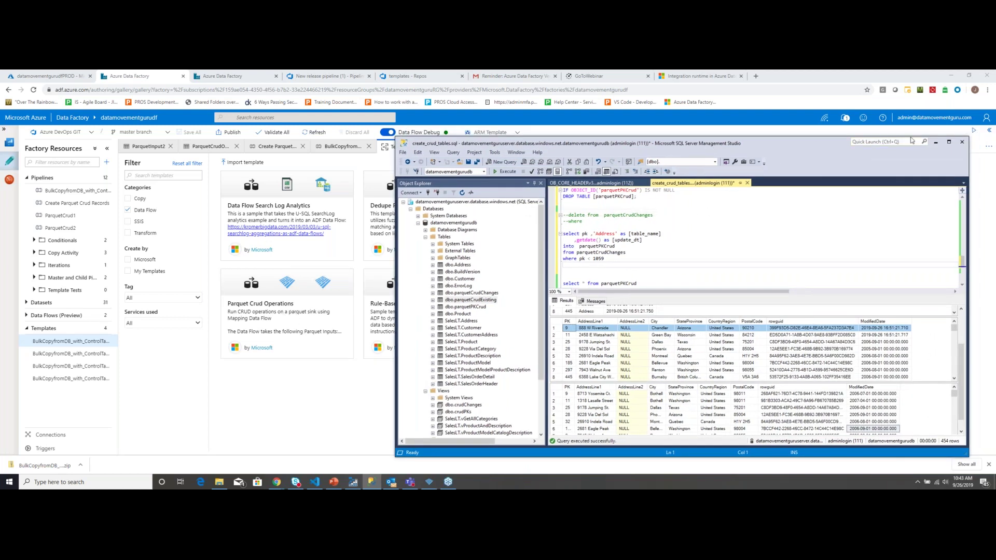
pyautogui.click(933, 141)
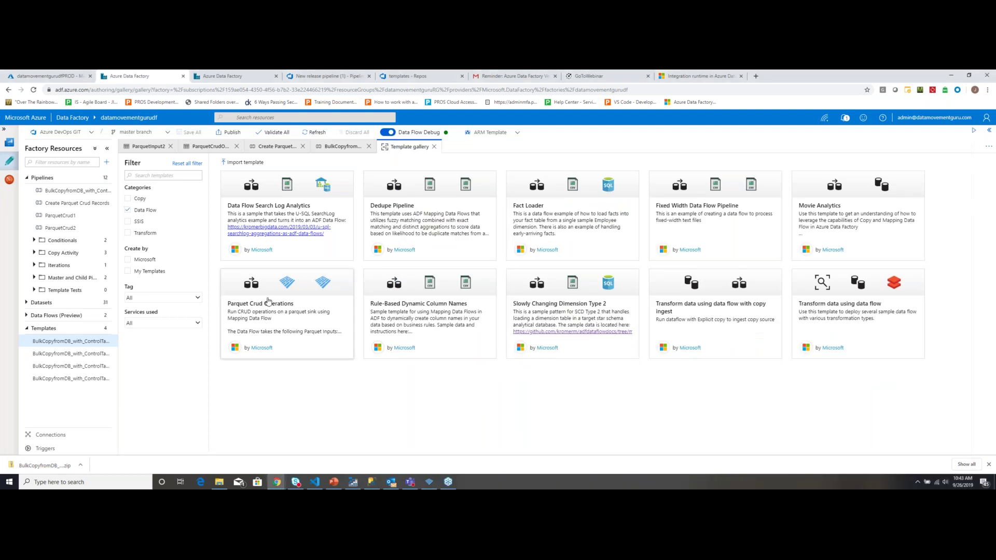
# - Create a pipeline from the Parquet Crud Operations template, using linkedService2 for PKInput, ParquetInput and ParquetCrudOutput
pyautogui.click(268, 302)
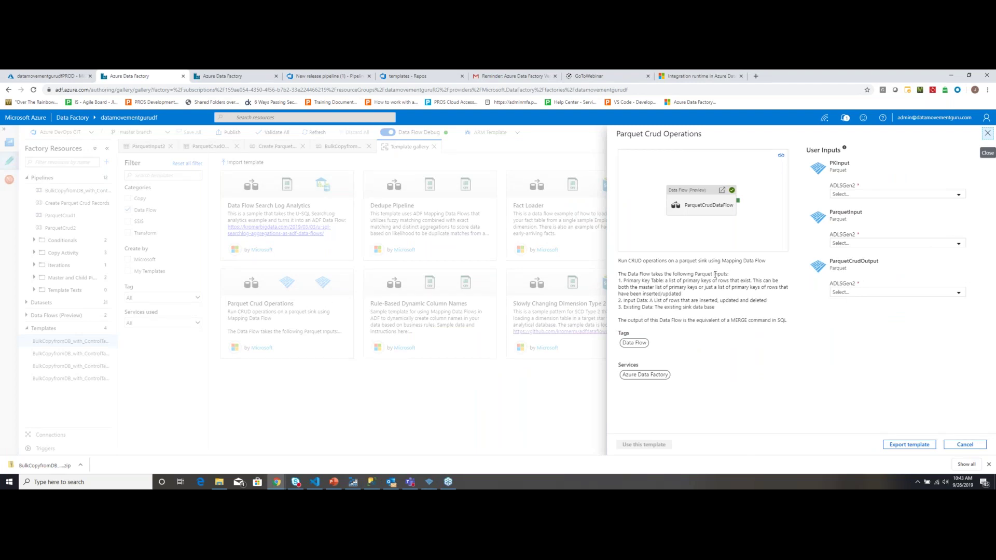
pyautogui.click(889, 194)
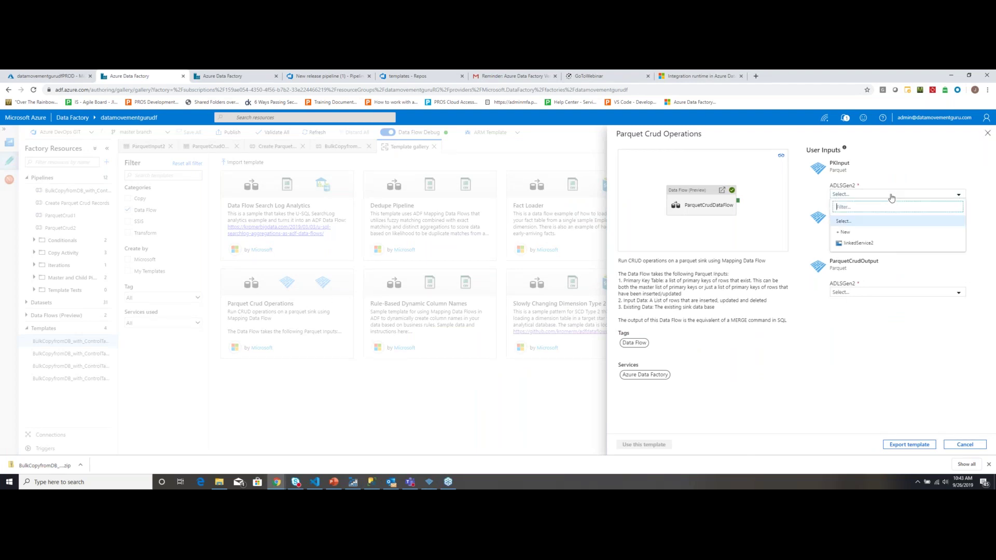
pyautogui.click(874, 245)
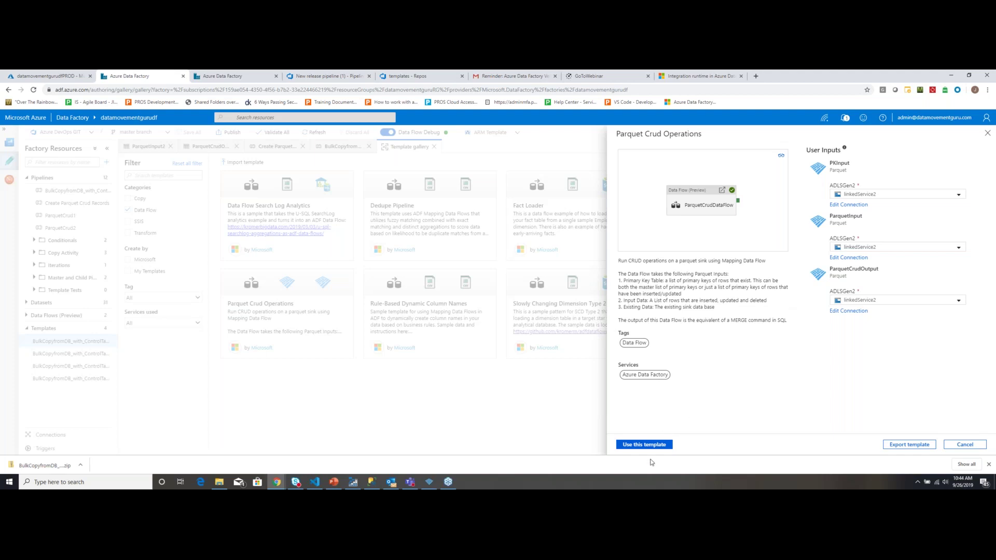
pyautogui.click(644, 444)
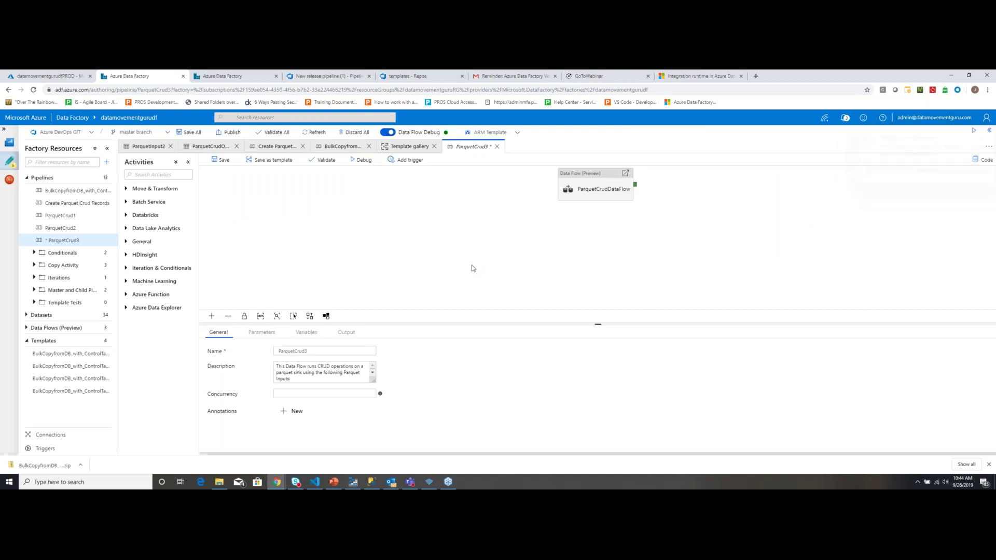
# - Reposition the ParquetCrudDataFlow activity on the canvas and rename the new pipeline ParquetCrudCloud
pyautogui.moveTo(581, 179); pyautogui.dragTo(368, 211)
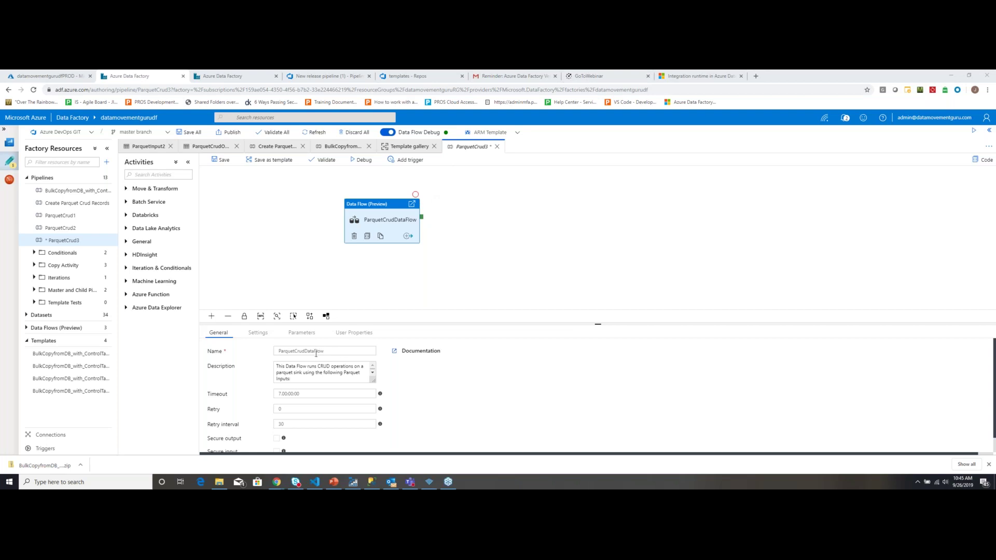
pyautogui.click(292, 258)
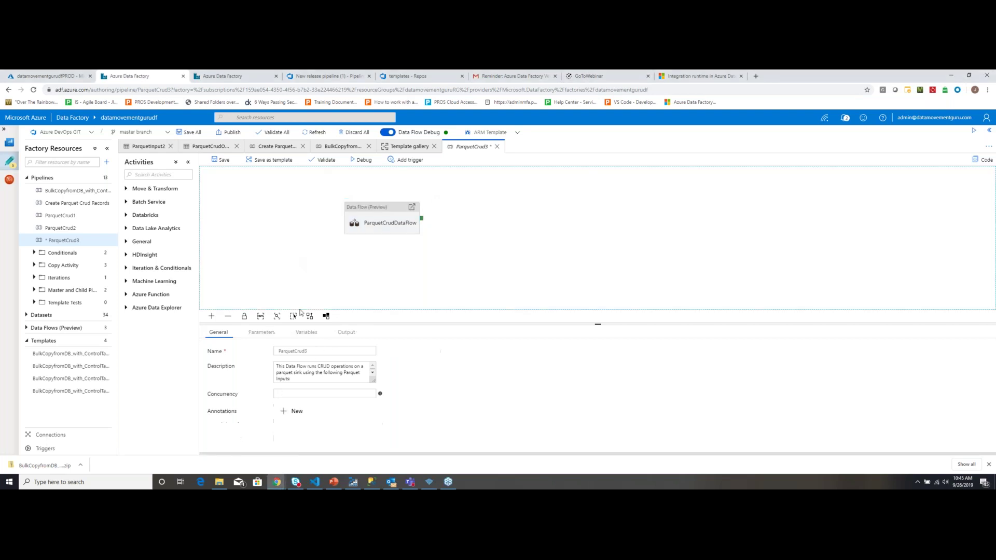
pyautogui.click(312, 352)
pyautogui.press('BackSpace')
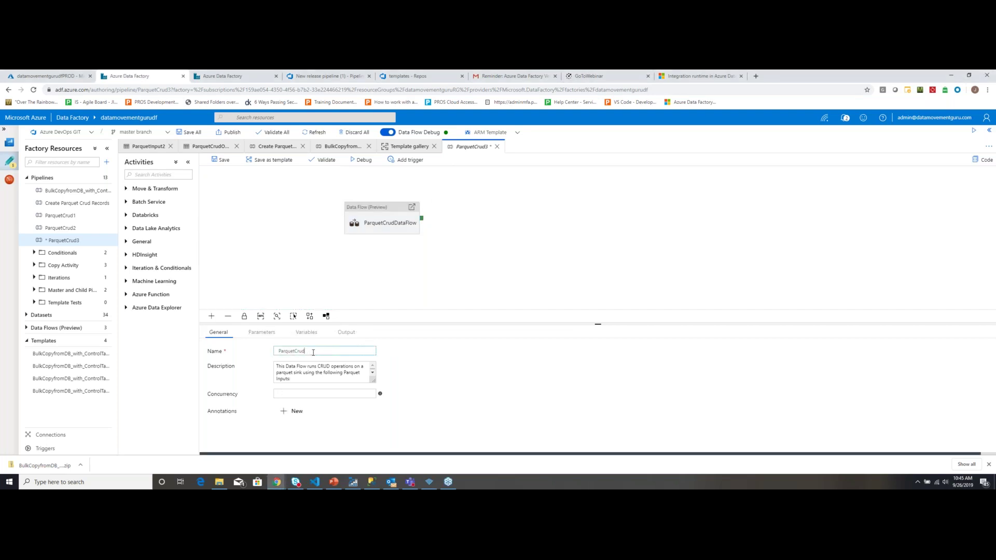
pyautogui.write('Cloud')
pyautogui.click(412, 256)
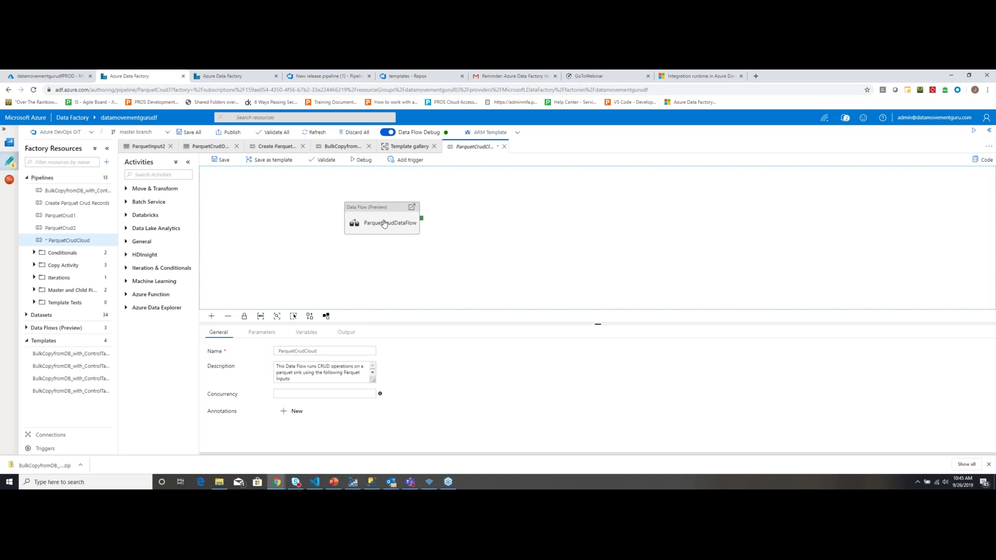
# - Expand the list of data flows and open the ParquetCrud3 data flow behind the ParquetCrudDataFlow activity
pyautogui.click(25, 327)
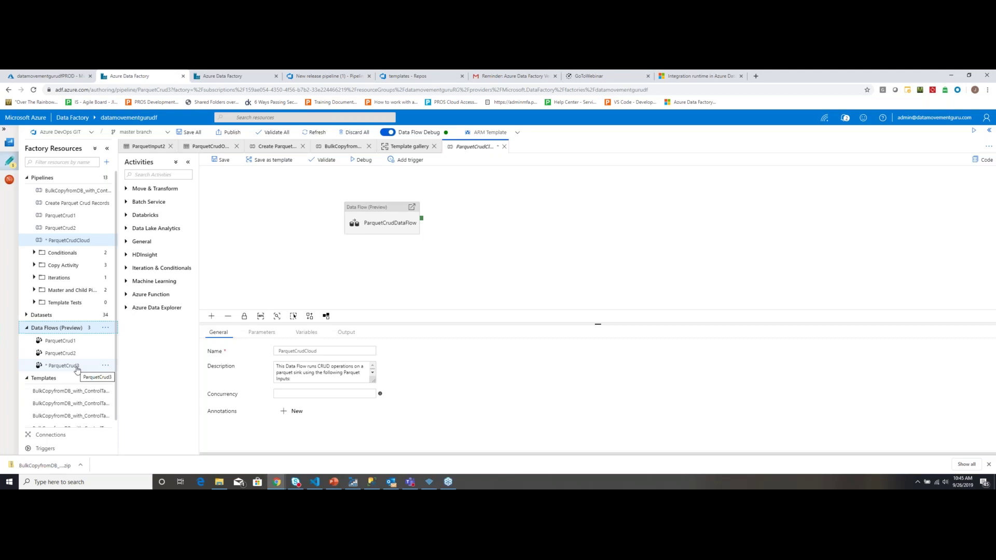
pyautogui.doubleClick(377, 220)
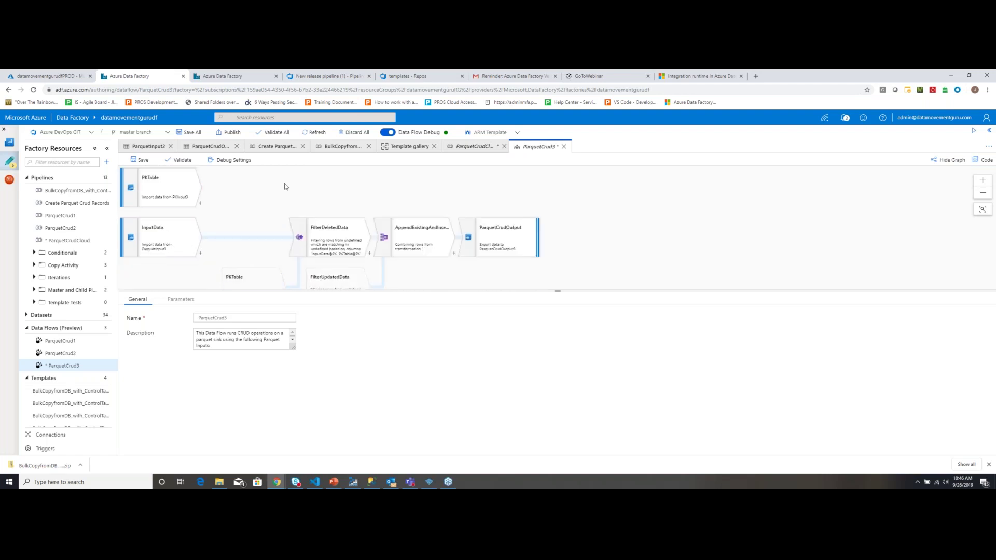
# - Bring Azure Storage Explorer into view over the data flow, reposition its window, and switch to SQL Server Management Studio
pyautogui.click(352, 482)
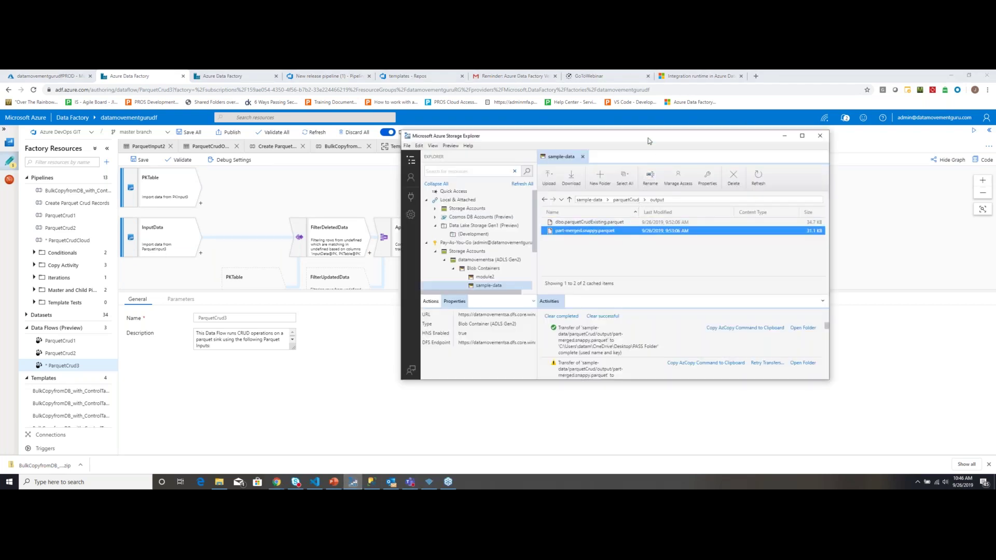
pyautogui.moveTo(651, 181); pyautogui.dragTo(570, 204)
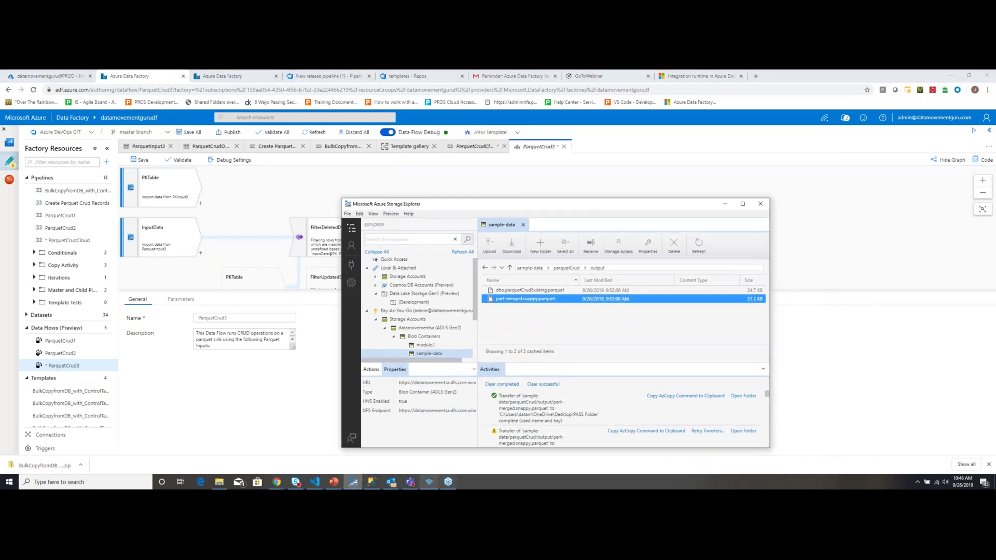
pyautogui.click(376, 484)
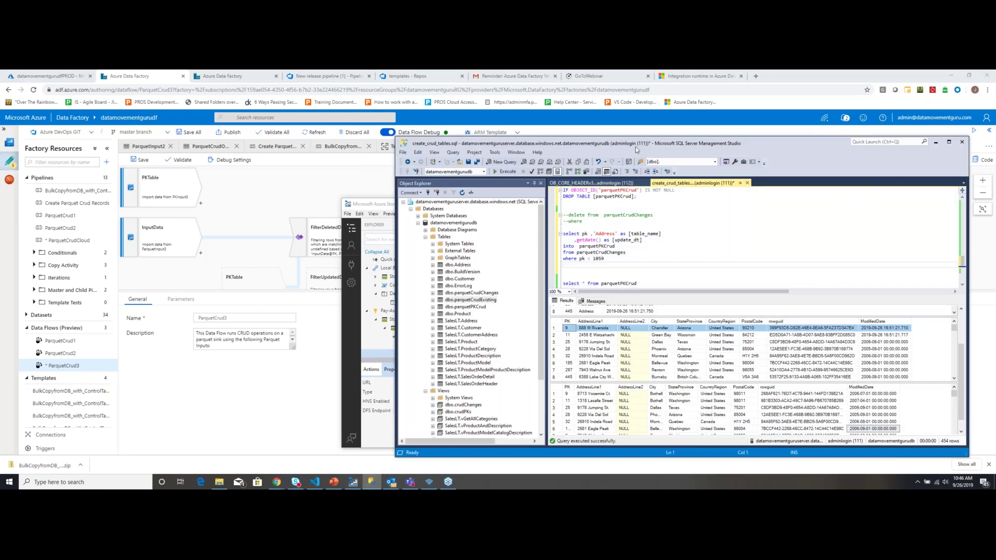
# - Maximize SQL Server Management Studio and review the numbered setup steps in the header comment of create_crud_tables.sql
pyautogui.doubleClick(635, 147)
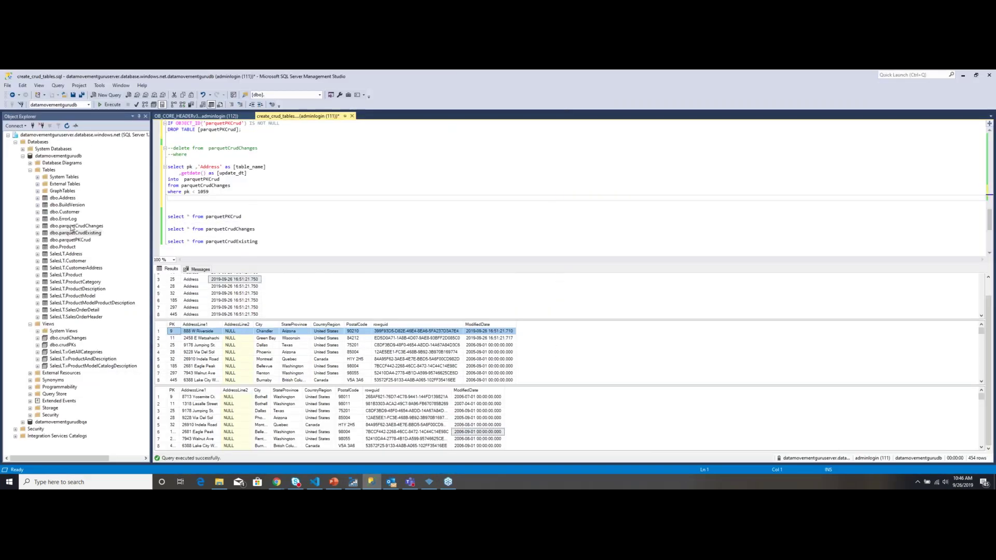
pyautogui.click(72, 255)
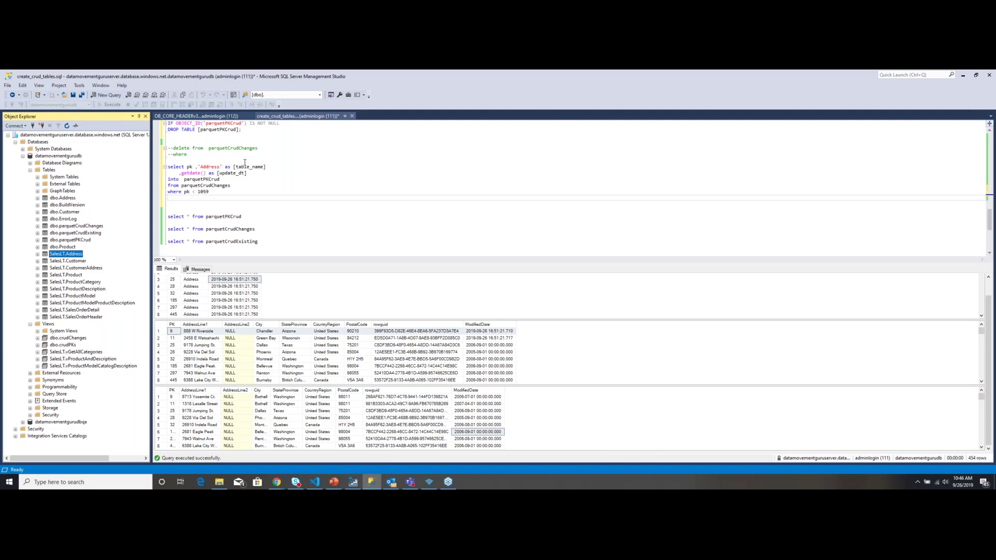
pyautogui.click(245, 163)
pyautogui.scroll(20, 208, 176)
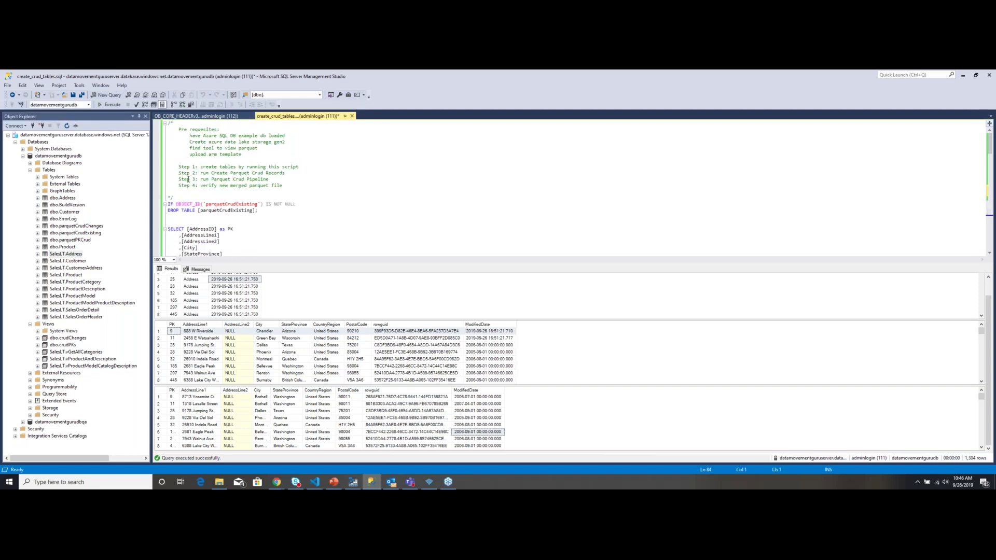
pyautogui.moveTo(299, 166); pyautogui.dragTo(180, 166)
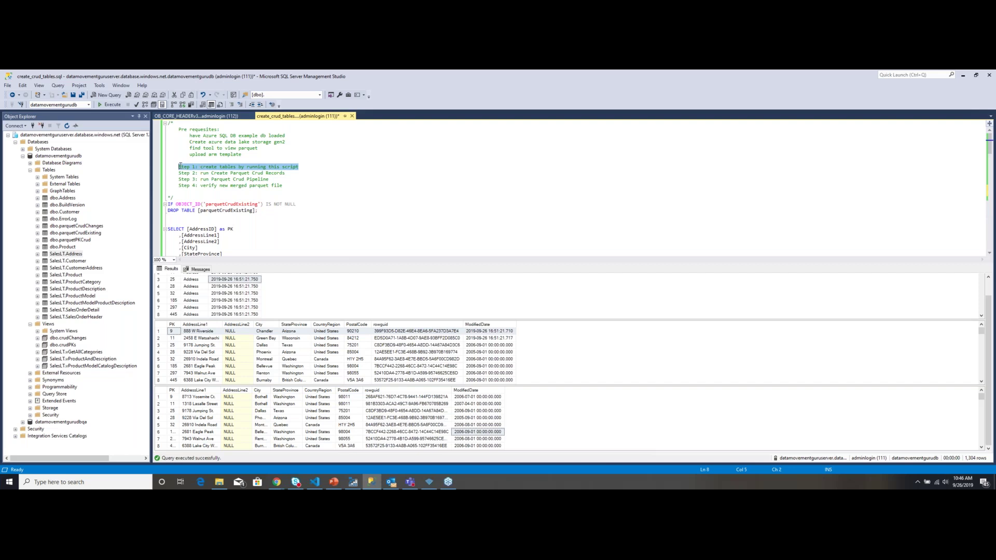
pyautogui.click(203, 173)
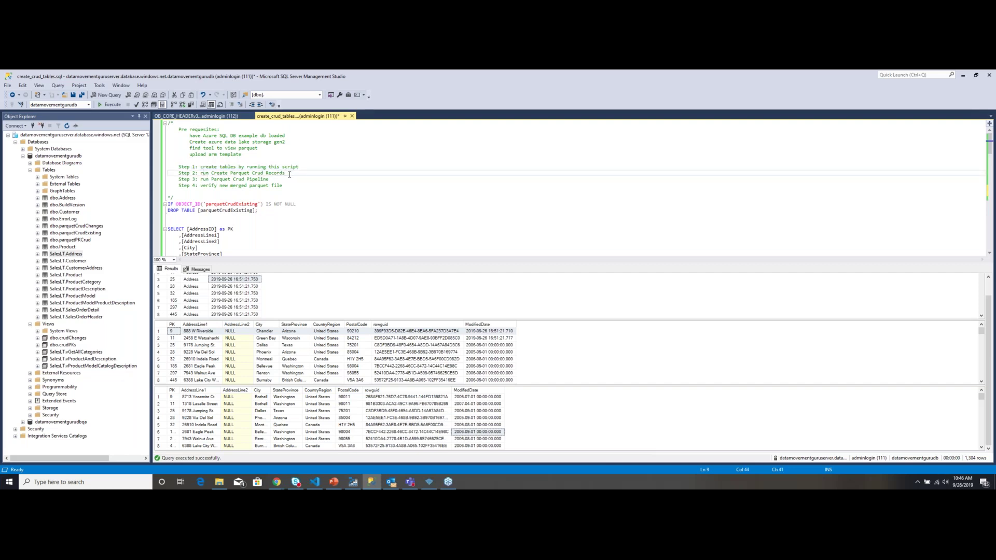
# - Append "pipeline" to the Step 2 line in the script's header comment, after "run Create Parquet Crud Records"
pyautogui.moveTo(289, 175); pyautogui.dragTo(174, 171)
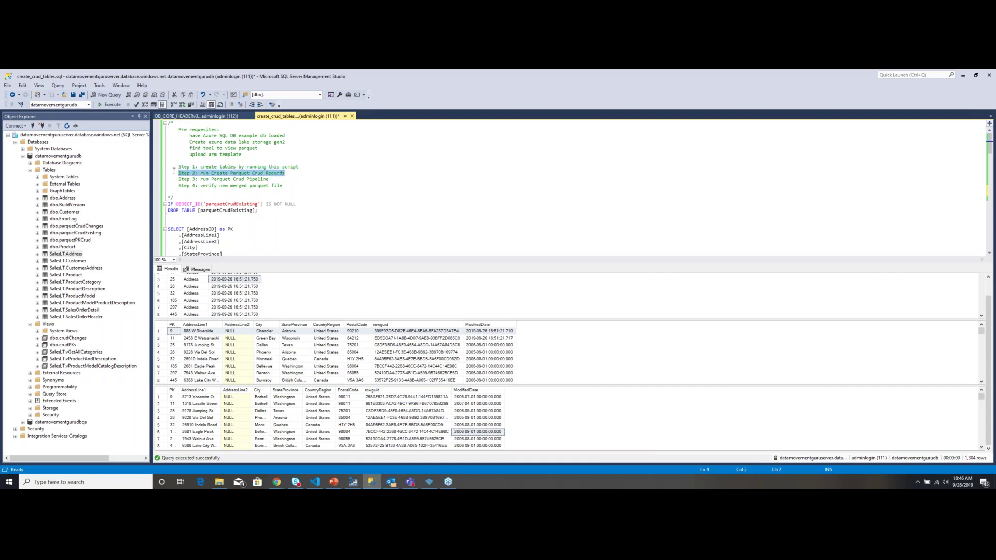
pyautogui.click(287, 174)
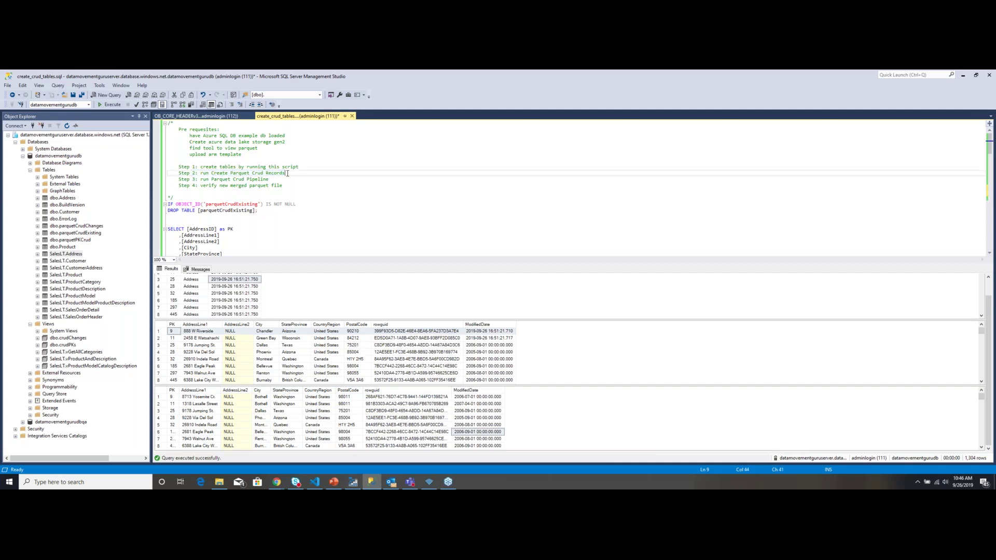
pyautogui.write('pipeline')
pyautogui.click(272, 229)
pyautogui.scroll(-4, 272, 228)
pyautogui.scroll(4, 272, 228)
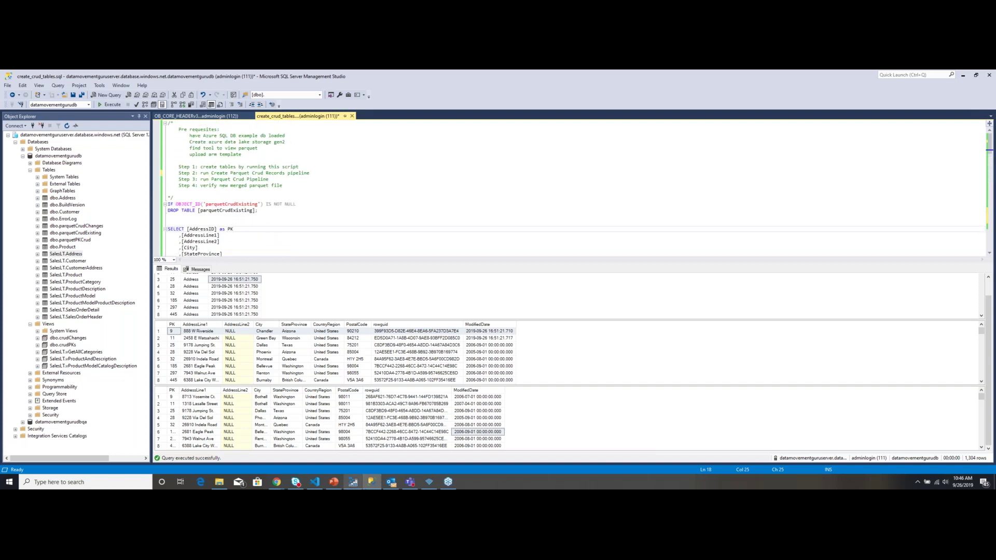
# - Switch to Azure Storage Explorer and browse the output and input/pk folders of parquetCrud in the sample-data container
pyautogui.click(353, 482)
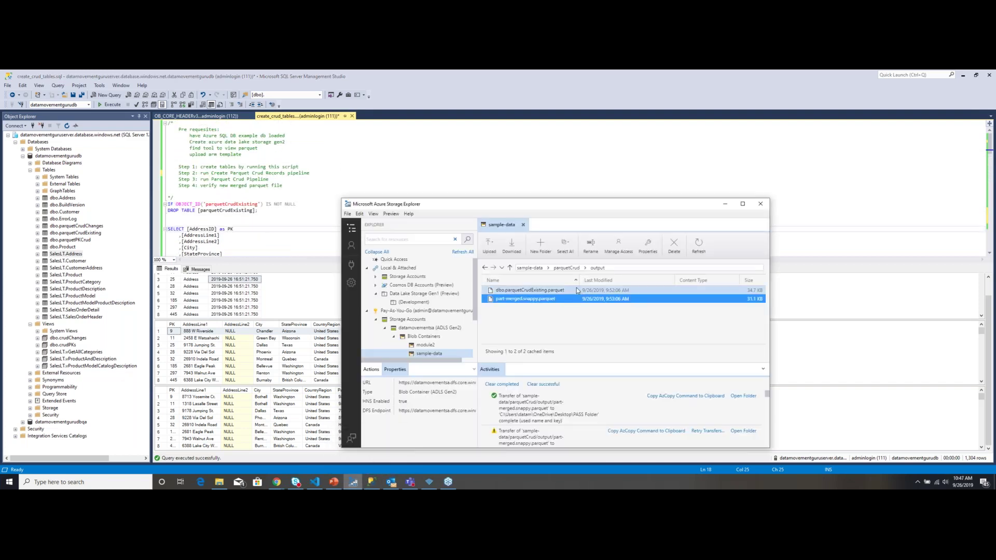
pyautogui.click(569, 268)
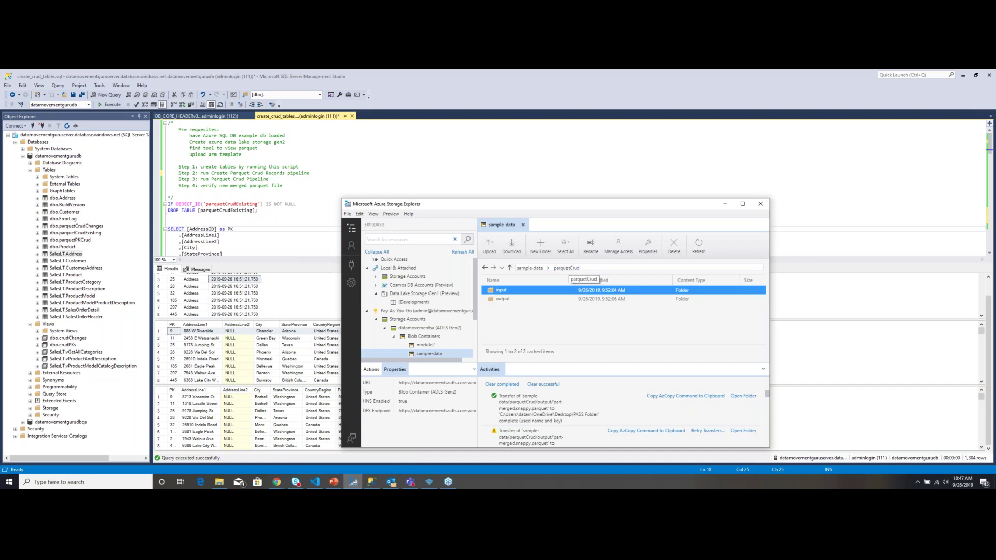
pyautogui.doubleClick(550, 299)
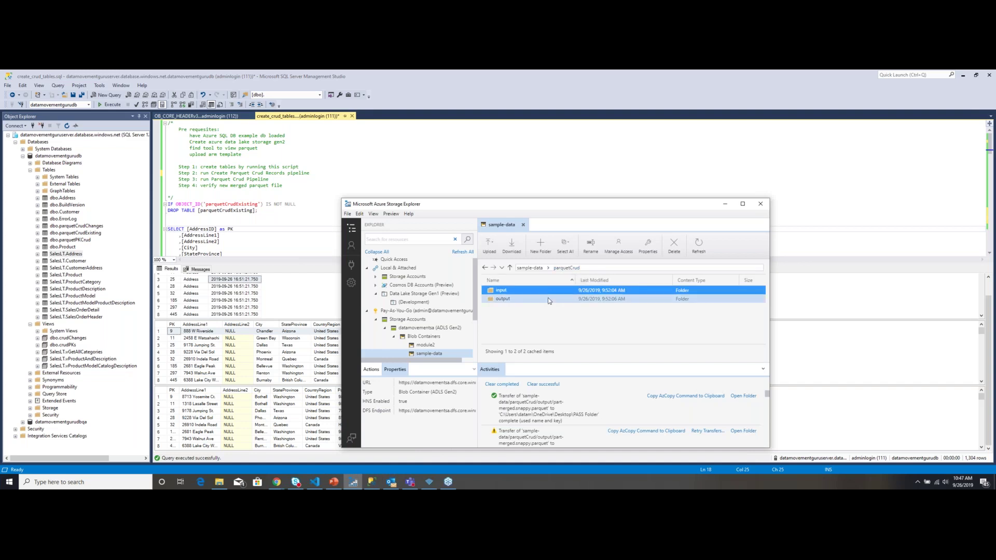
pyautogui.click(577, 268)
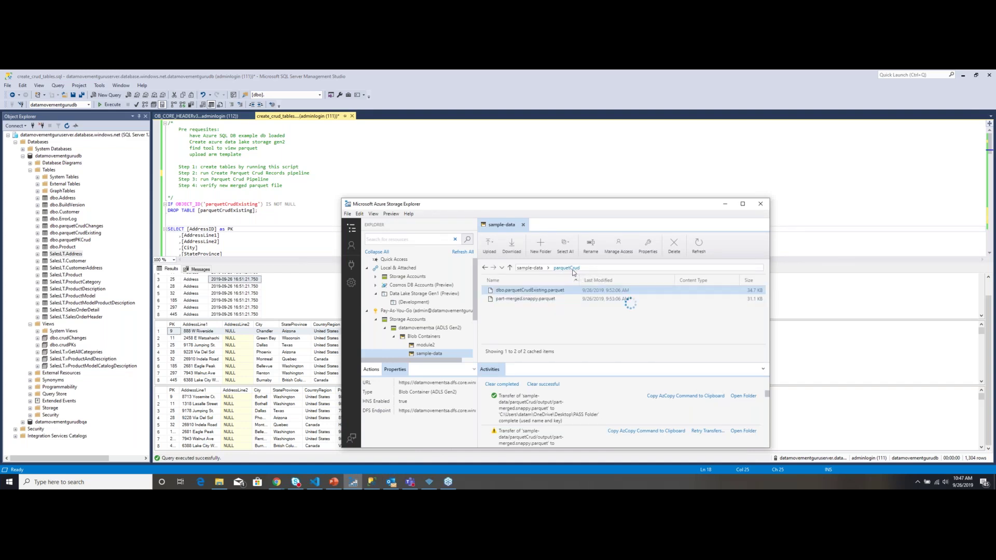
pyautogui.doubleClick(543, 292)
pyautogui.doubleClick(543, 292)
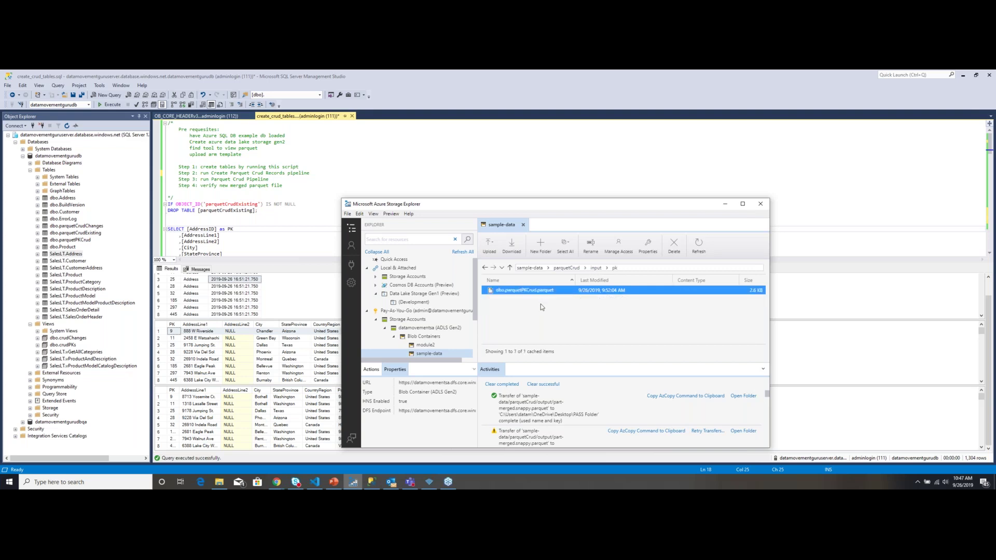
# - Return to SQL Server Management Studio, enlarge the query results area, and examine the primary key, changes and existing record sets
pyautogui.click(323, 164)
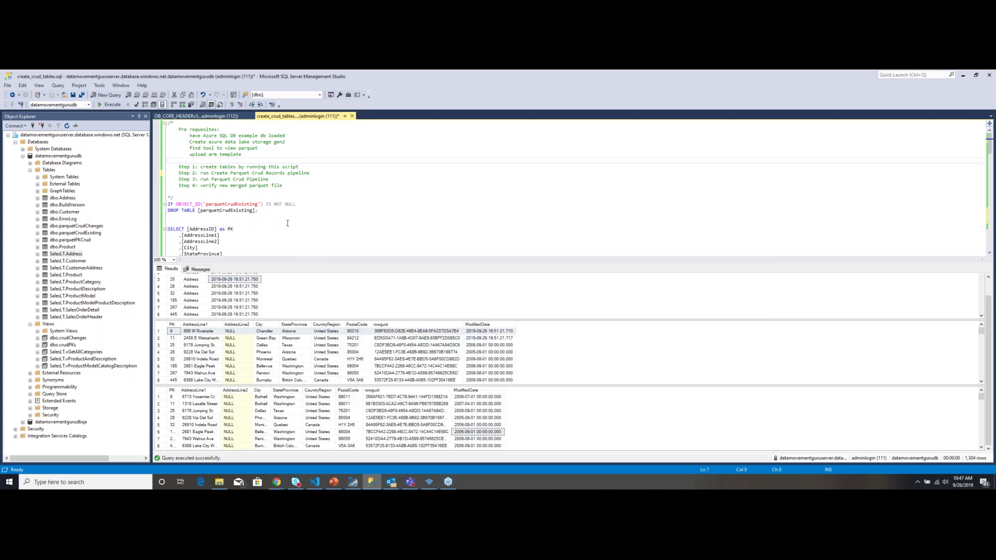
pyautogui.scroll(-1, 307, 232)
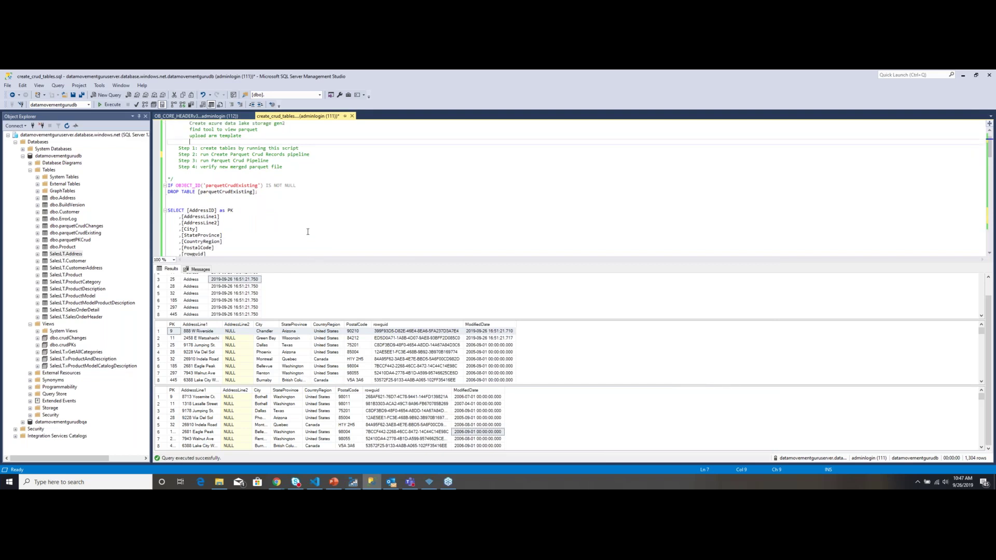
pyautogui.scroll(1, 307, 231)
pyautogui.scroll(-2, 318, 244)
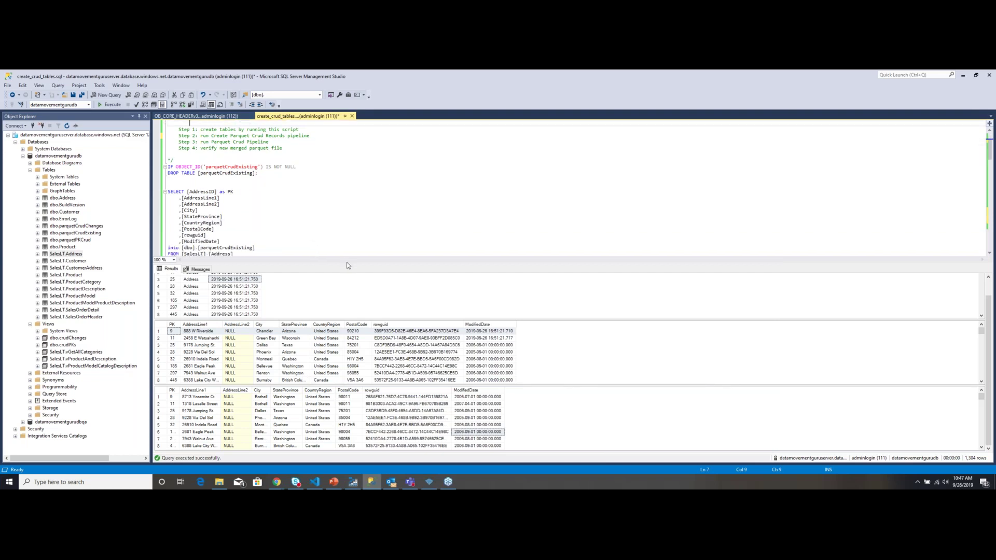
pyautogui.moveTo(345, 263); pyautogui.dragTo(355, 197)
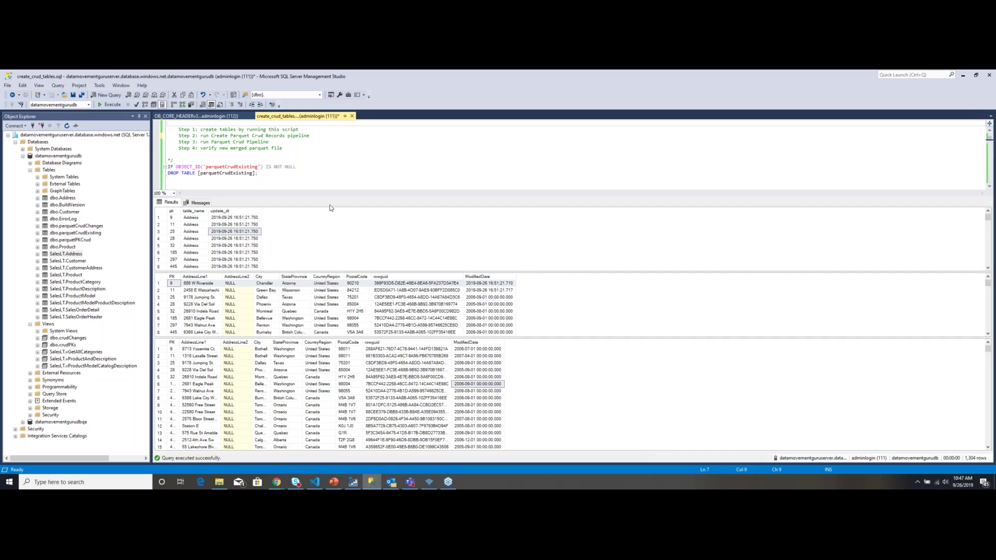
pyautogui.moveTo(340, 197); pyautogui.dragTo(340, 222)
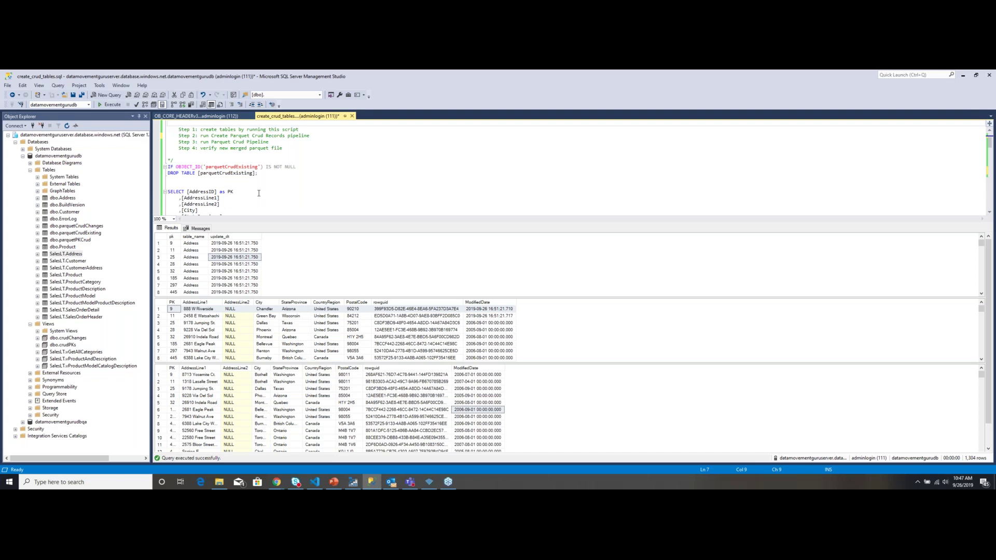
pyautogui.click(284, 193)
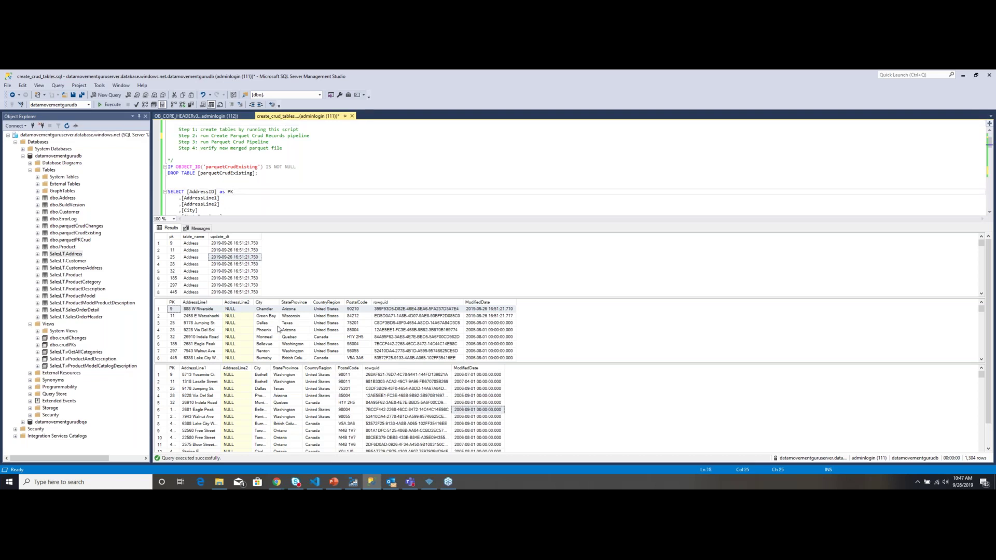
pyautogui.click(223, 264)
pyautogui.click(247, 331)
pyautogui.click(208, 386)
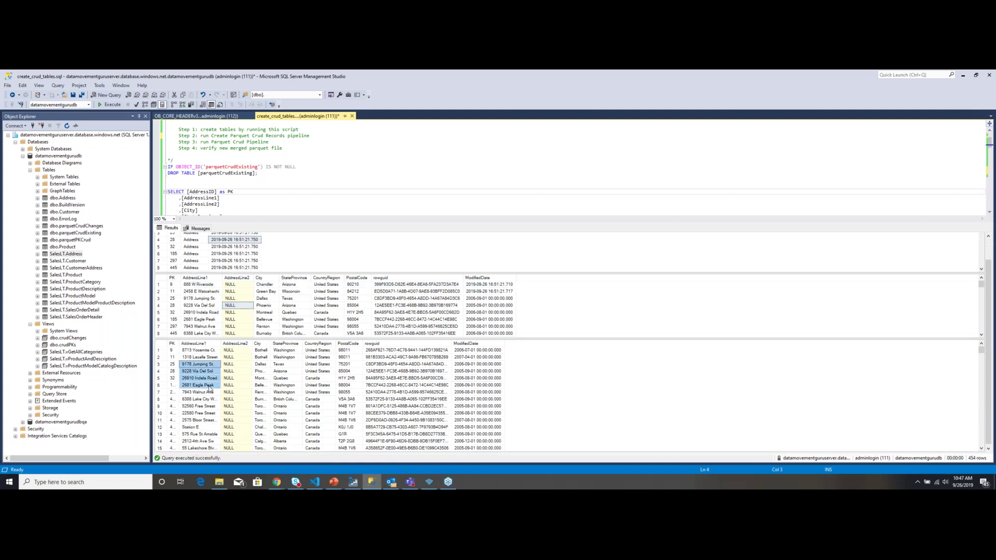
pyautogui.click(205, 259)
# - Restore the SQL Server Management Studio window to a smaller size and examine parquetCrud's input, tables and output folders in Azure Storage Explorer
pyautogui.moveTo(301, 77); pyautogui.dragTo(673, 406)
pyautogui.click(601, 273)
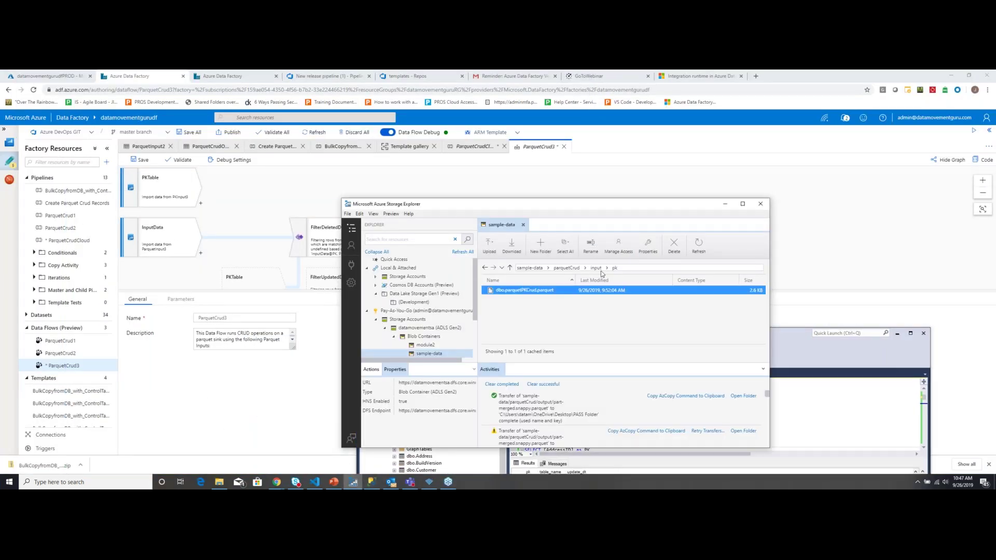
pyautogui.click(597, 269)
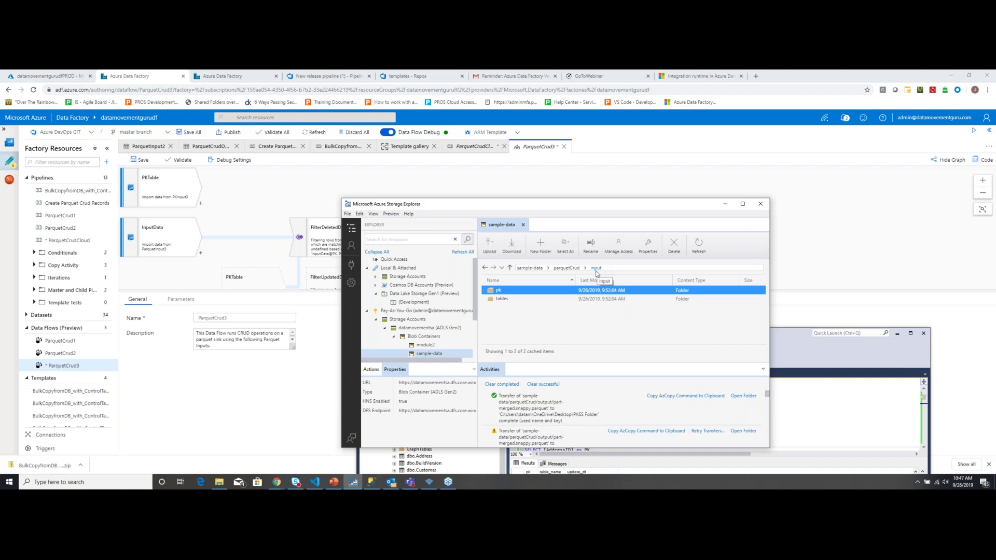
pyautogui.doubleClick(525, 299)
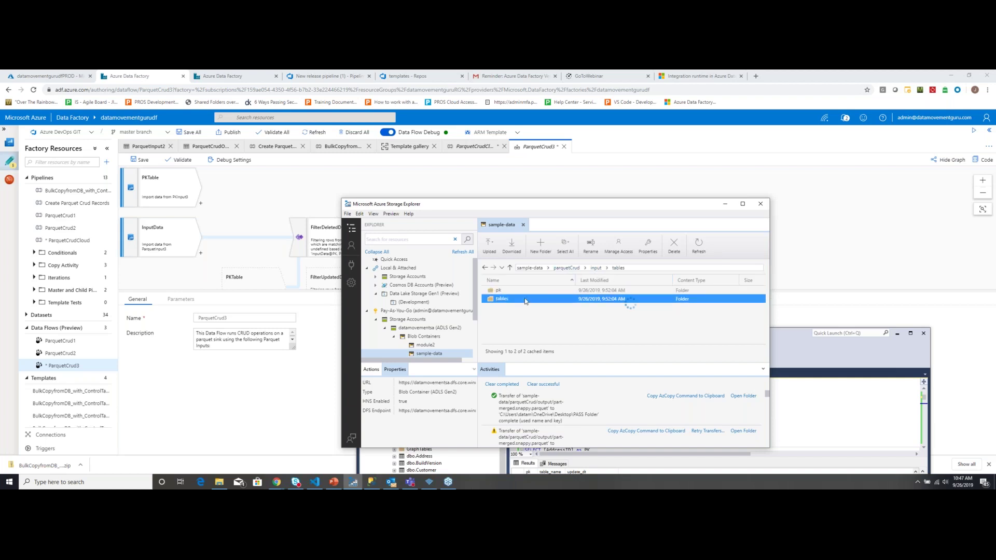
pyautogui.click(596, 268)
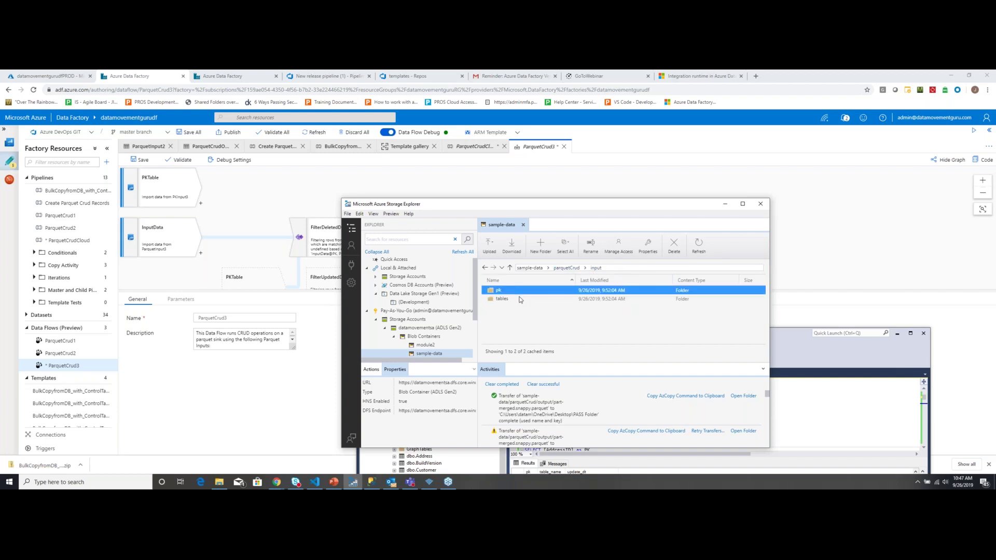
pyautogui.click(566, 267)
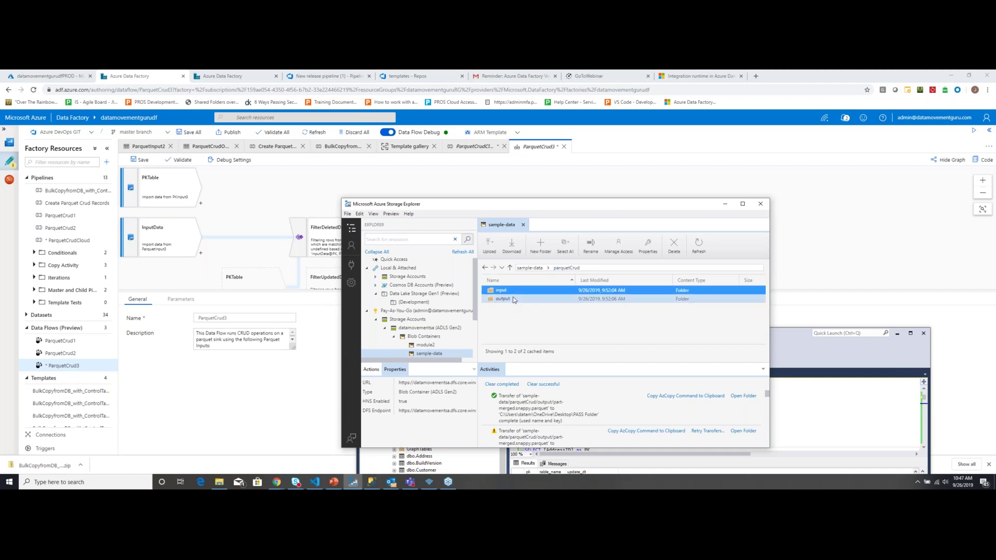
pyautogui.doubleClick(517, 302)
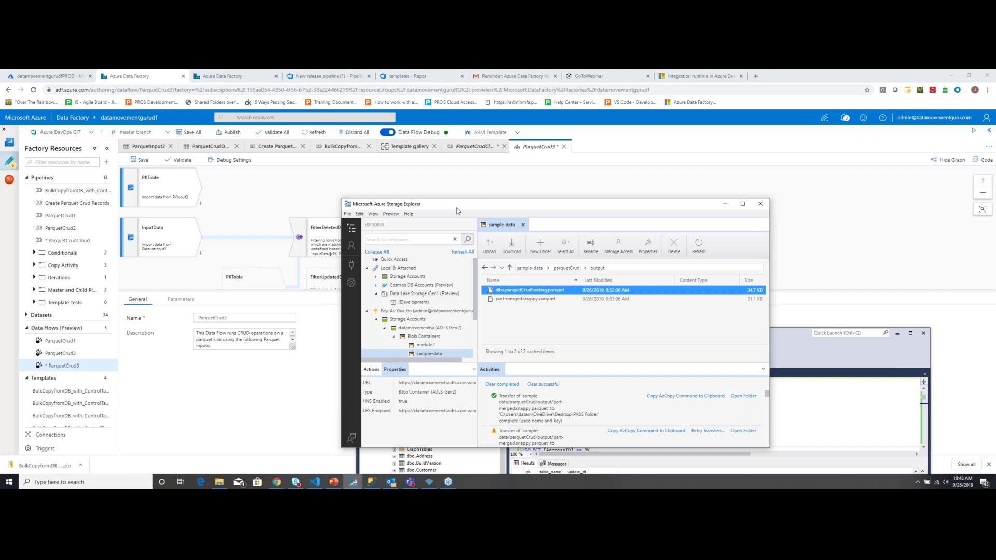
# - Reposition the Azure Storage Explorer window and bring up the ParquetCrudCloud pipeline in Azure Data Factory
pyautogui.moveTo(467, 210); pyautogui.dragTo(634, 176)
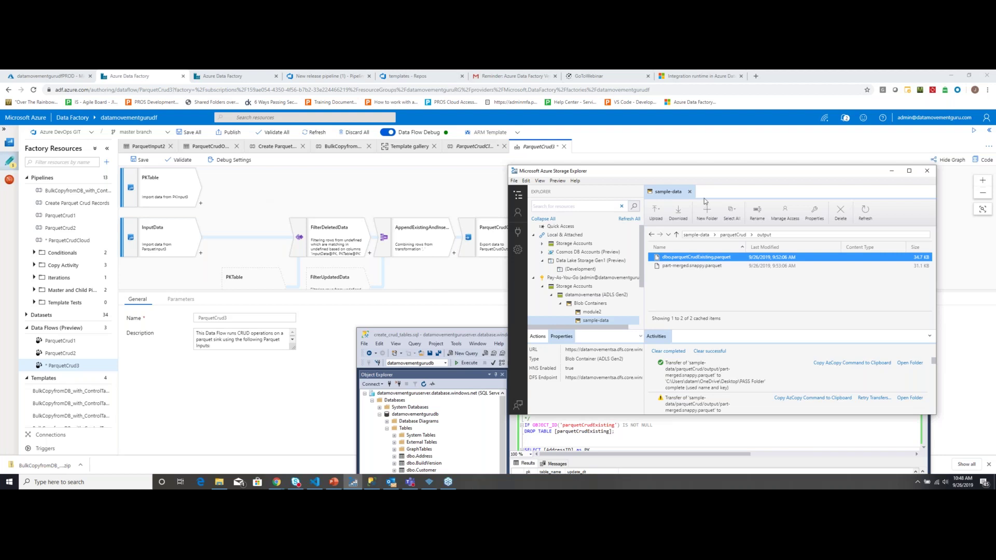
pyautogui.moveTo(697, 174); pyautogui.dragTo(525, 213)
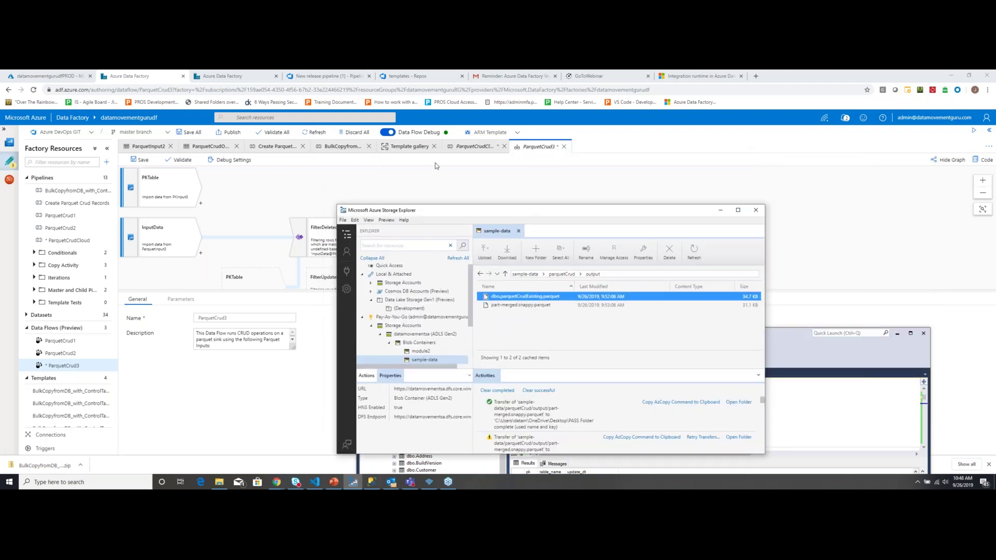
pyautogui.click(470, 146)
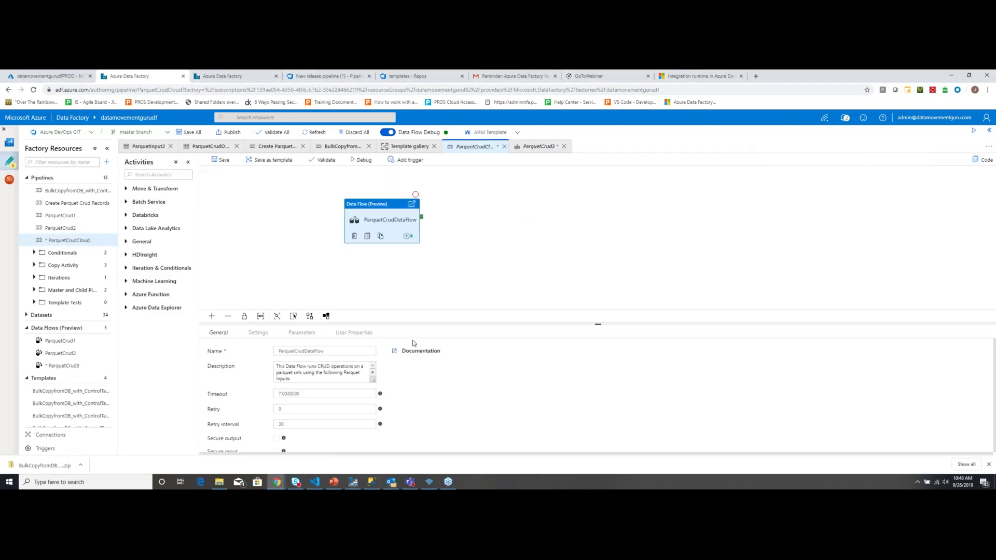
# - Switch to Azure Storage Explorer and delete the parquetCrud folder from the sample-data container
pyautogui.click(353, 481)
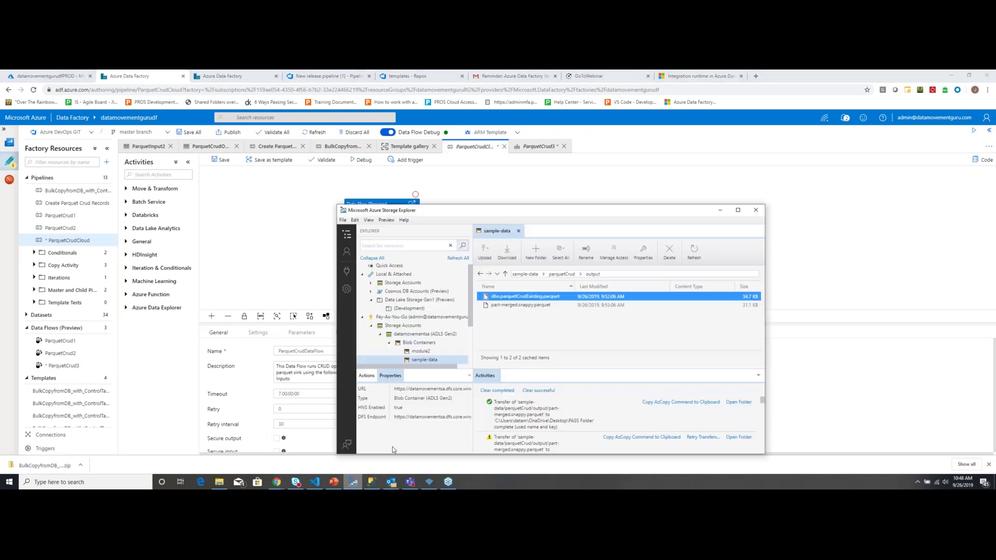
pyautogui.click(525, 273)
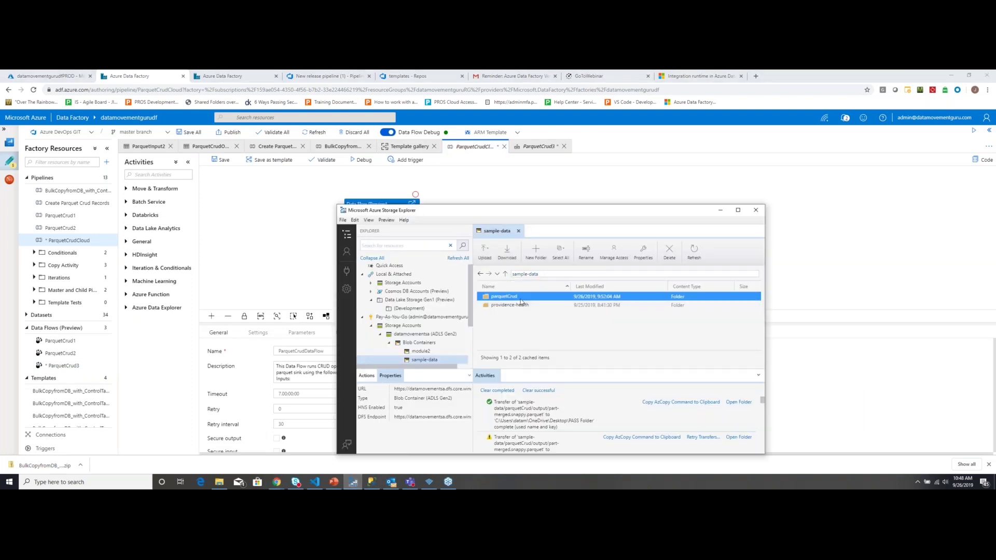
pyautogui.rightClick(521, 299)
pyautogui.click(545, 352)
pyautogui.click(544, 307)
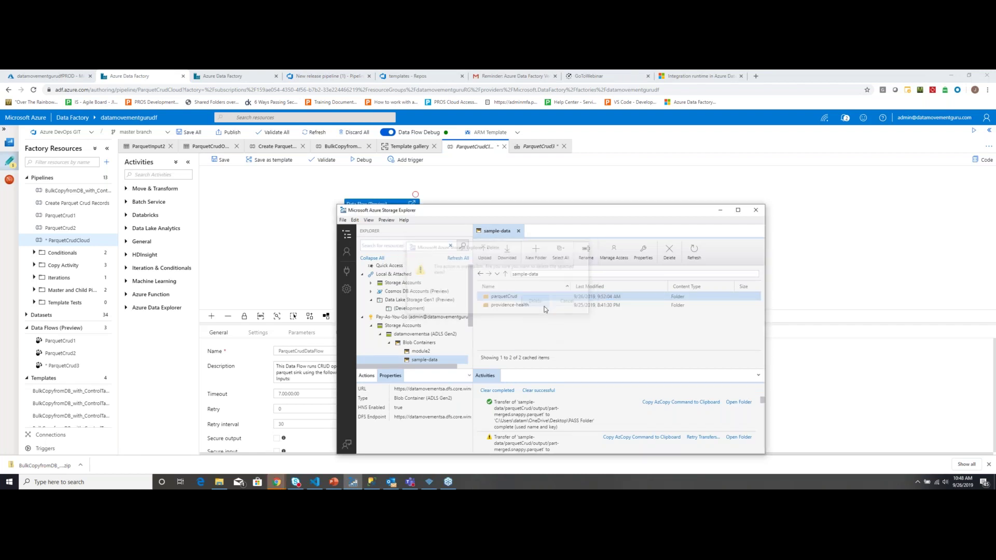
# - Close the current container view, look into the module2 container, and reopen sample-data to check its remaining folders
pyautogui.click(690, 231)
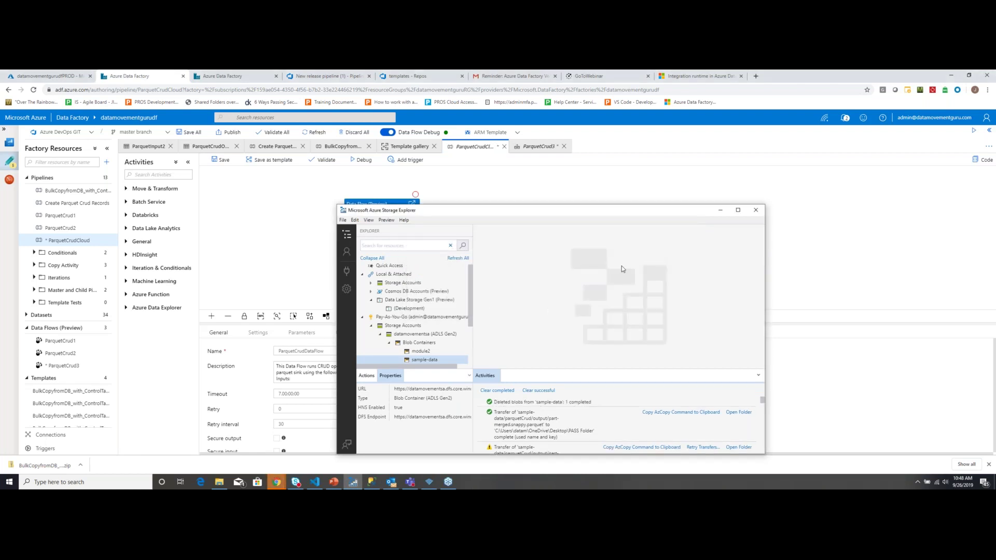
pyautogui.click(421, 351)
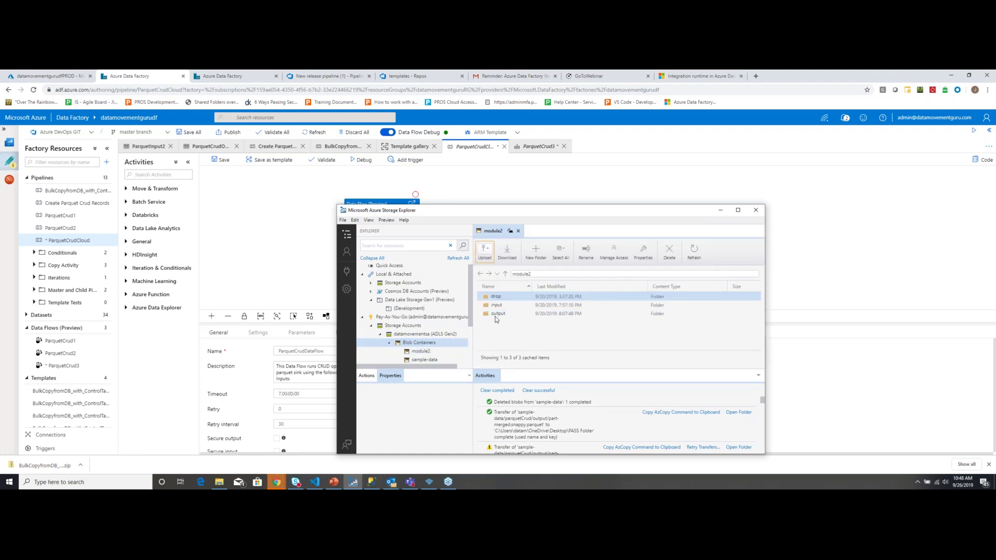
pyautogui.click(440, 352)
pyautogui.click(435, 361)
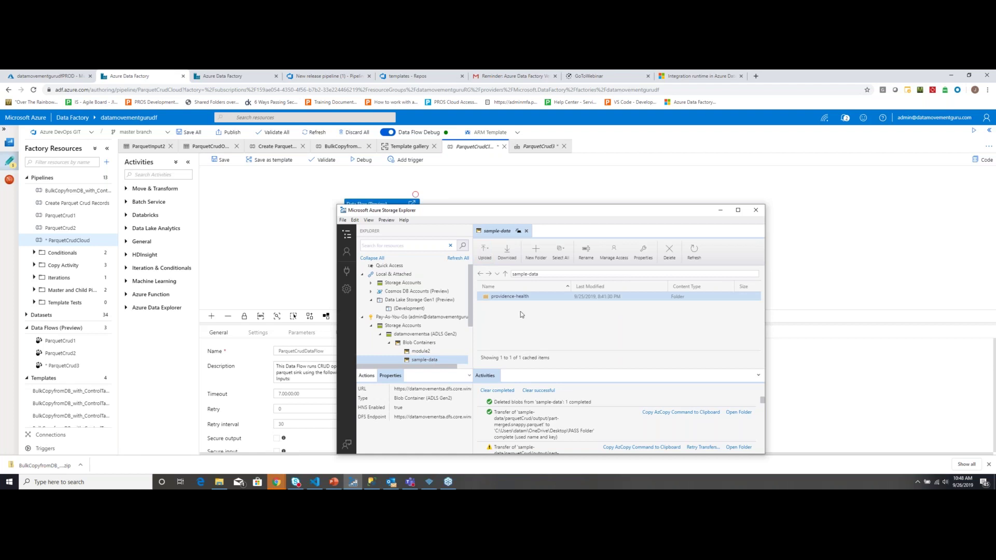
# - Move the Azure Storage Explorer window aside, switch to Azure Data Factory, and run the Create Parquet Crud Records pipeline on demand
pyautogui.moveTo(487, 212); pyautogui.dragTo(617, 146)
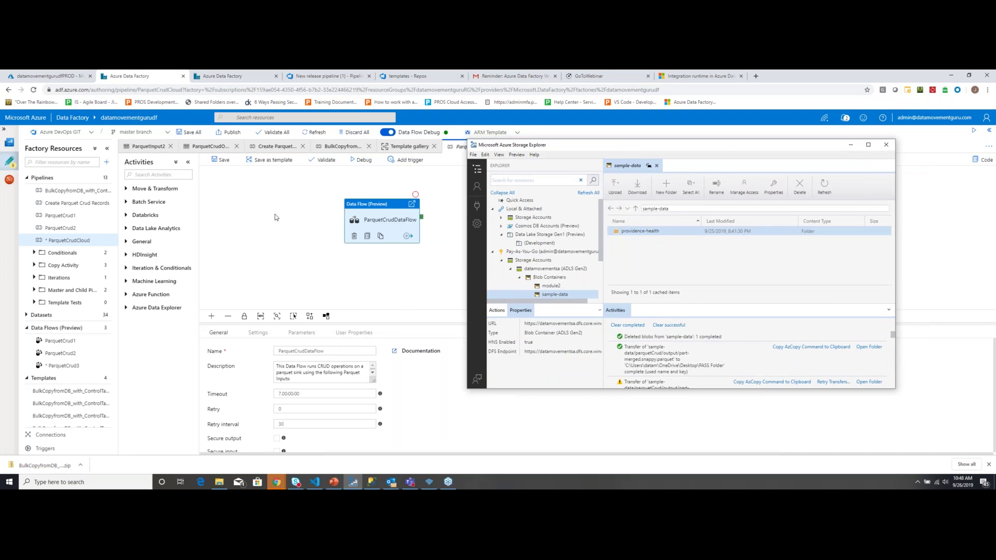
pyautogui.click(362, 180)
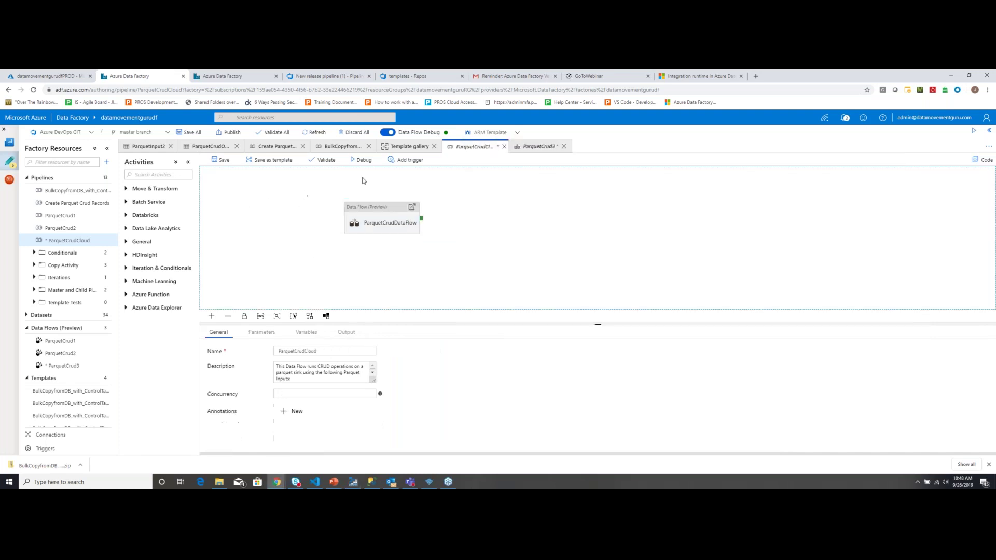
pyautogui.click(279, 147)
pyautogui.moveTo(483, 246); pyautogui.dragTo(284, 230)
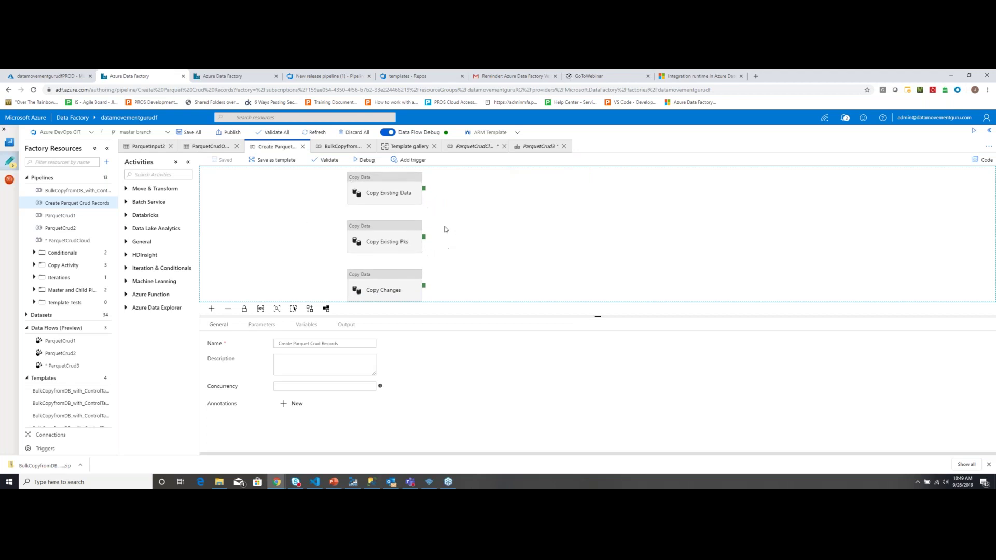
pyautogui.click(411, 160)
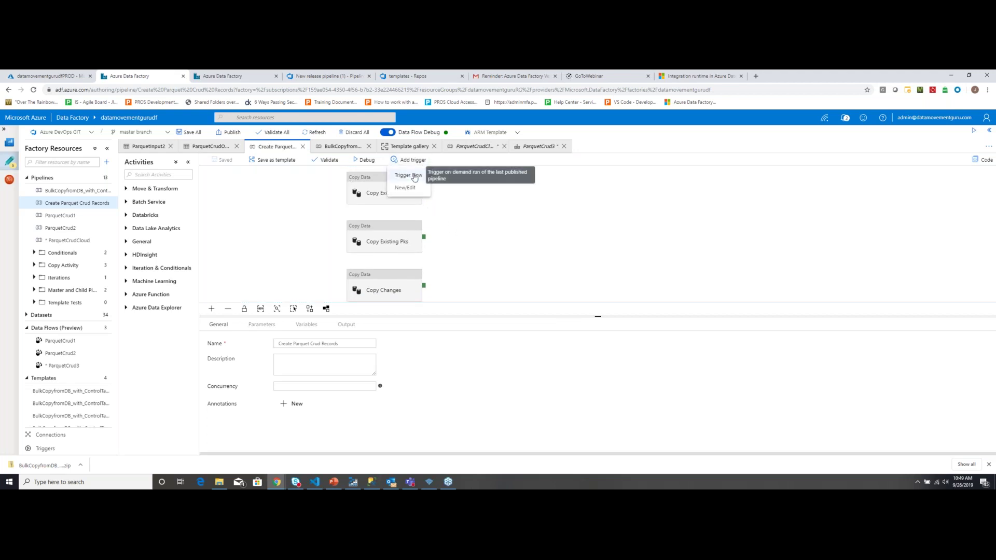
pyautogui.click(414, 177)
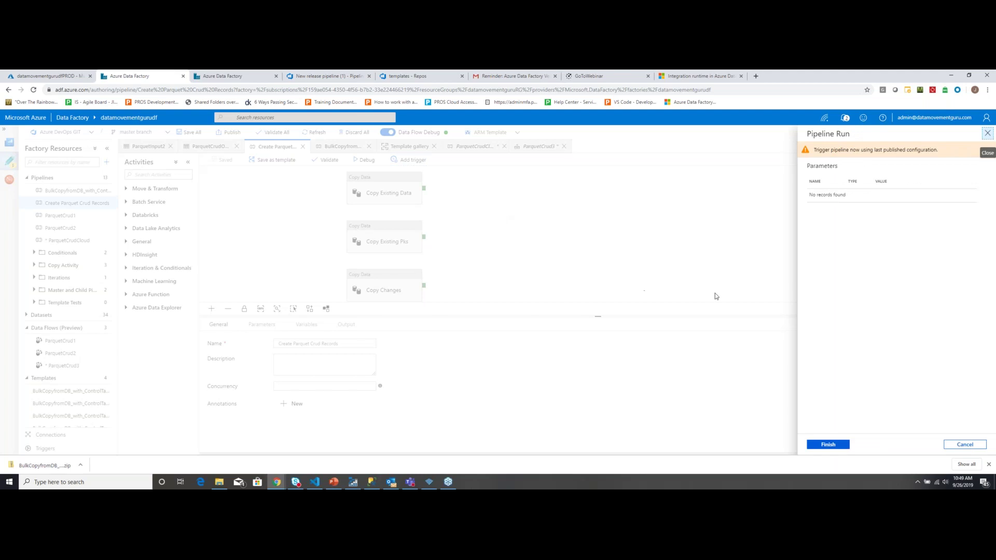
pyautogui.click(829, 444)
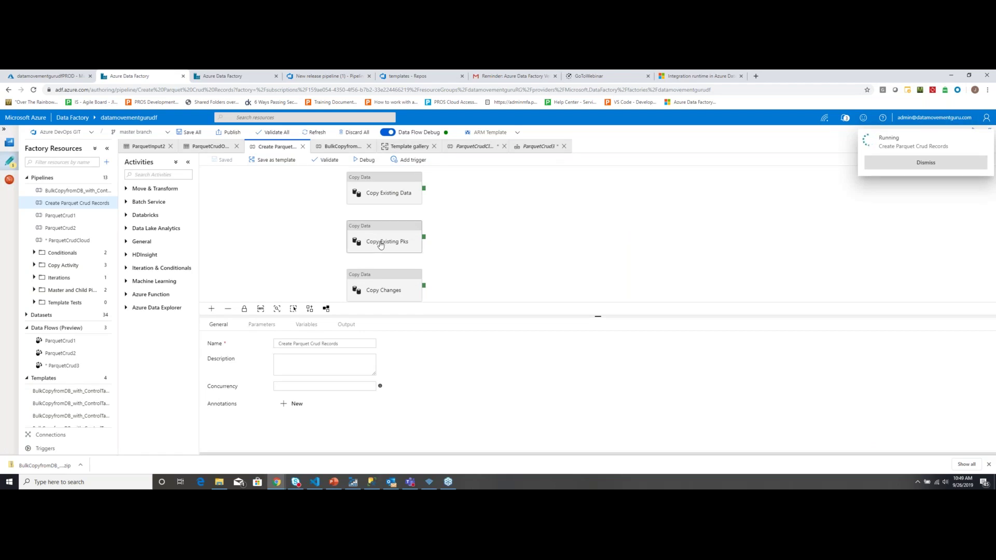
# - Examine the source dataset AzureSqlTable5 of the Copy Existing Data activity, including its connection, and close the dataset
pyautogui.click(386, 190)
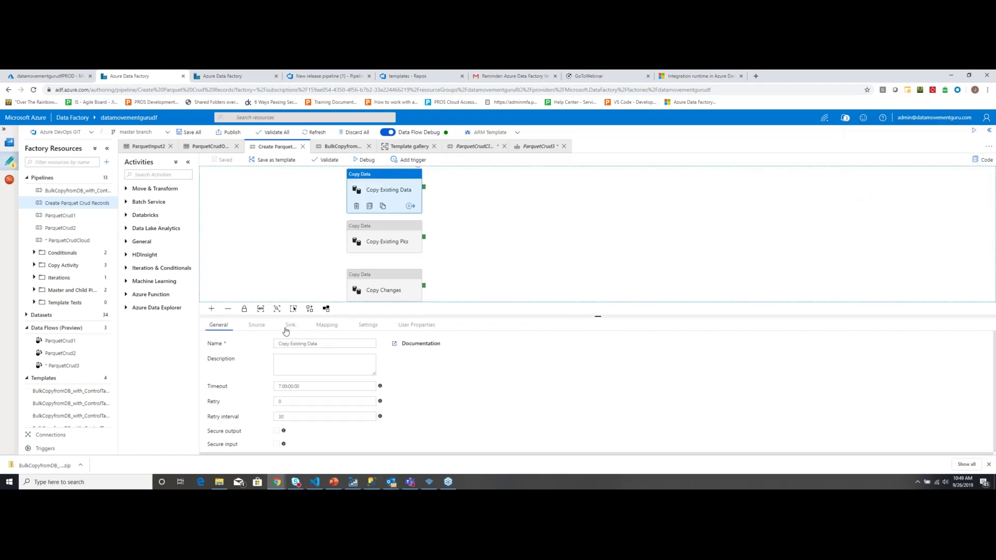
pyautogui.click(256, 324)
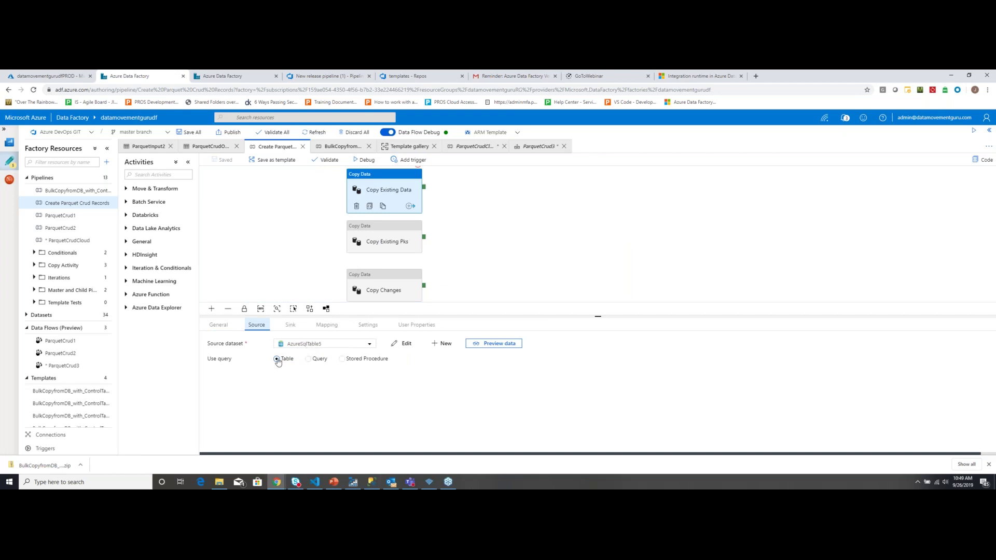
pyautogui.click(404, 344)
pyautogui.click(181, 274)
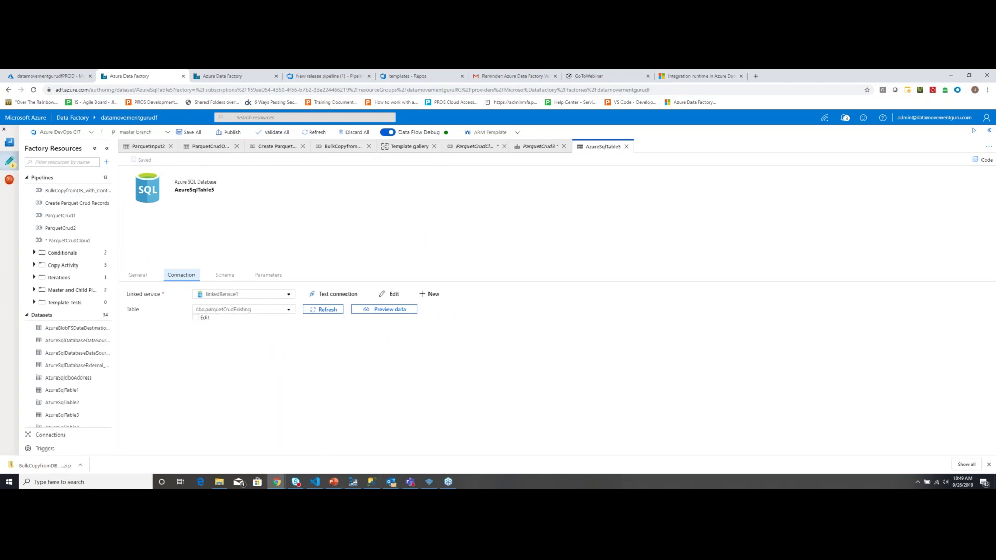
pyautogui.click(625, 146)
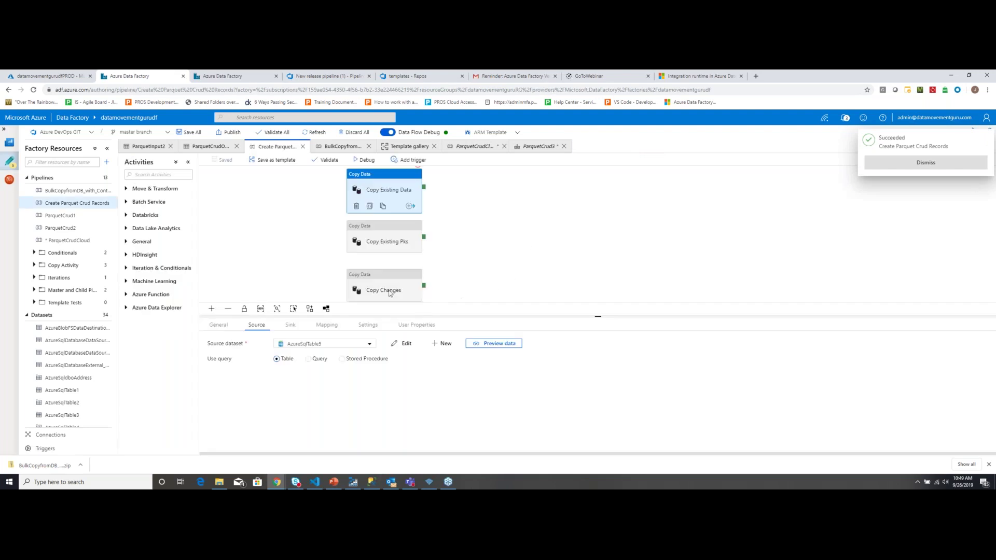
# - Look through the Copy Existing Pks, Copy Changes and Copy Existing Data activities in the Create Parquet Crud Records pipeline
pyautogui.click(384, 240)
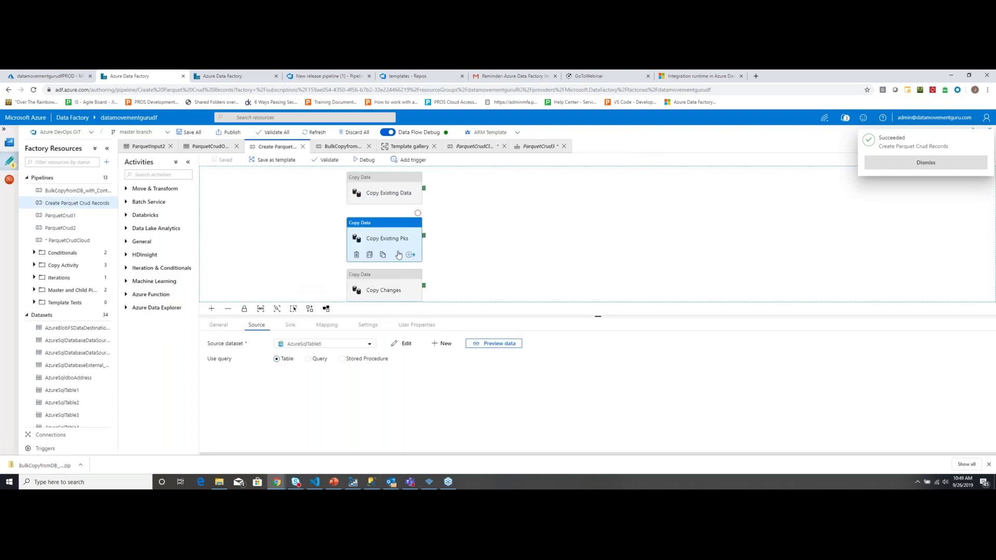
pyautogui.click(386, 274)
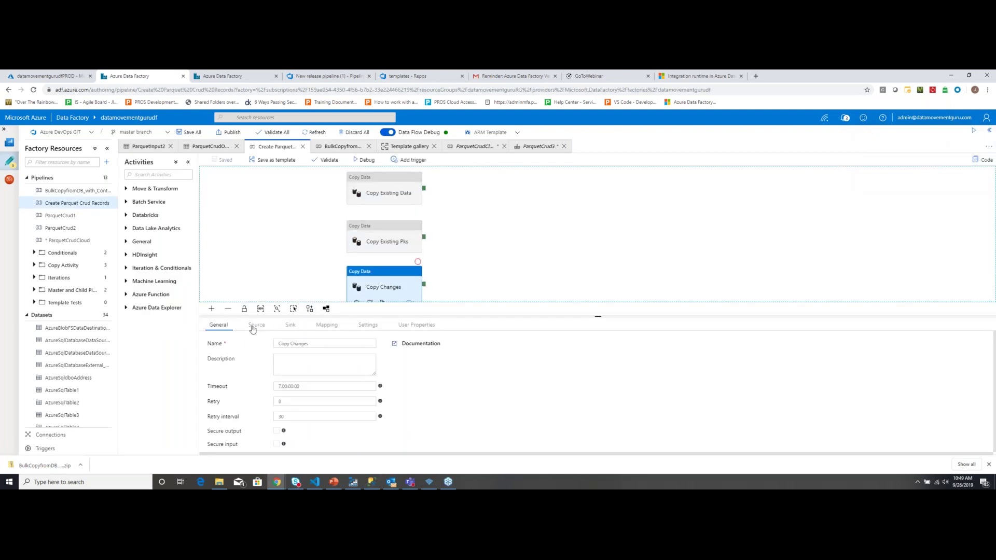
pyautogui.click(377, 195)
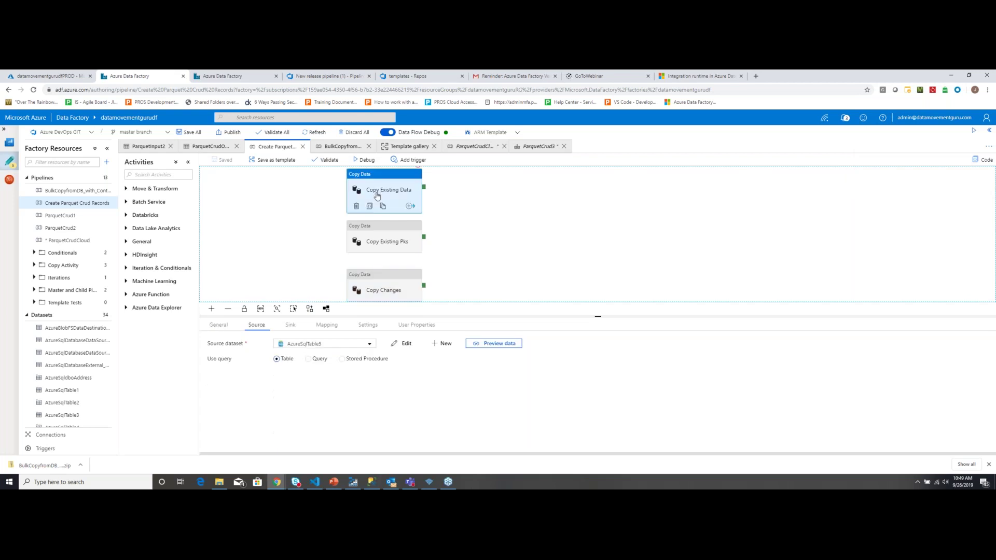
pyautogui.click(383, 240)
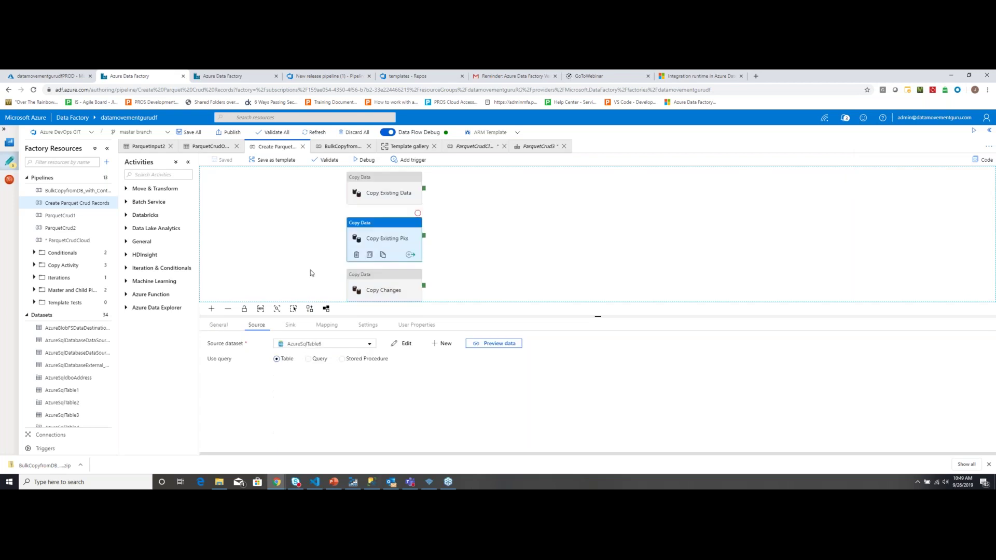
pyautogui.click(379, 289)
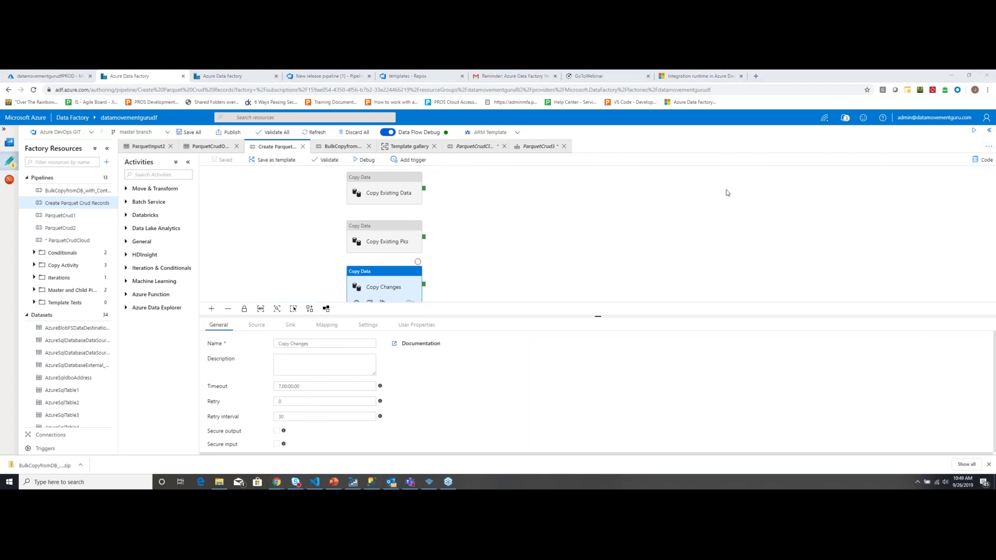
# - Clear all notifications and close the notification list
pyautogui.click(844, 117)
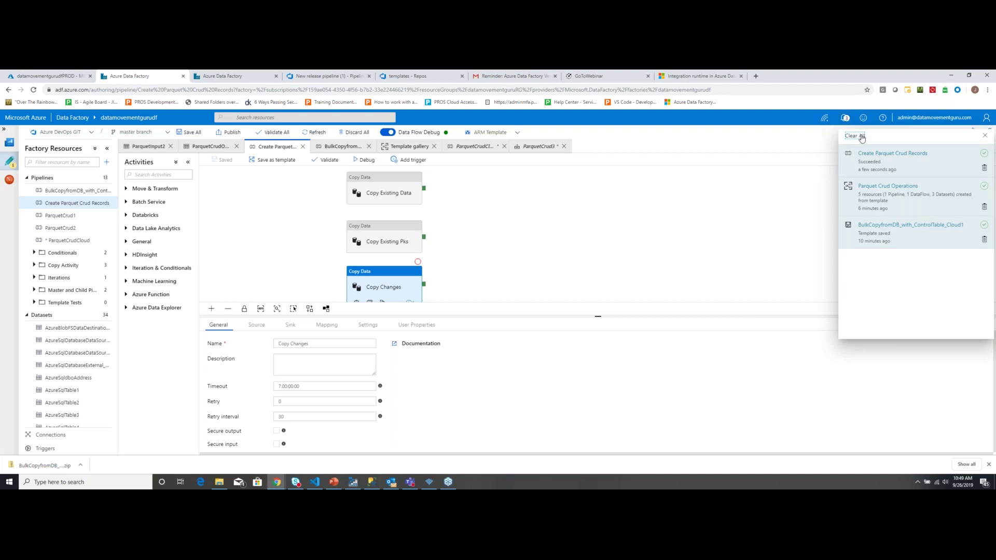
pyautogui.click(861, 137)
pyautogui.click(984, 135)
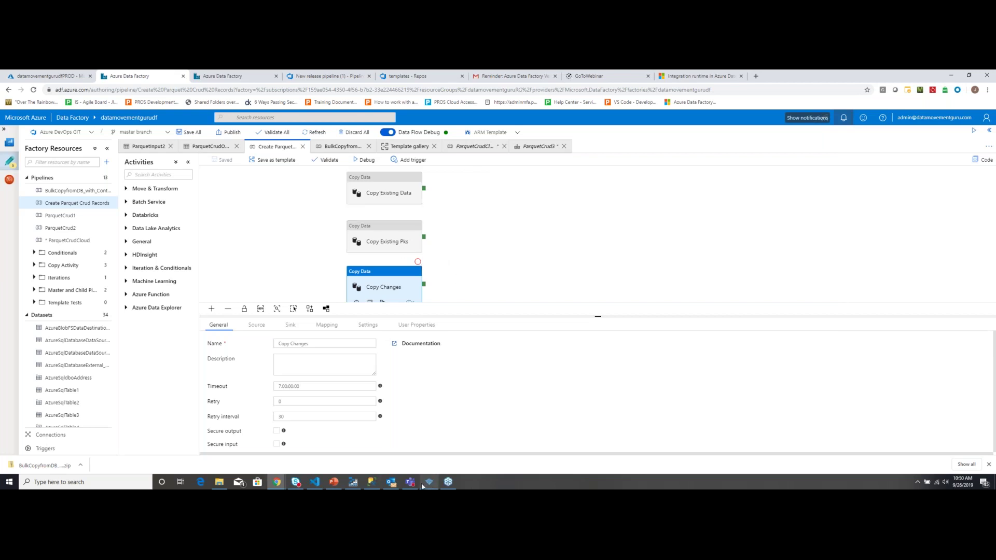
# - Switch to Azure Storage Explorer, refresh the sample-data container, and browse parquetCrud's input folder down to the pk files
pyautogui.click(353, 482)
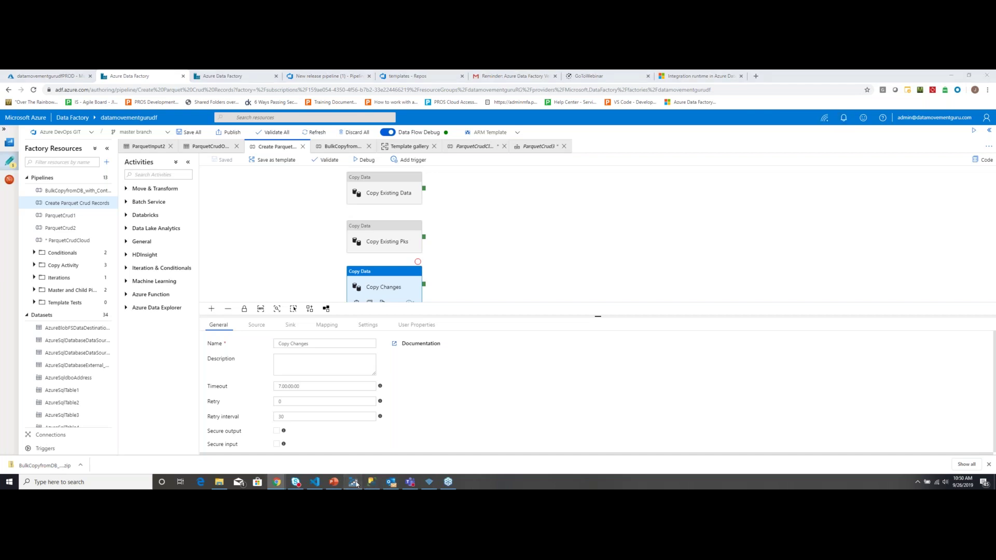
pyautogui.click(818, 197)
pyautogui.click(643, 232)
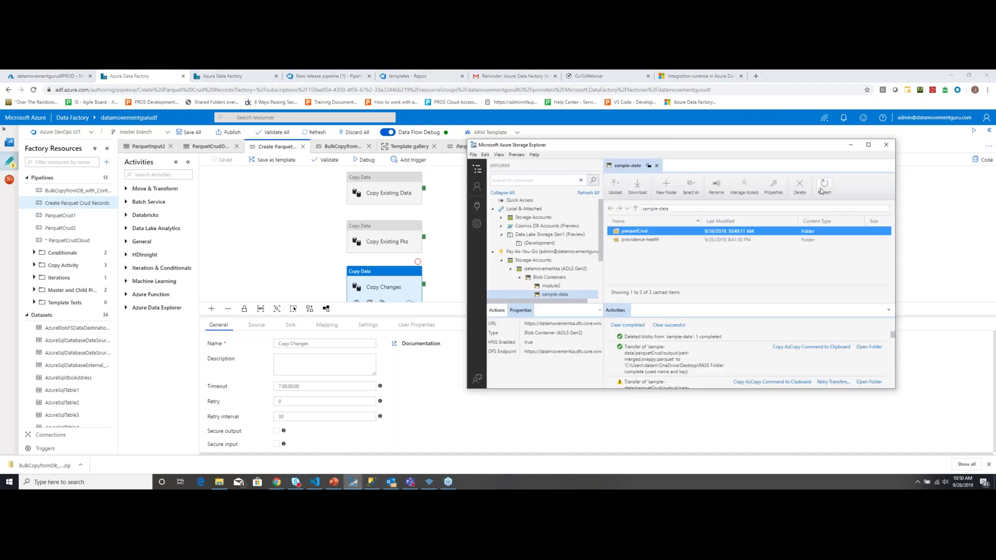
pyautogui.doubleClick(657, 233)
pyautogui.doubleClick(657, 234)
pyautogui.doubleClick(657, 233)
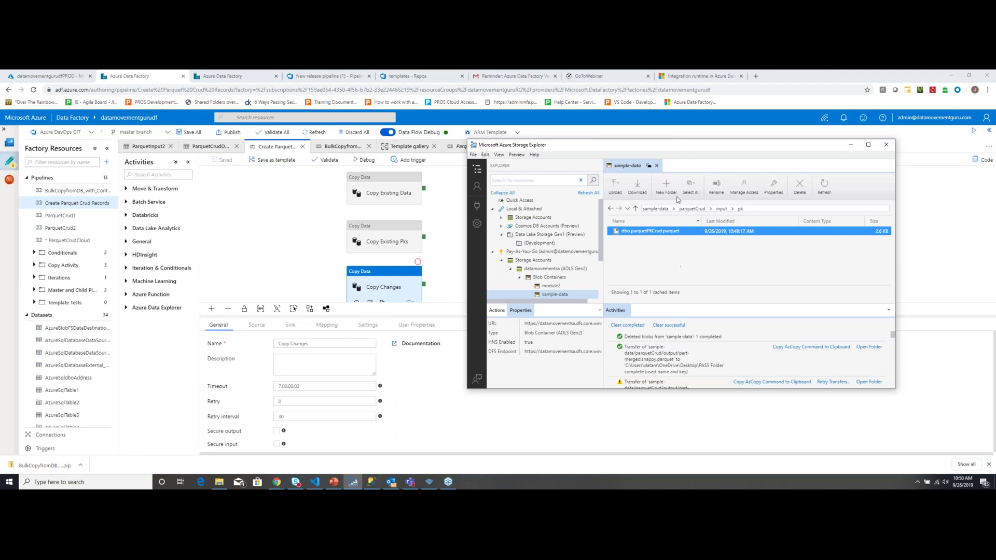
pyautogui.click(719, 209)
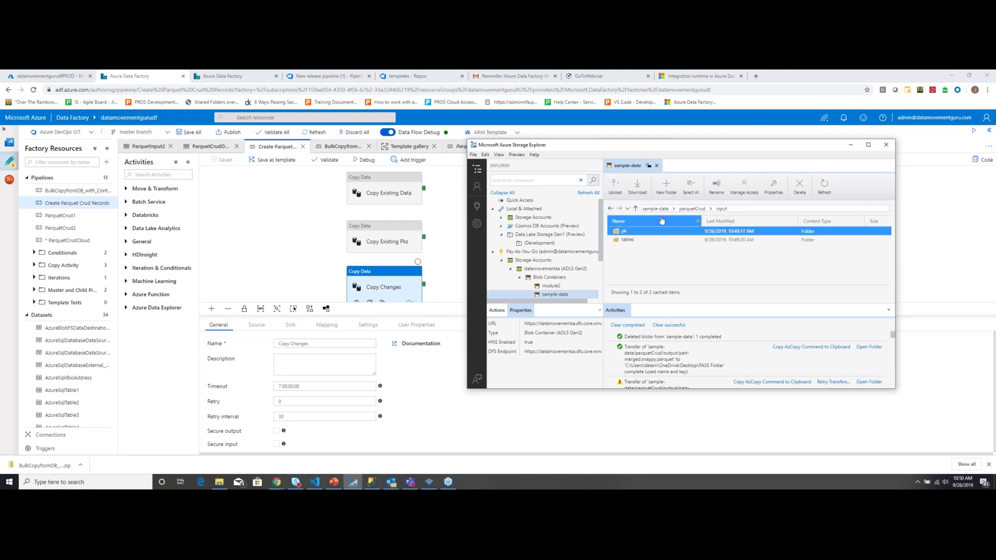
pyautogui.moveTo(609, 146); pyautogui.dragTo(565, 228)
# - Return to Azure Data Factory, open the ParquetCrud3 data flow, and inspect the PKTable source's options and projection
pyautogui.click(564, 230)
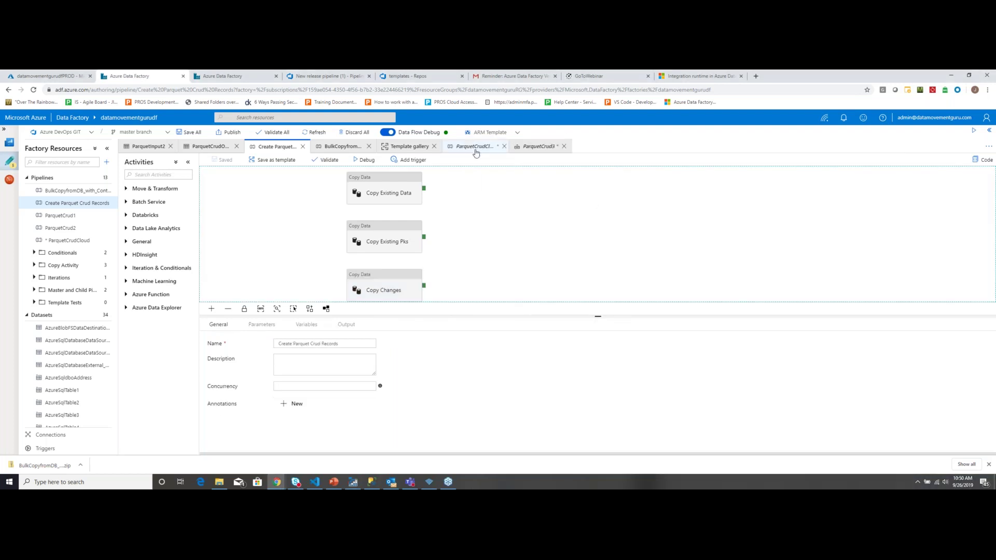
pyautogui.click(475, 148)
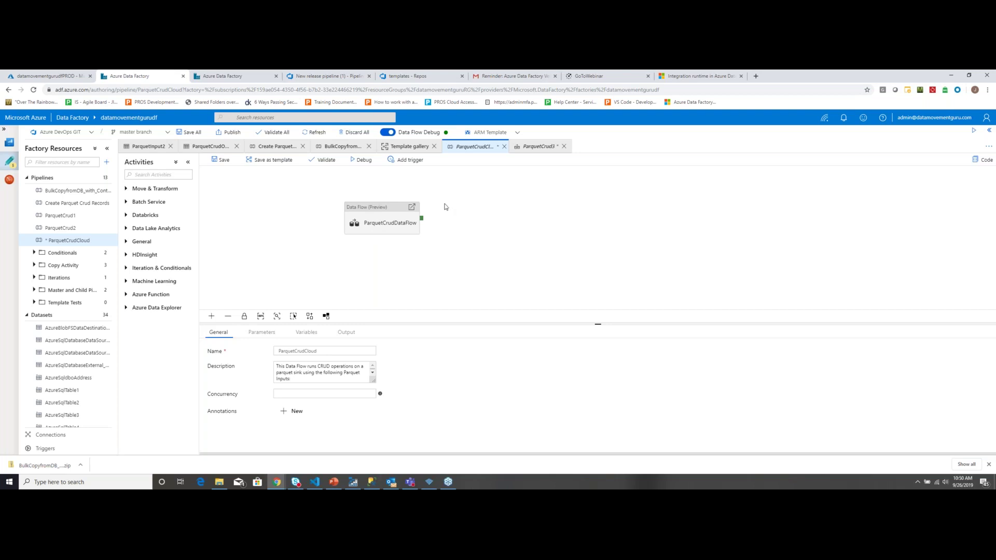
pyautogui.click(538, 151)
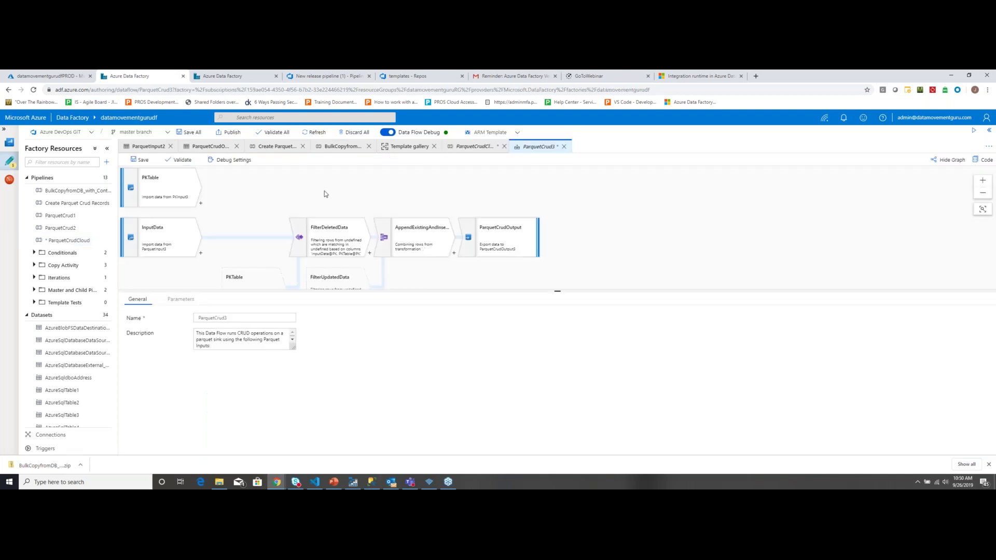
pyautogui.click(148, 192)
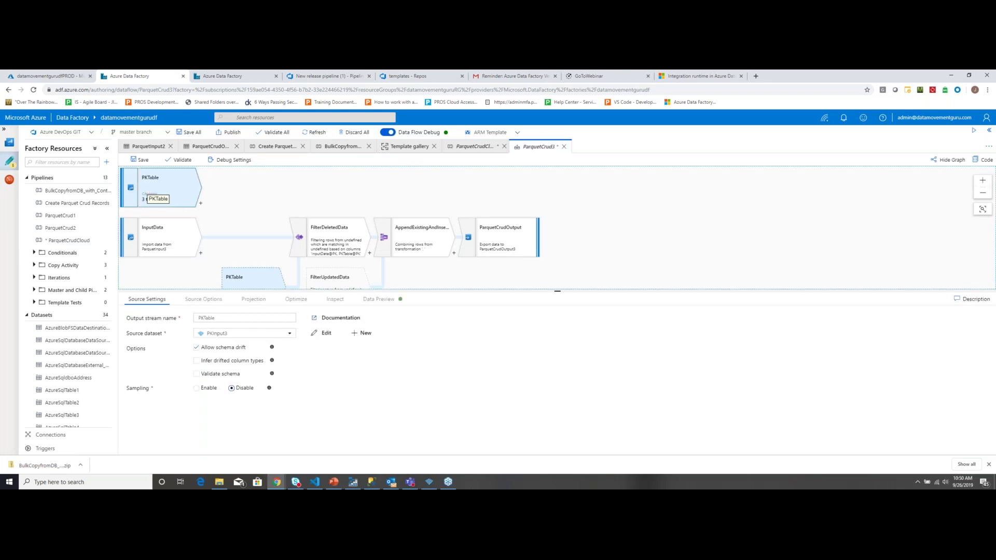
pyautogui.click(210, 304)
pyautogui.click(250, 305)
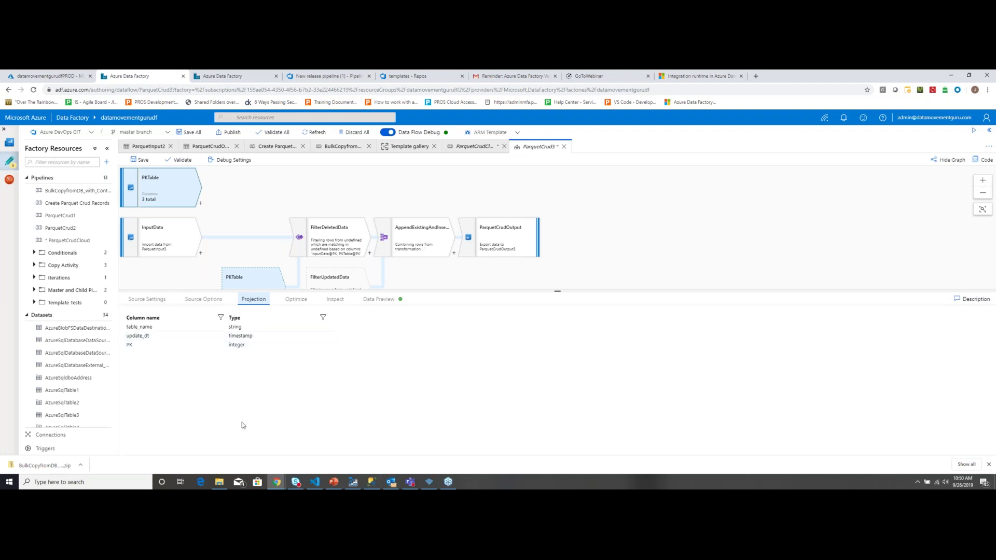
# - Switch to SQL Server Management Studio and compare the primary key rows with the address rows in the query results
pyautogui.click(370, 482)
pyautogui.moveTo(494, 336); pyautogui.dragTo(341, 101)
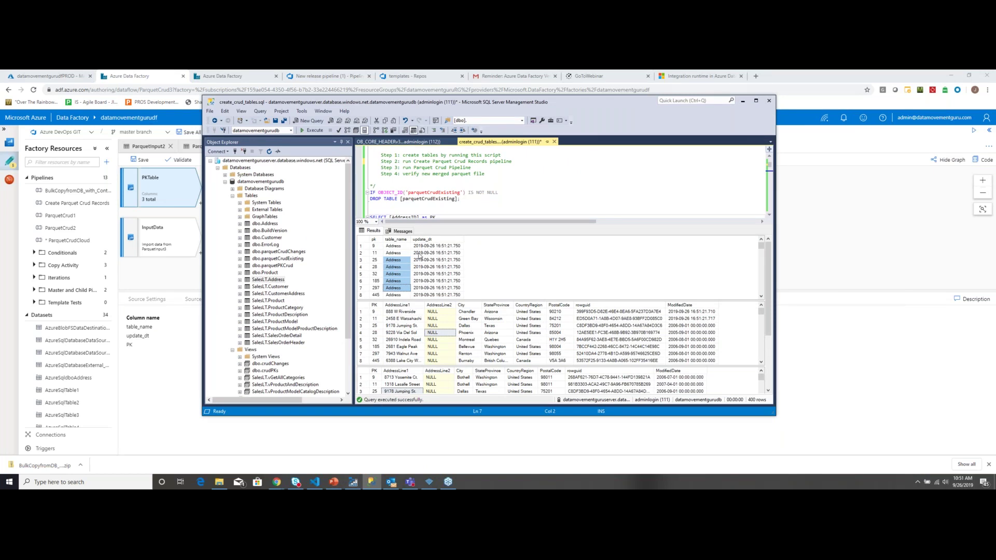
pyautogui.click(362, 312)
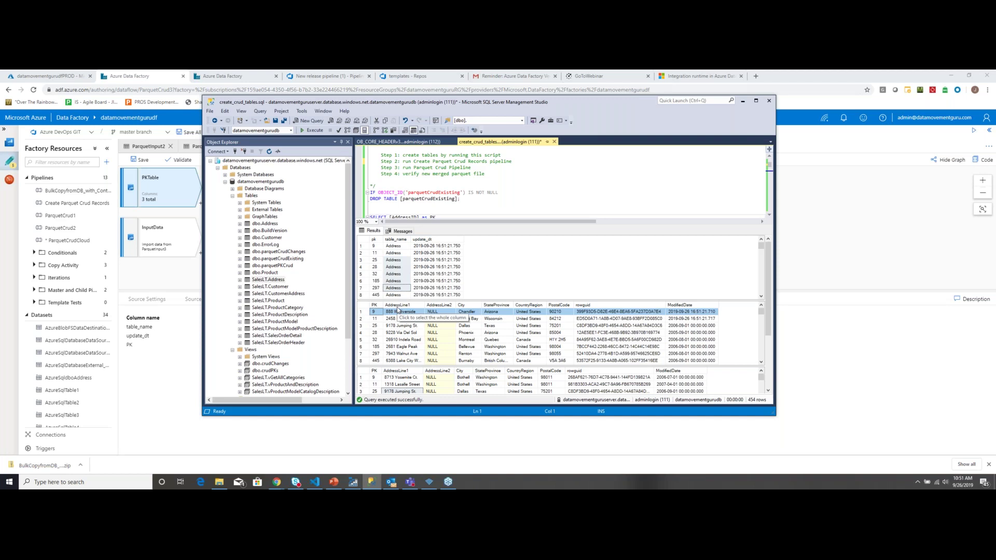
# - Return to the ParquetCrud3 data flow in Azure Data Factory and inspect the InputData source's options and projection
pyautogui.click(164, 264)
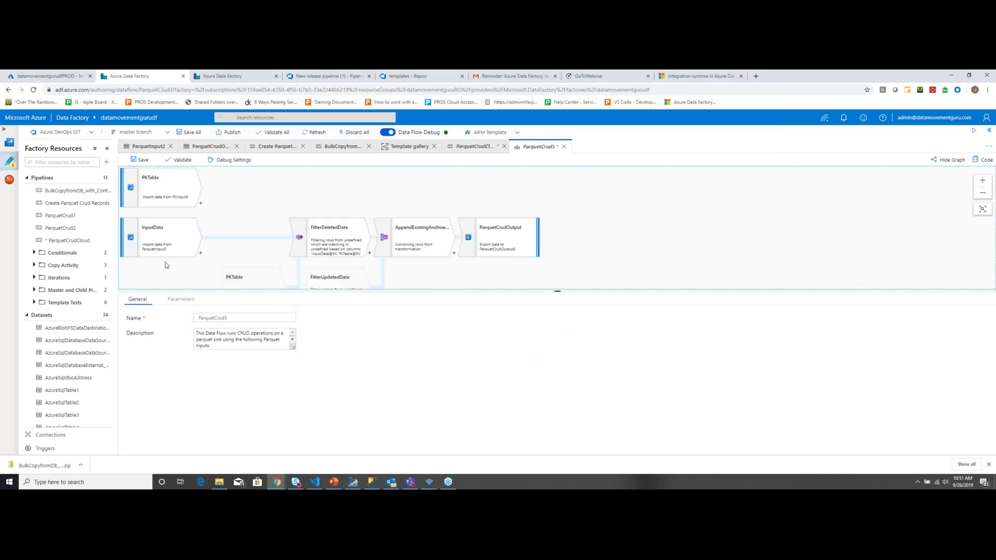
pyautogui.click(153, 236)
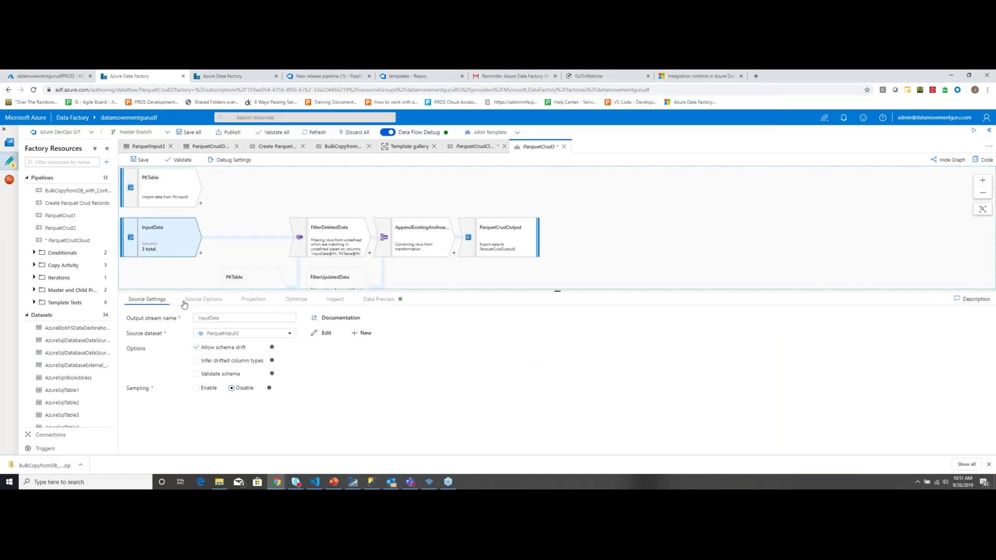
pyautogui.click(195, 301)
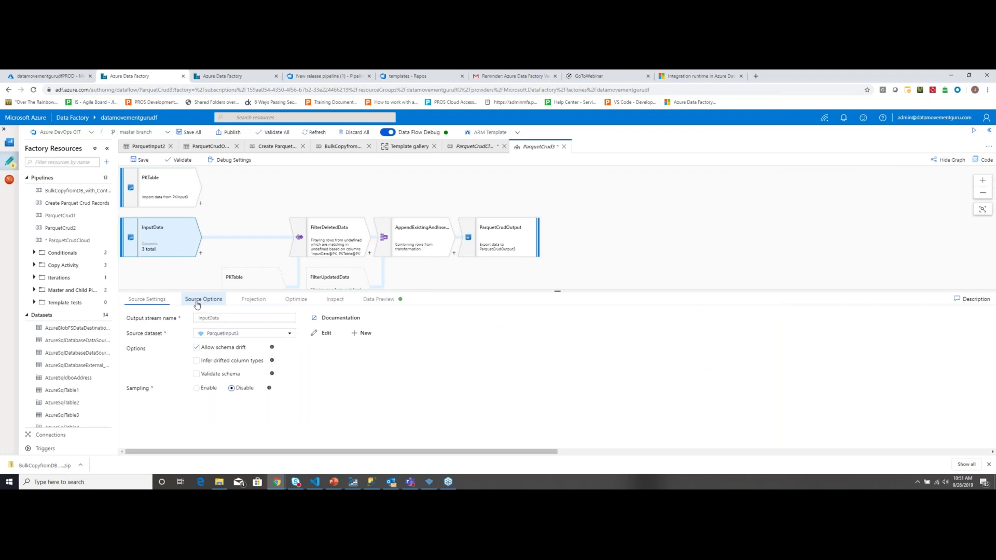
pyautogui.click(264, 301)
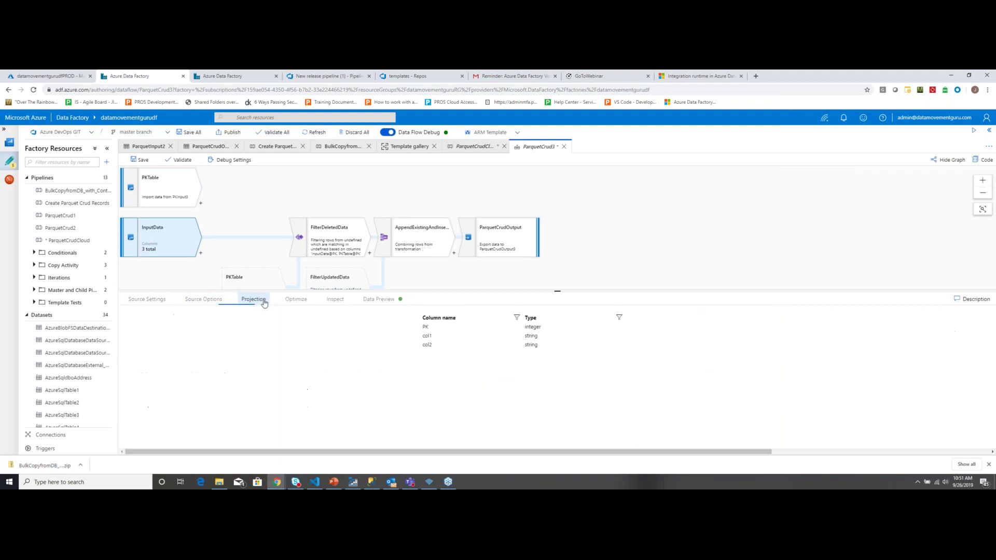
# - Open InputData's source dataset ParquetInput3 and review its connection and schema
pyautogui.click(164, 301)
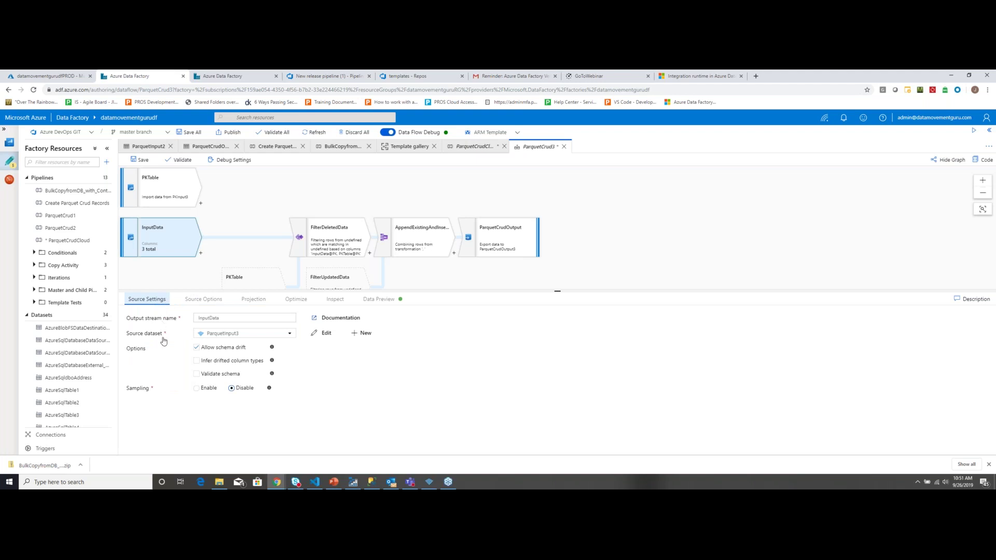
pyautogui.click(325, 333)
pyautogui.click(190, 275)
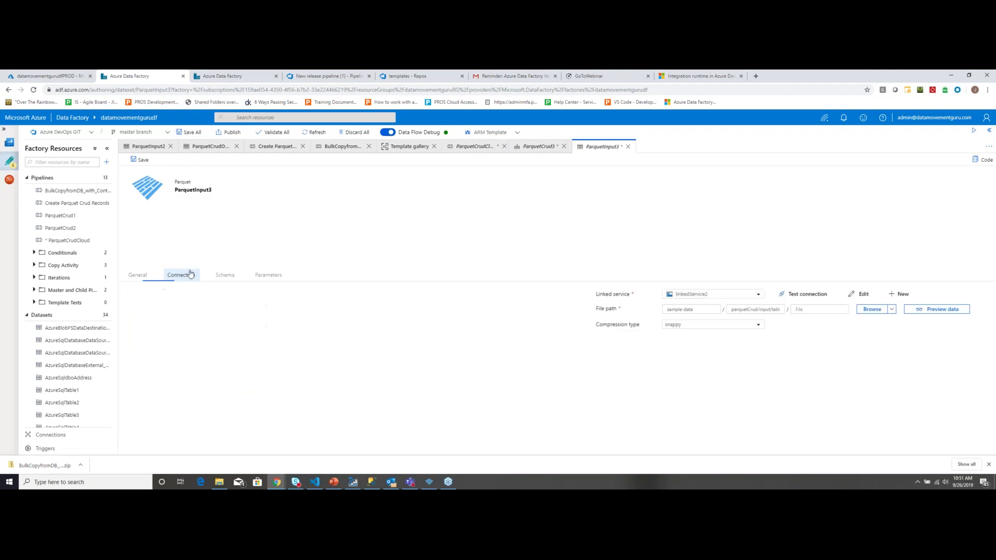
pyautogui.click(225, 276)
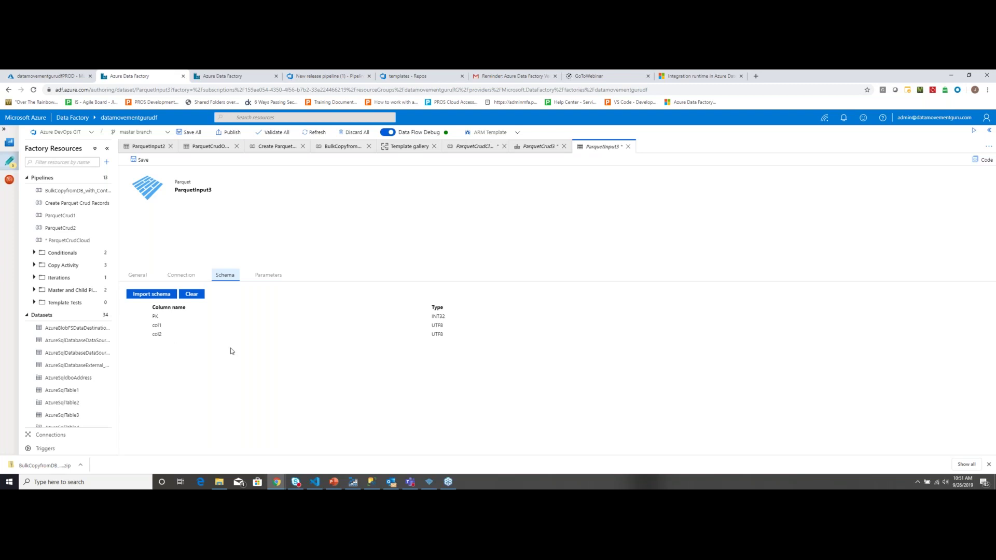
# - Import the ParquetInput3 dataset's schema from its connection/store
pyautogui.click(151, 294)
pyautogui.click(150, 322)
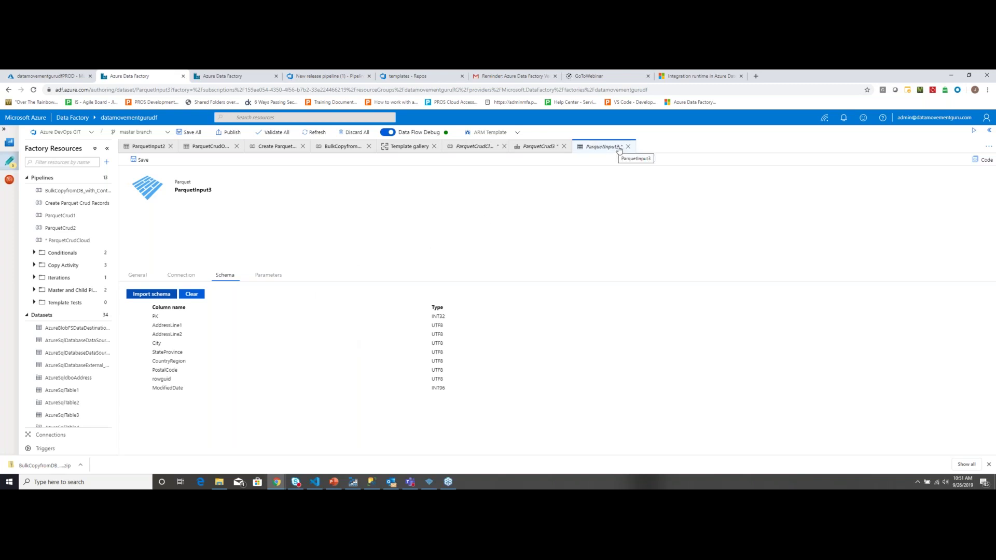
# - Return to the ParquetCrud3 data flow and inspect the ExistingData source's projection and source settings
pyautogui.click(538, 146)
pyautogui.scroll(-3, 147, 244)
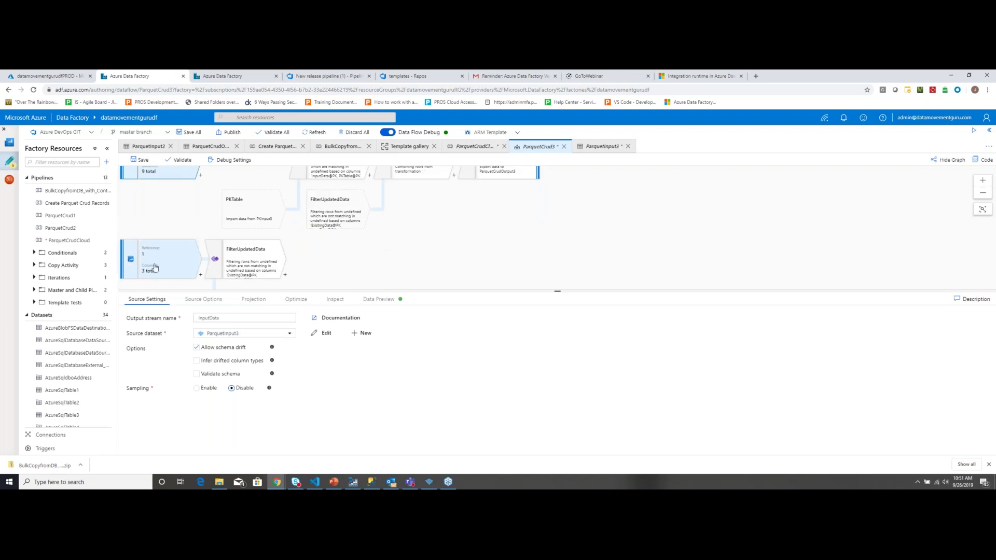
pyautogui.click(154, 267)
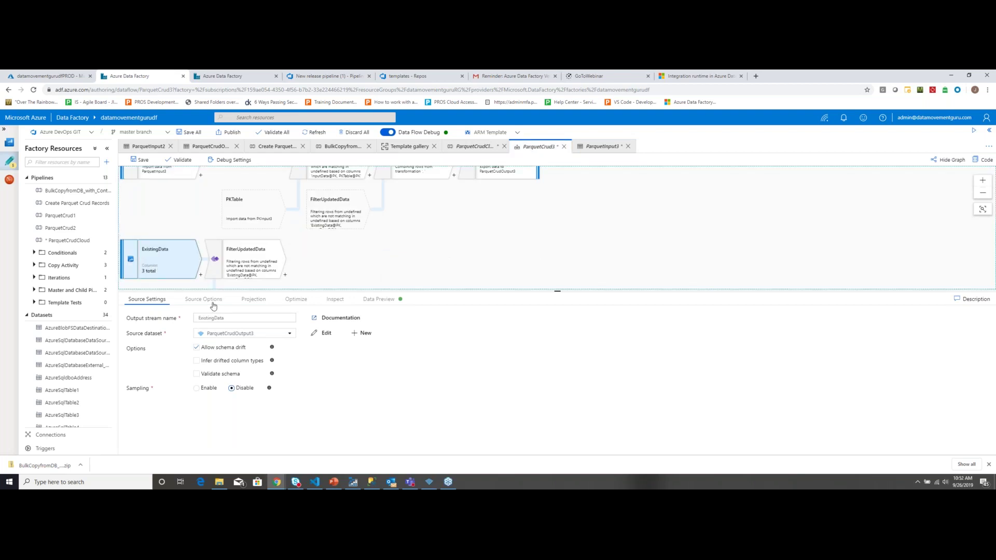
pyautogui.click(255, 300)
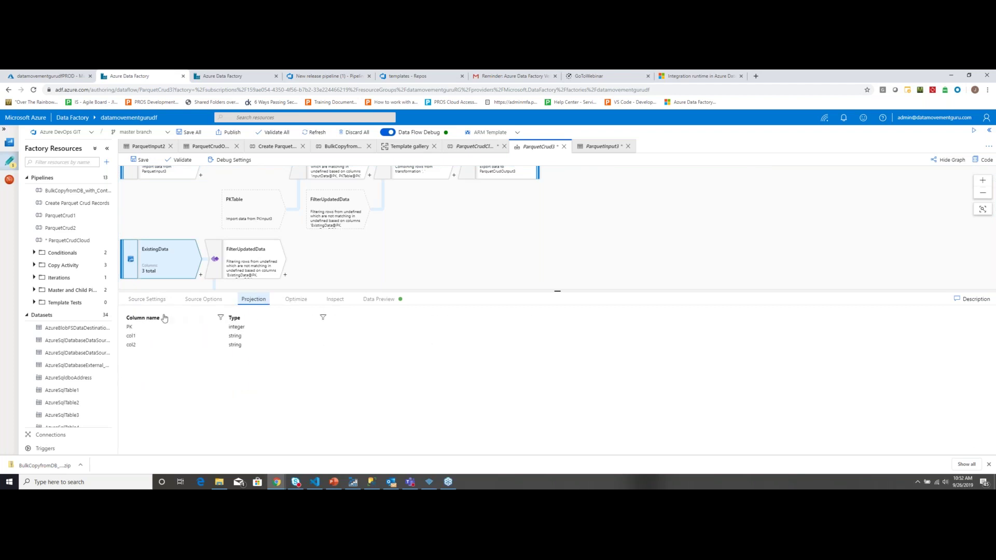
pyautogui.click(295, 300)
pyautogui.click(256, 302)
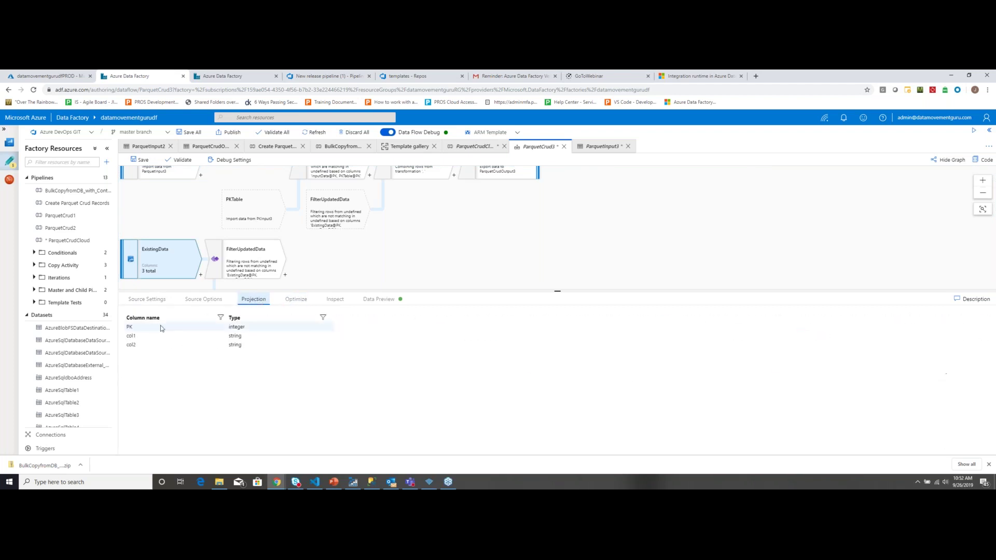
pyautogui.click(213, 299)
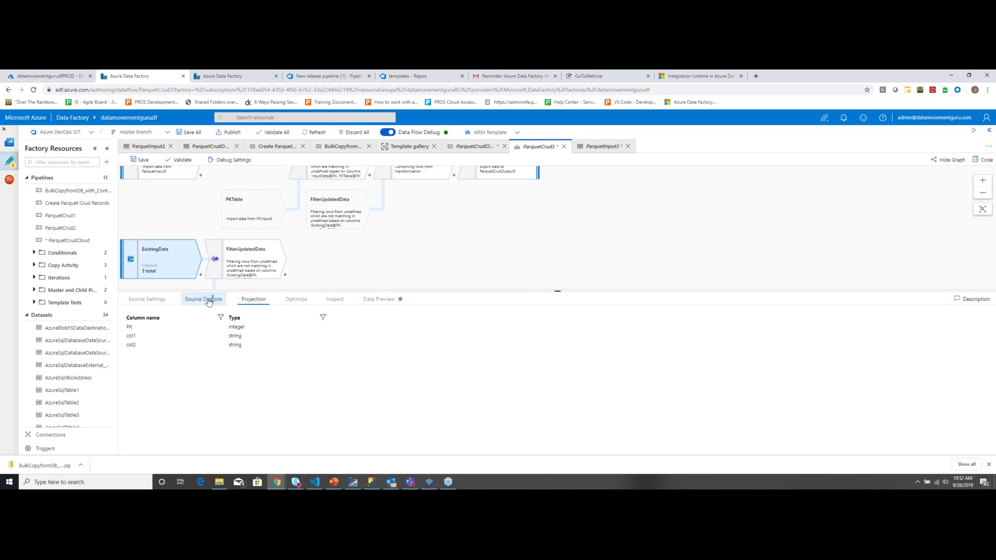
pyautogui.click(147, 300)
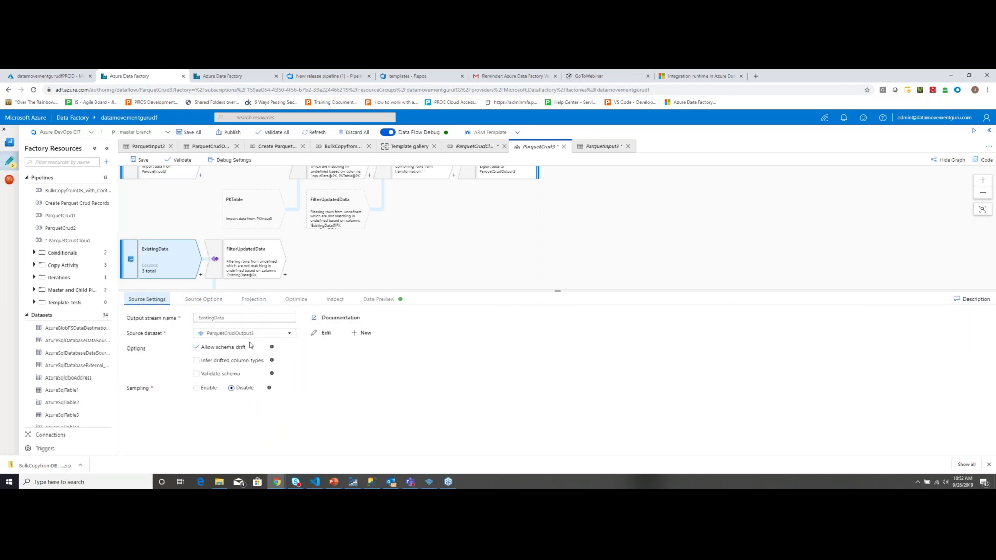
# - Open ExistingData's source dataset ParquetCrudOutput3 and import its schema from the connection/store
pyautogui.click(319, 333)
pyautogui.click(182, 276)
pyautogui.click(224, 276)
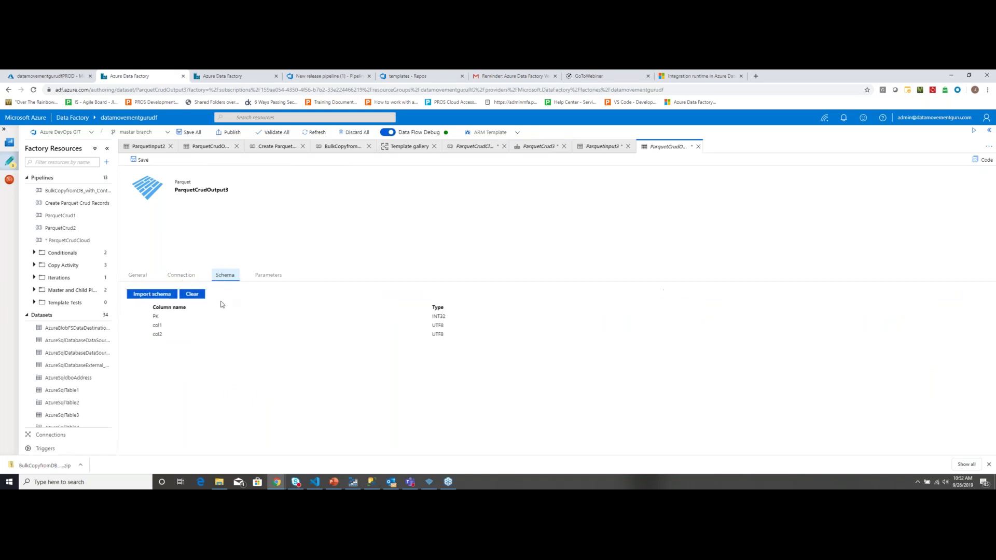
pyautogui.click(158, 295)
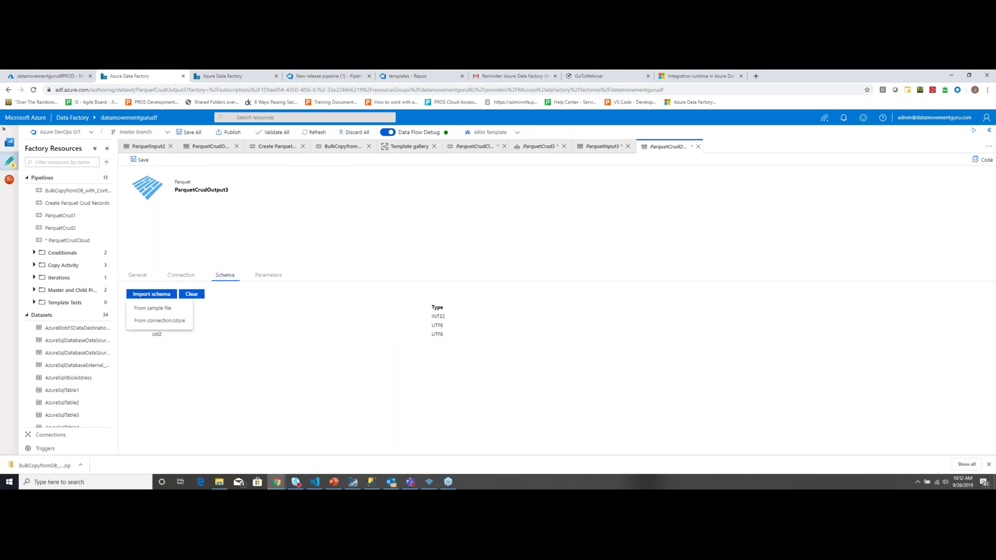
pyautogui.click(159, 320)
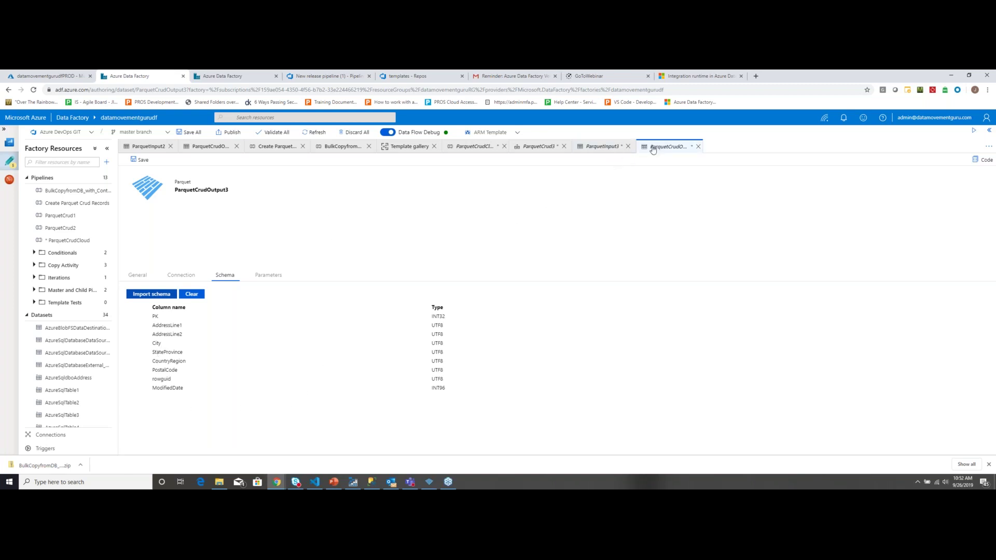
# - Inspect the ParquetCrudOutput sink in ParquetCrud3, check its dataset's schema, and return to the data flow
pyautogui.click(538, 147)
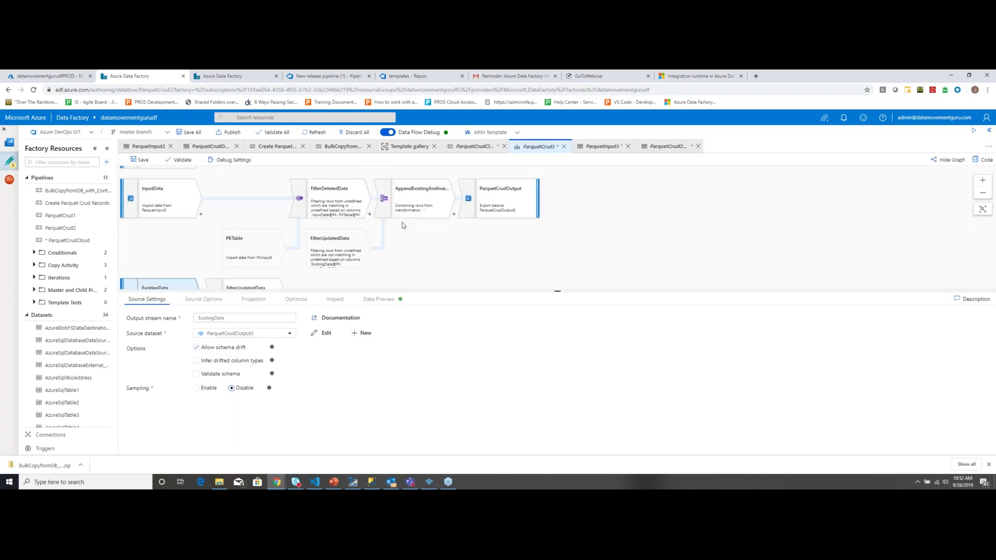
pyautogui.moveTo(475, 196)
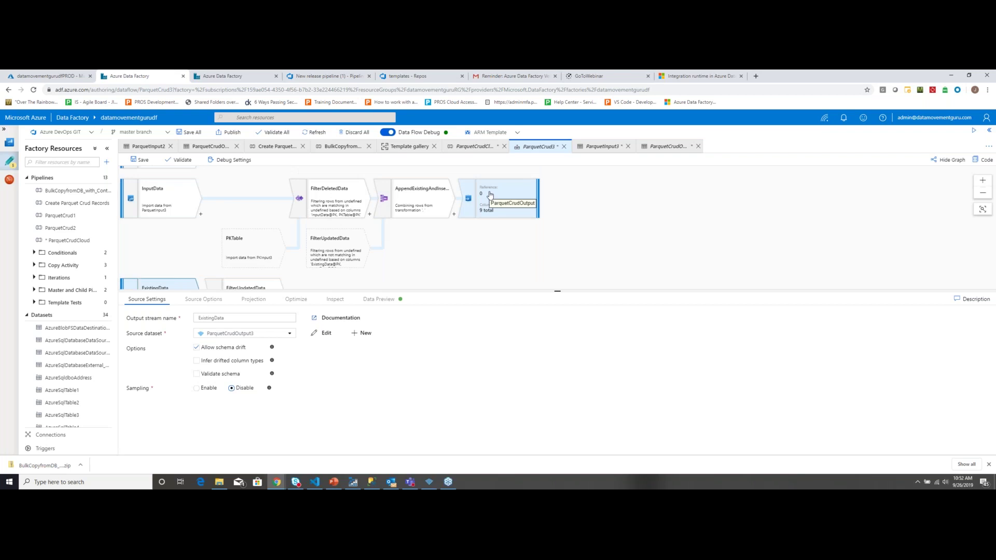
pyautogui.click(497, 198)
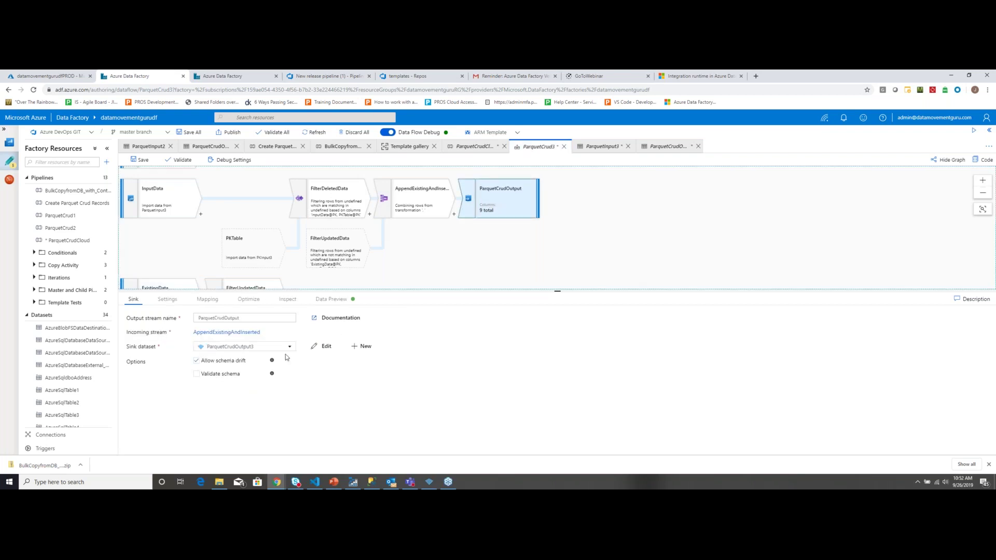
pyautogui.click(320, 346)
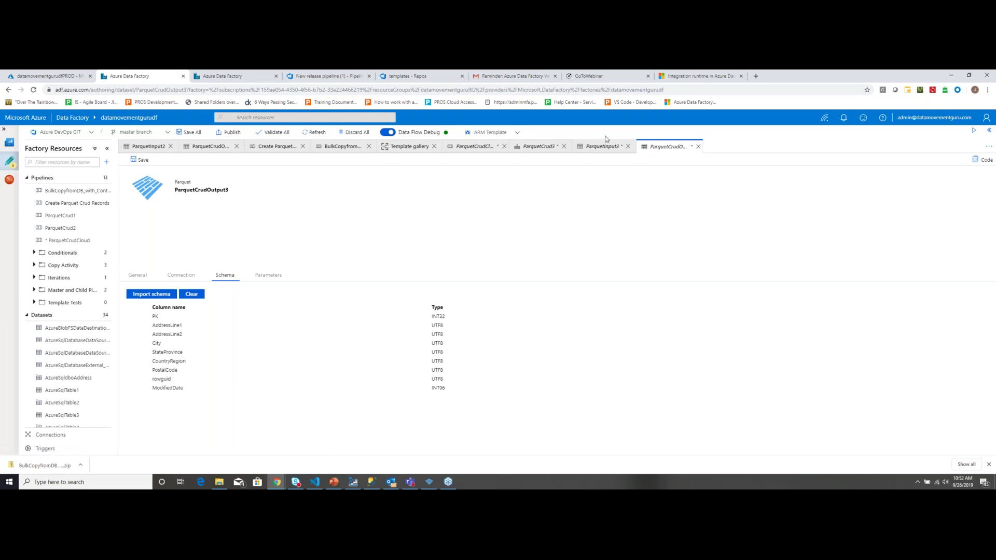
pyautogui.click(589, 149)
pyautogui.click(541, 147)
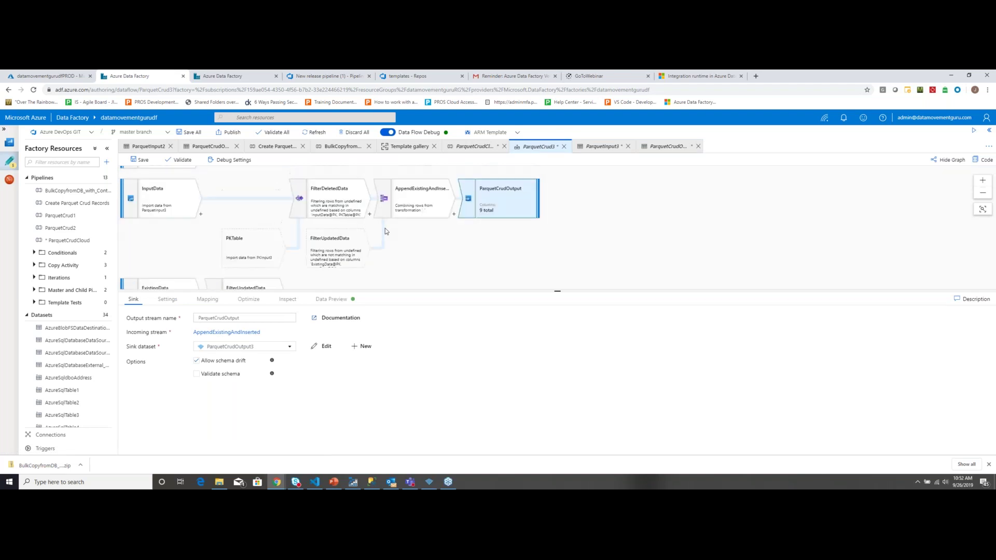
# - Save all resources and publish the pending pipeline, dataset and data flow changes to the adf_publish branch
pyautogui.click(186, 132)
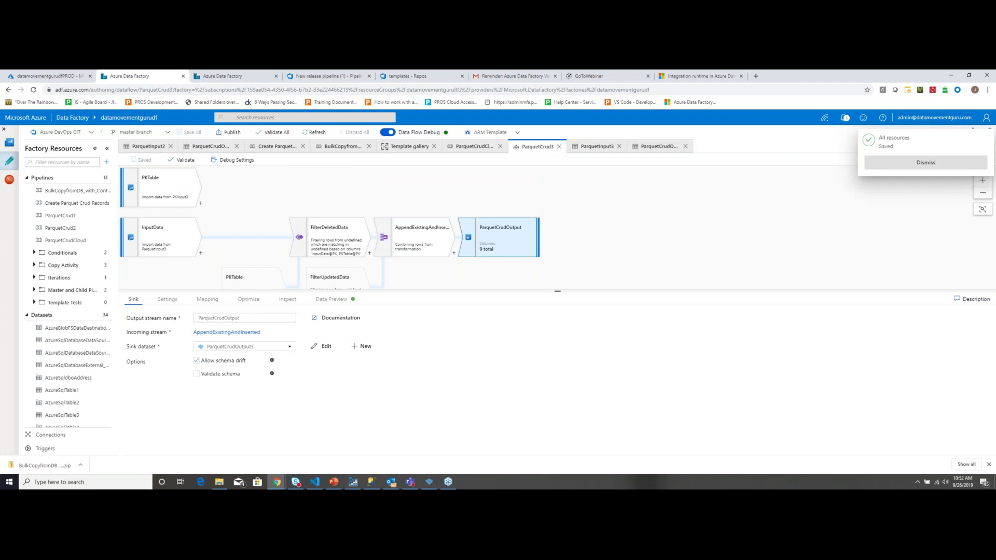
pyautogui.click(230, 133)
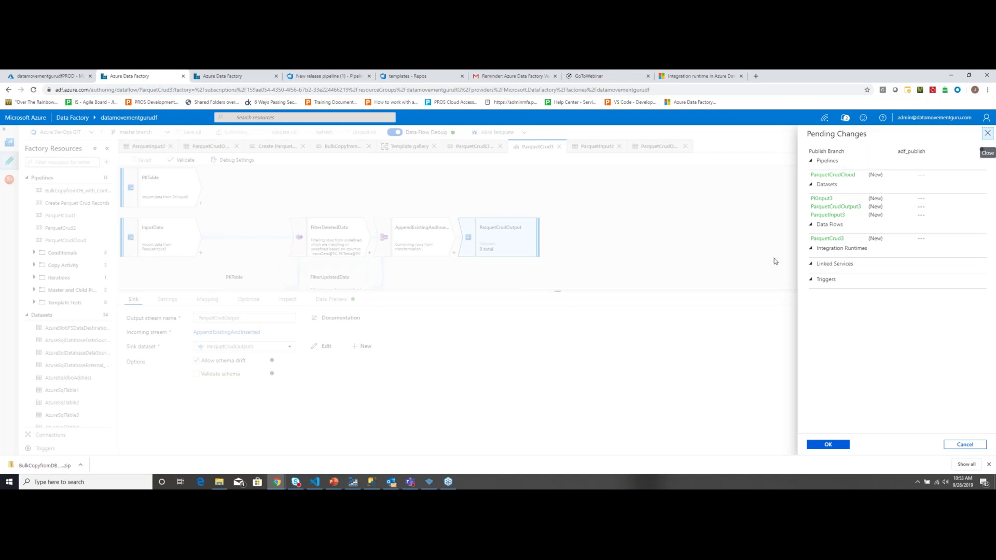
pyautogui.click(838, 445)
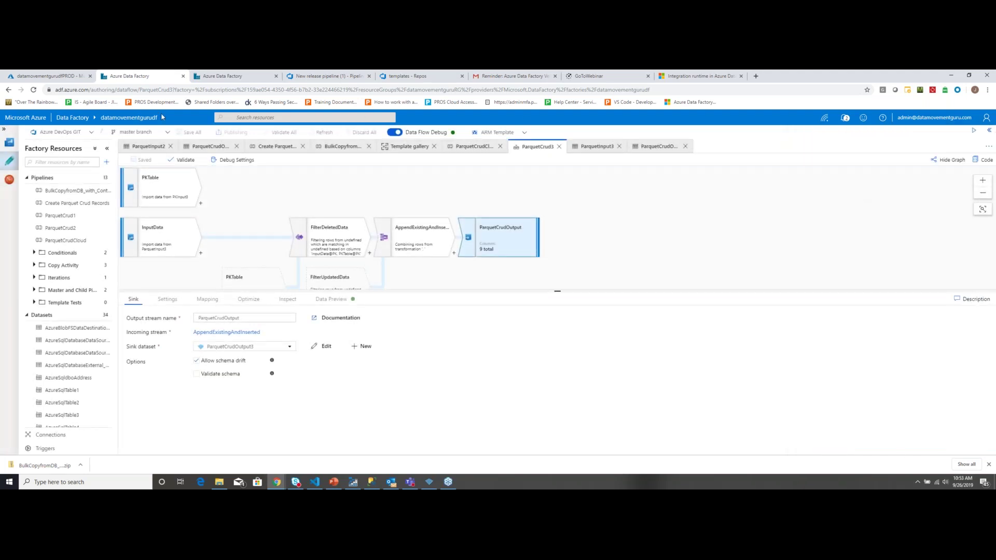
# - Switch the factory to Data Factory mode to view the published resources, and return to Azure DevOps GIT mode
pyautogui.click(91, 133)
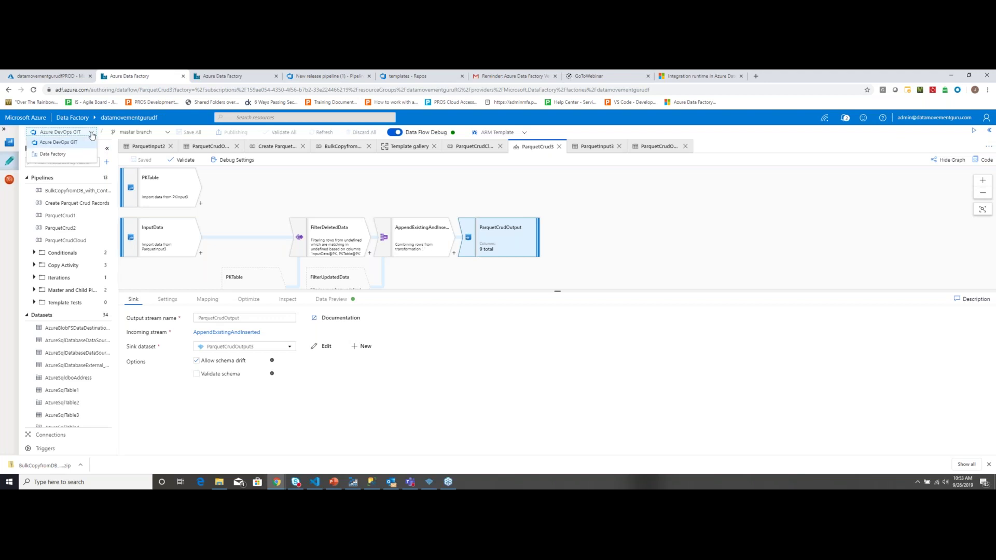
pyautogui.click(62, 154)
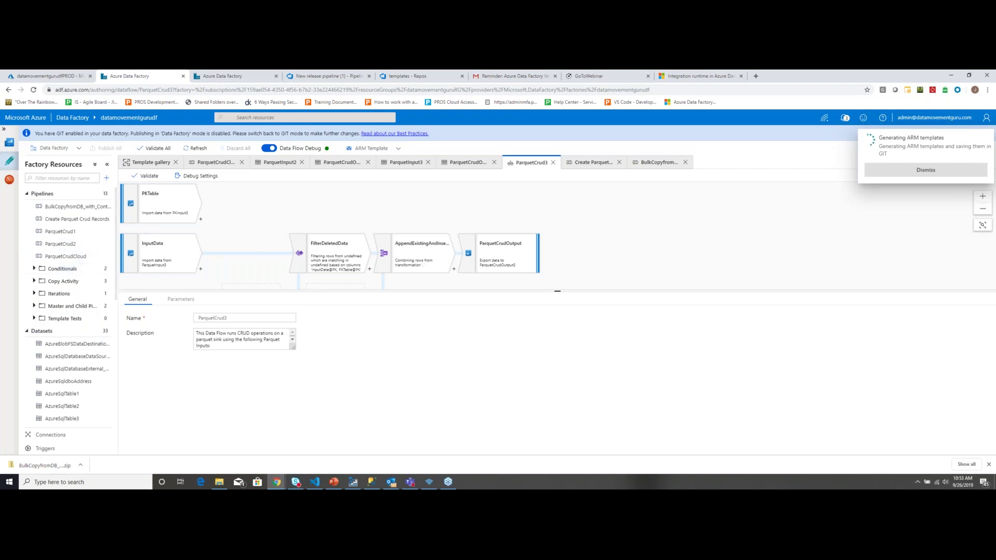
pyautogui.click(75, 148)
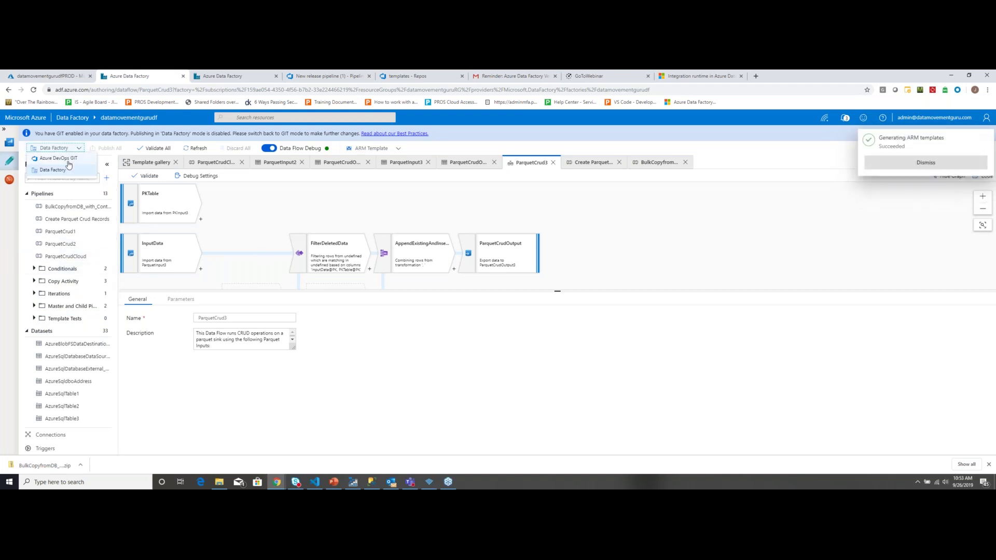
pyautogui.click(63, 158)
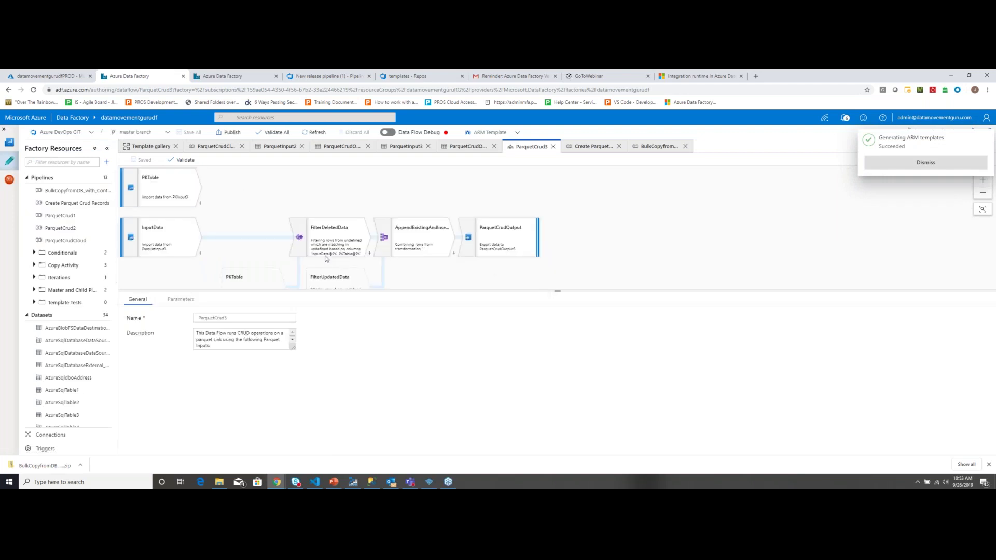
pyautogui.scroll(1, 260, 233)
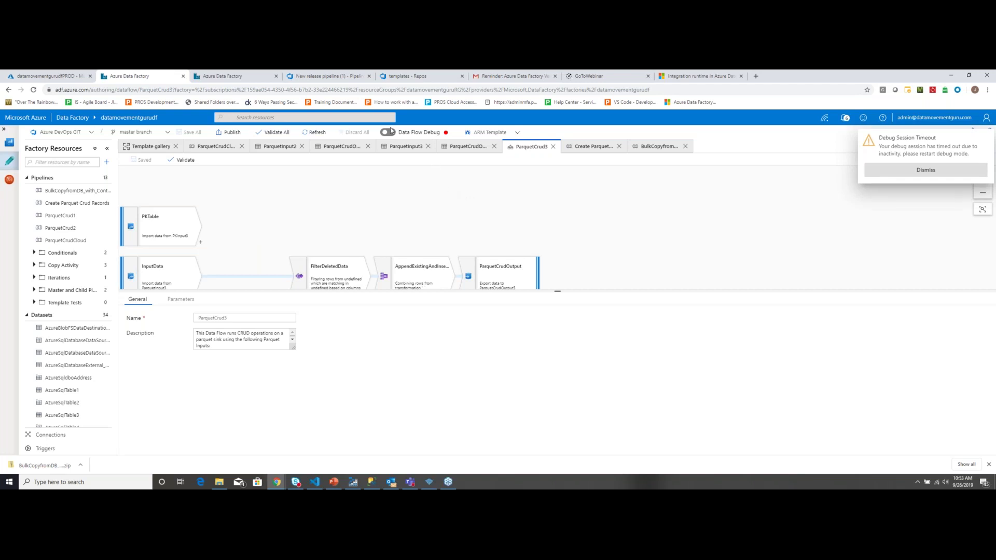
pyautogui.click(922, 171)
pyautogui.click(922, 171)
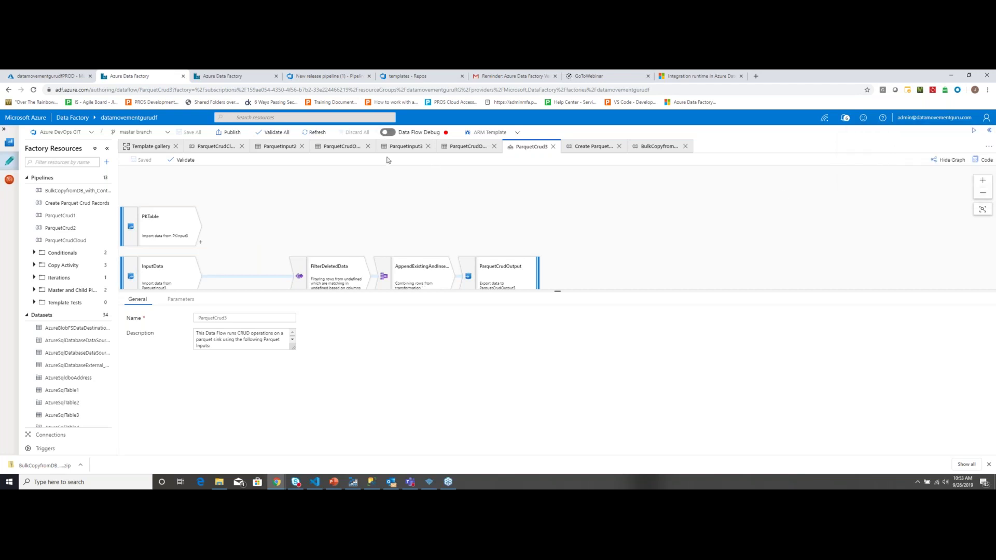
pyautogui.click(387, 132)
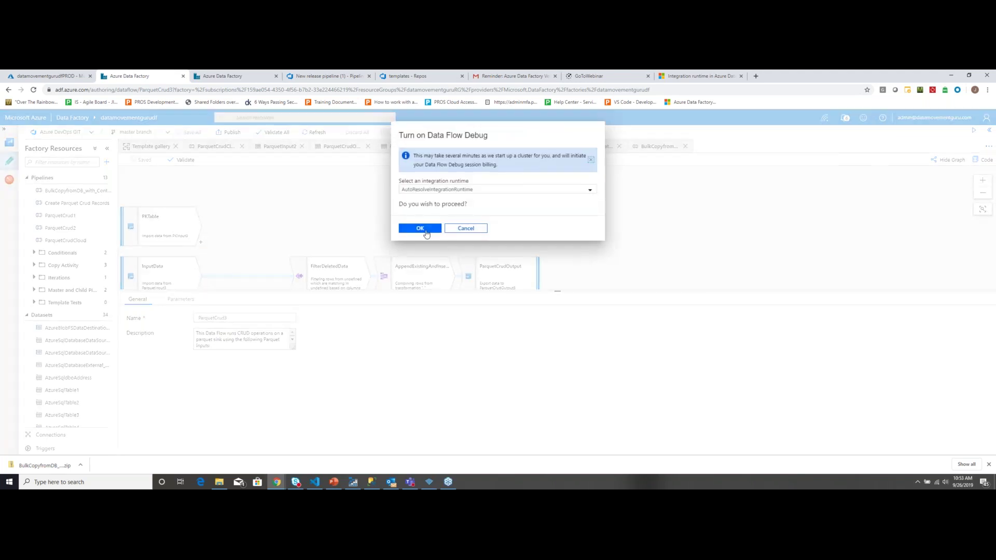
pyautogui.click(465, 228)
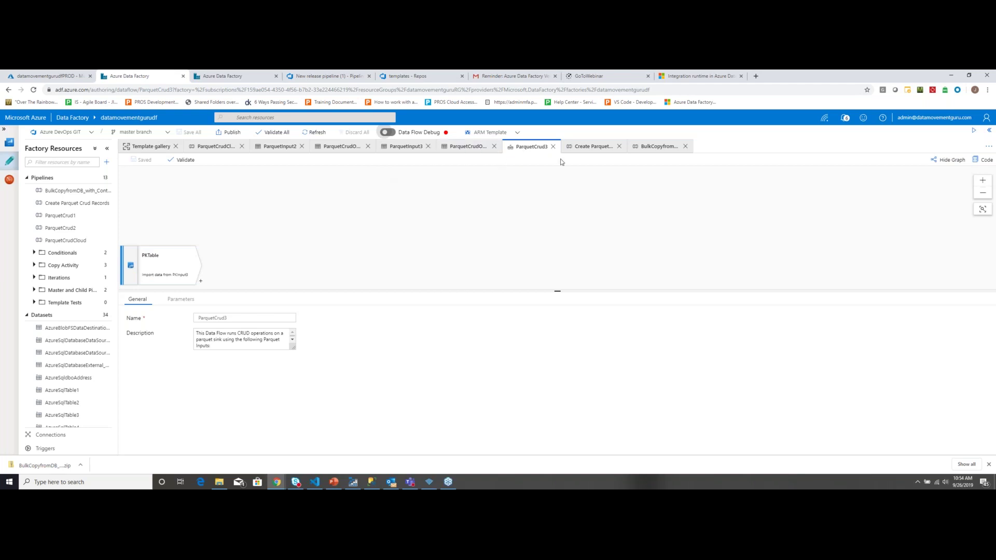
# - Open the ParquetCrudCloud pipeline and trigger a run immediately using the last published configuration
pyautogui.click(591, 146)
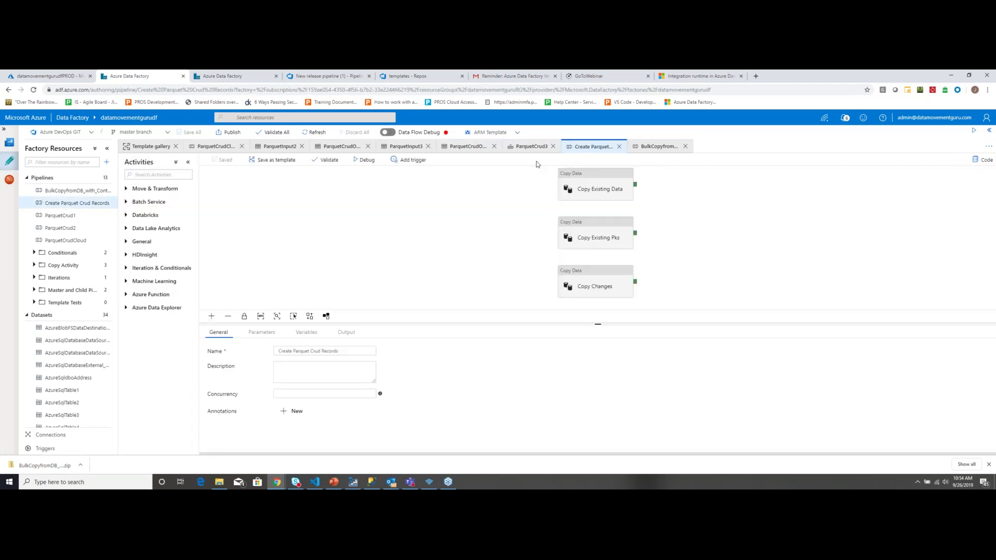
pyautogui.click(217, 147)
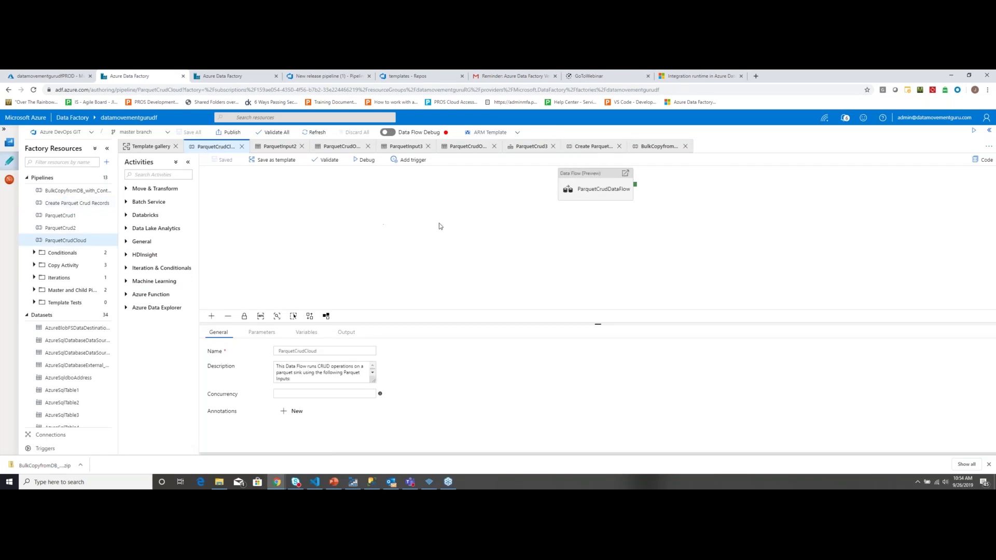
pyautogui.moveTo(574, 192); pyautogui.dragTo(301, 220)
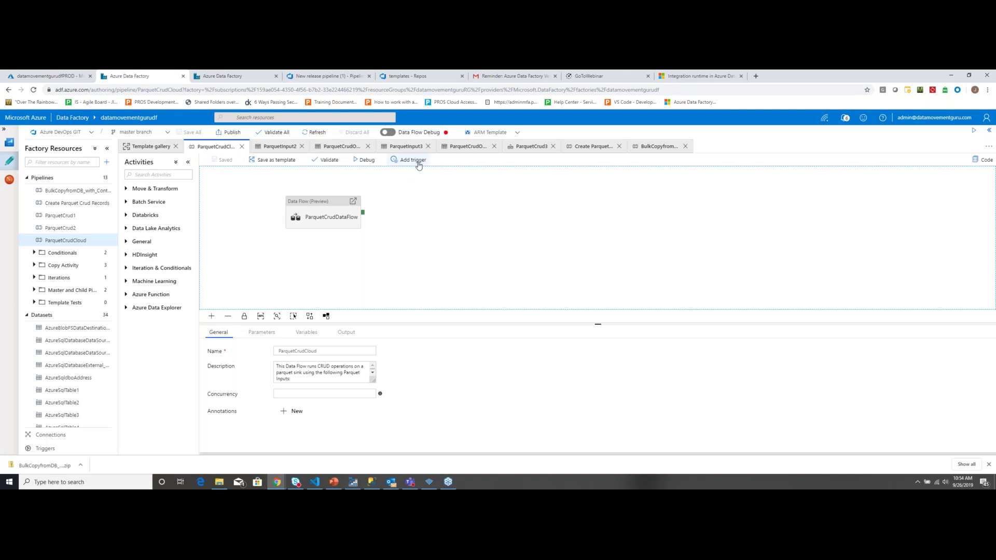
pyautogui.click(419, 162)
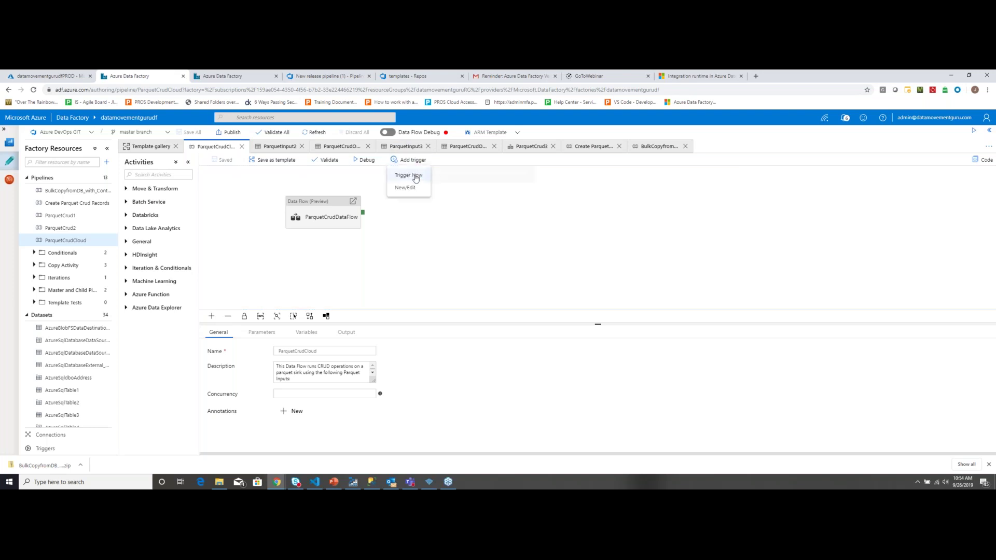
pyautogui.click(413, 175)
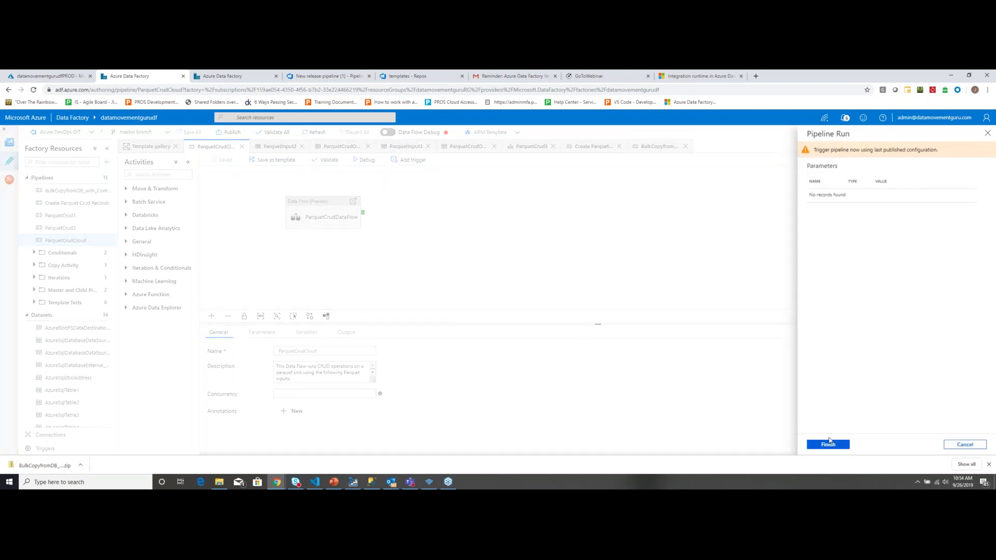
pyautogui.click(830, 445)
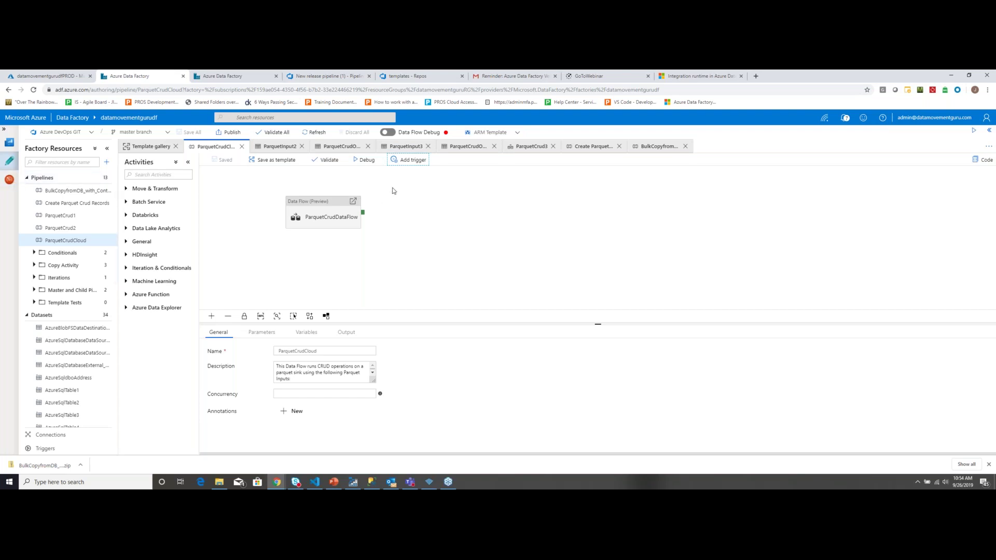
# - Check the ParquetCrudCloud run in the list of pipeline runs
pyautogui.click(10, 182)
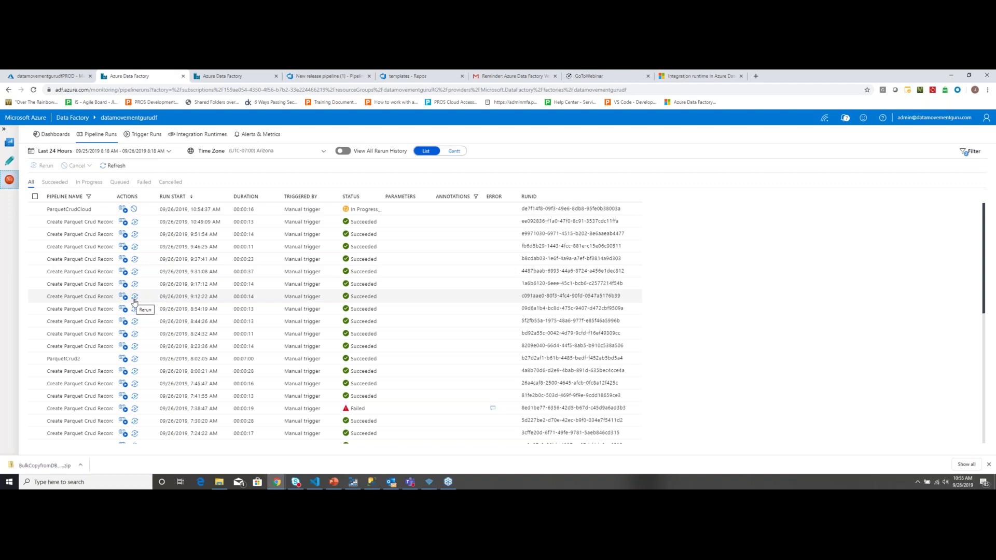
pyautogui.scroll(-3, 134, 302)
# - Turn on Data Flow Debug from the ParquetCrudCloud pipeline, using the AutoResolveIntegrationRuntime integration runtime
pyautogui.click(9, 164)
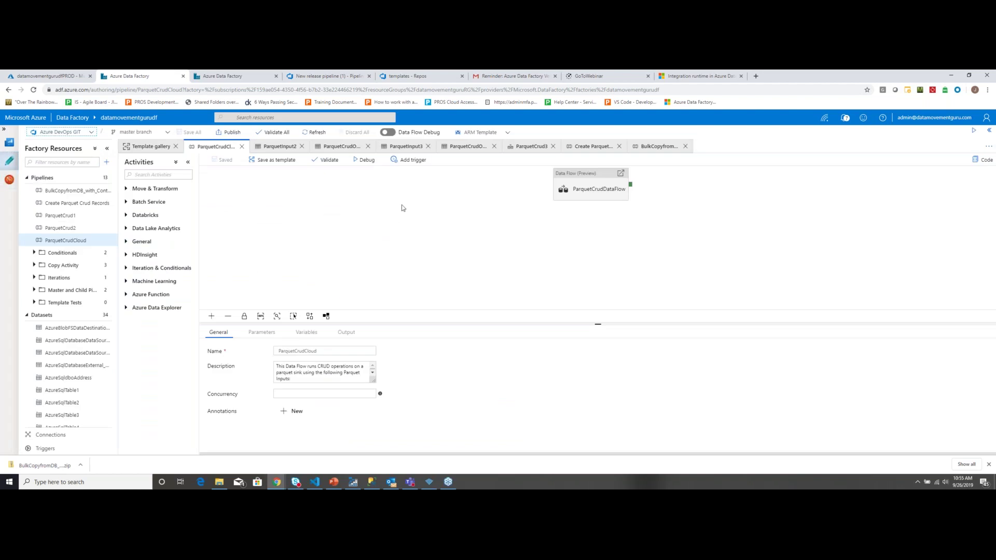
pyautogui.click(386, 132)
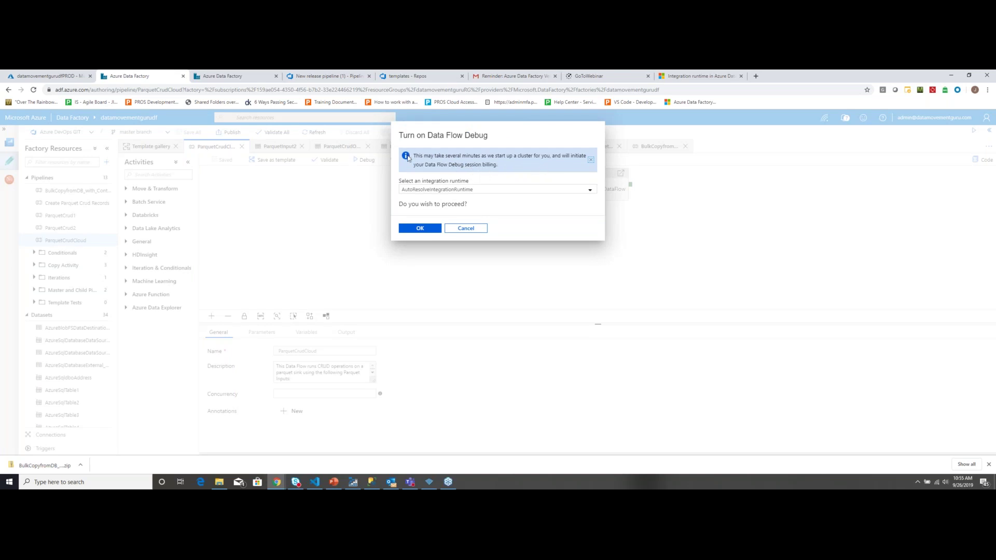
pyautogui.click(429, 230)
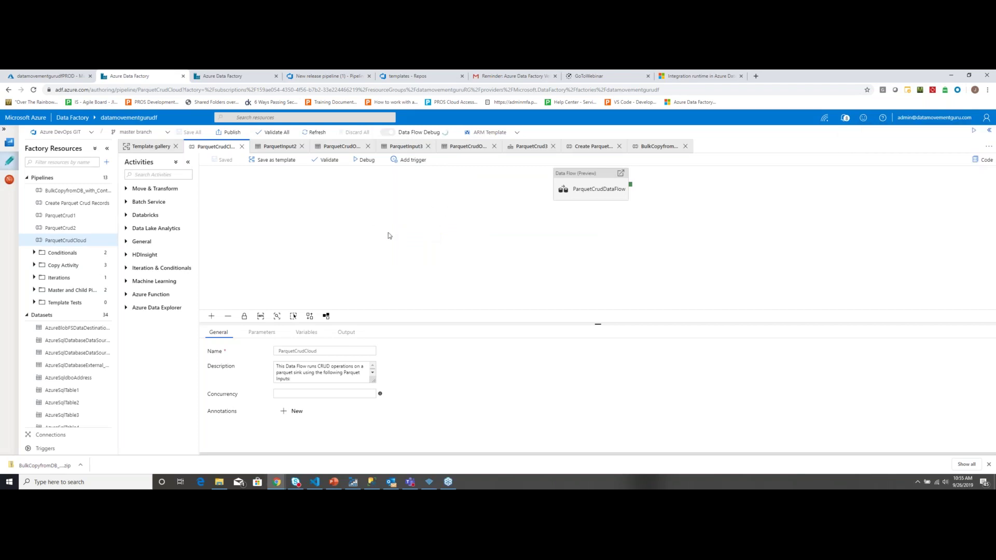
# - Review the activity runs and resource details of AutoResolveIntegrationRuntime in the integration runtimes monitor
pyautogui.click(11, 186)
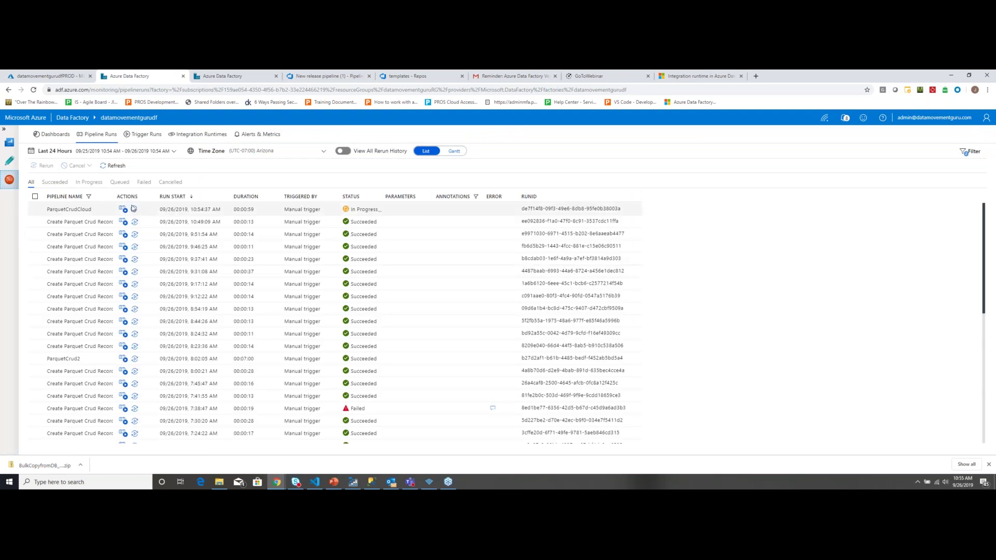
pyautogui.click(201, 134)
pyautogui.click(98, 207)
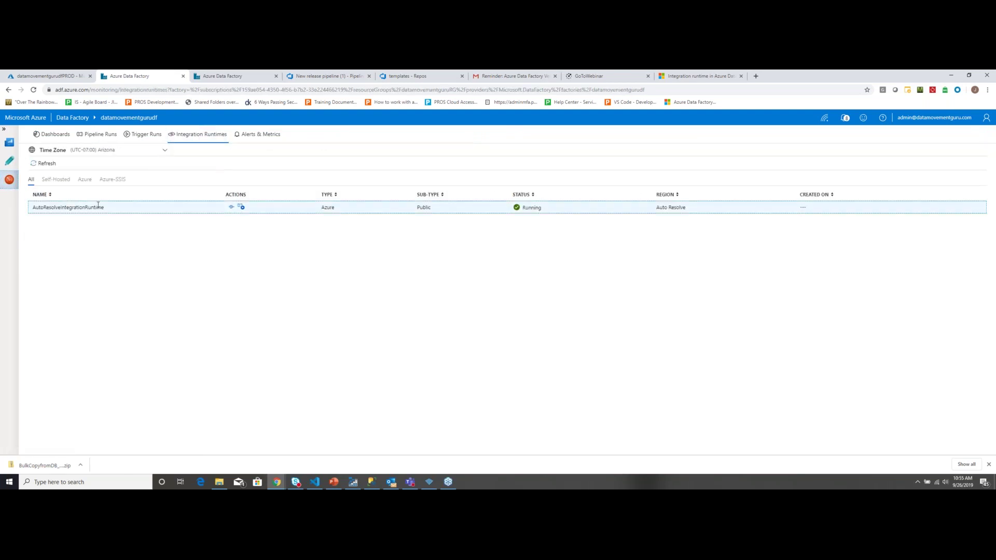
pyautogui.click(241, 208)
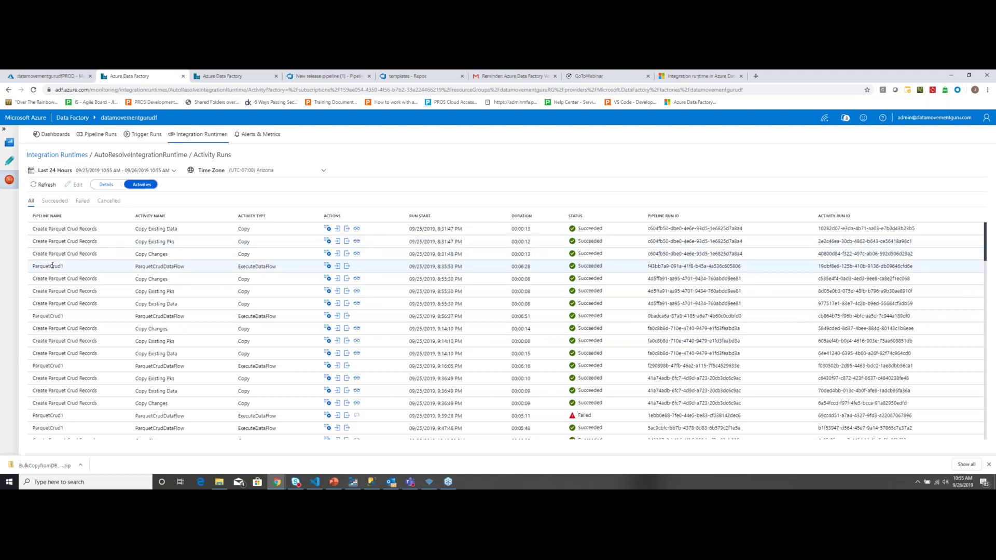
pyautogui.moveTo(34, 267); pyautogui.dragTo(63, 266)
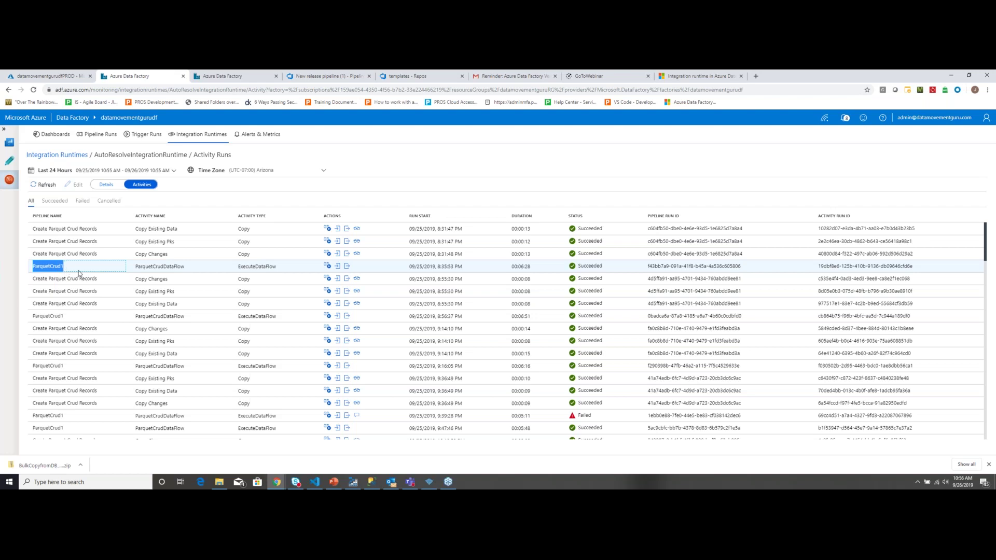
pyautogui.click(52, 316)
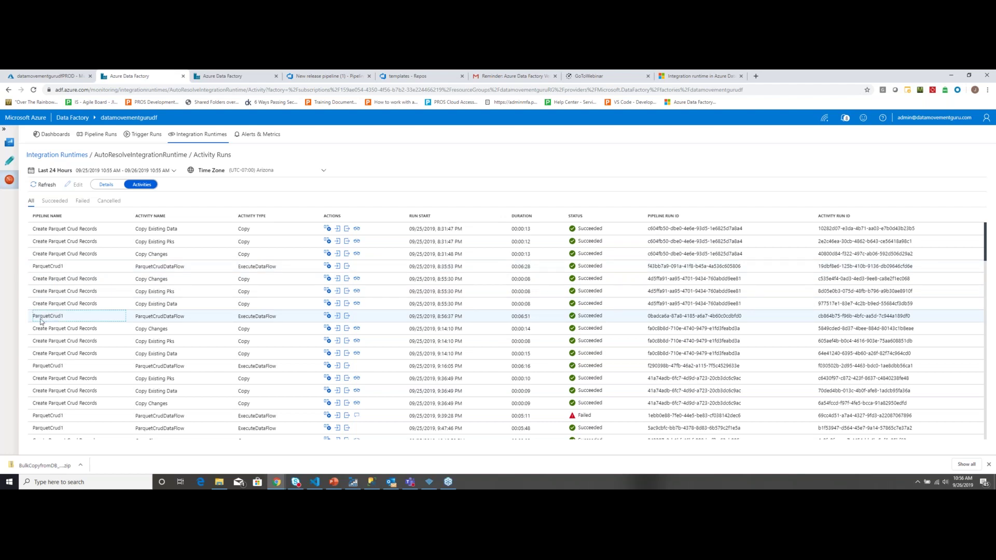
pyautogui.scroll(-3, 69, 326)
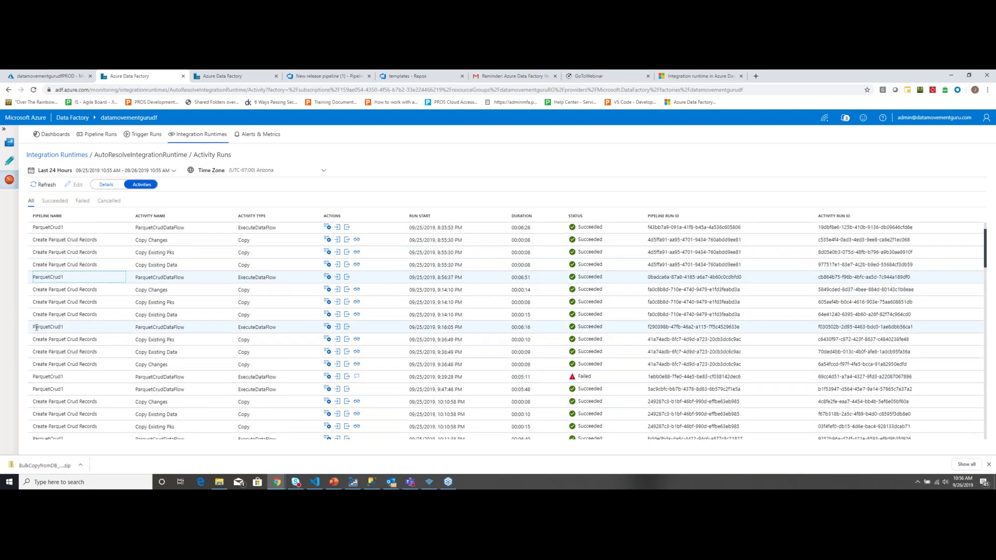
pyautogui.scroll(3, 211, 305)
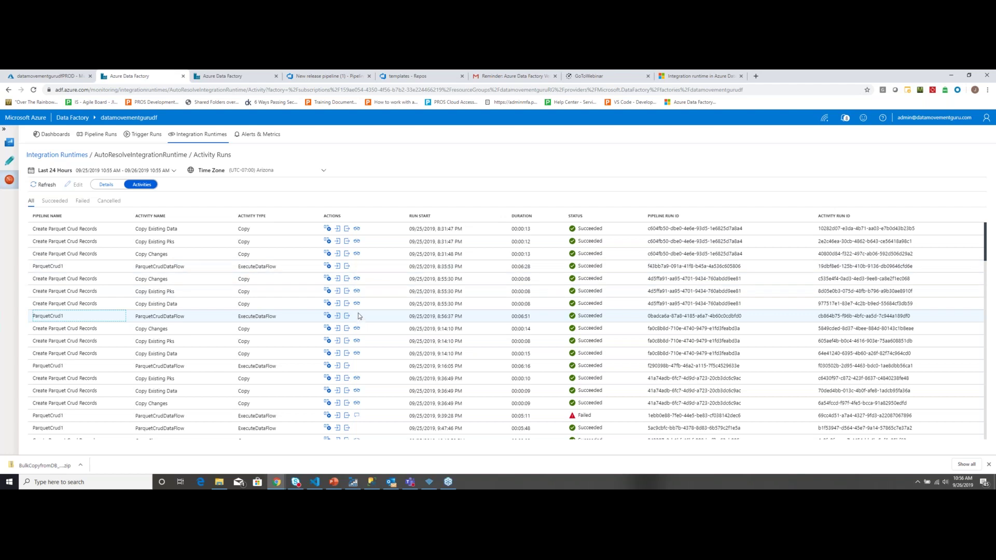
pyautogui.click(108, 185)
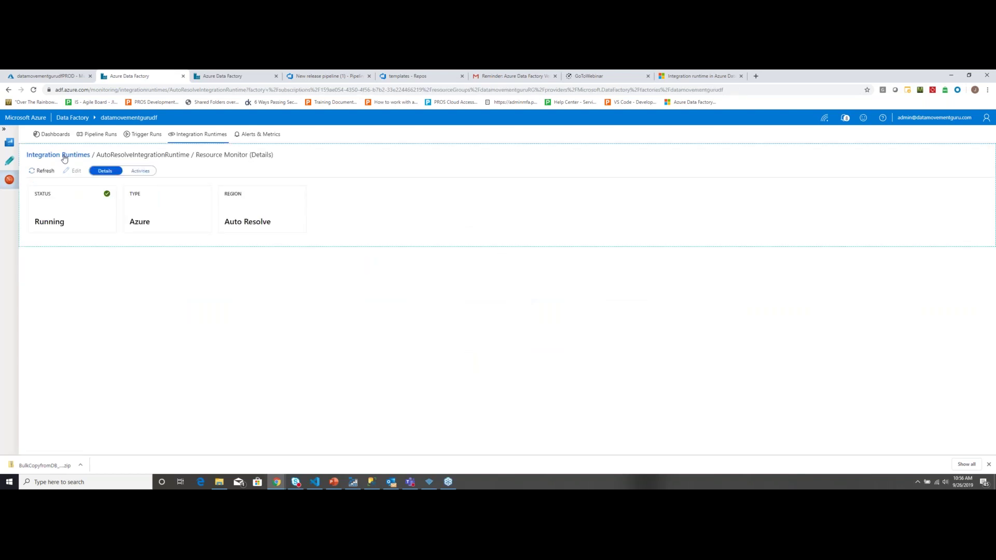
pyautogui.click(64, 156)
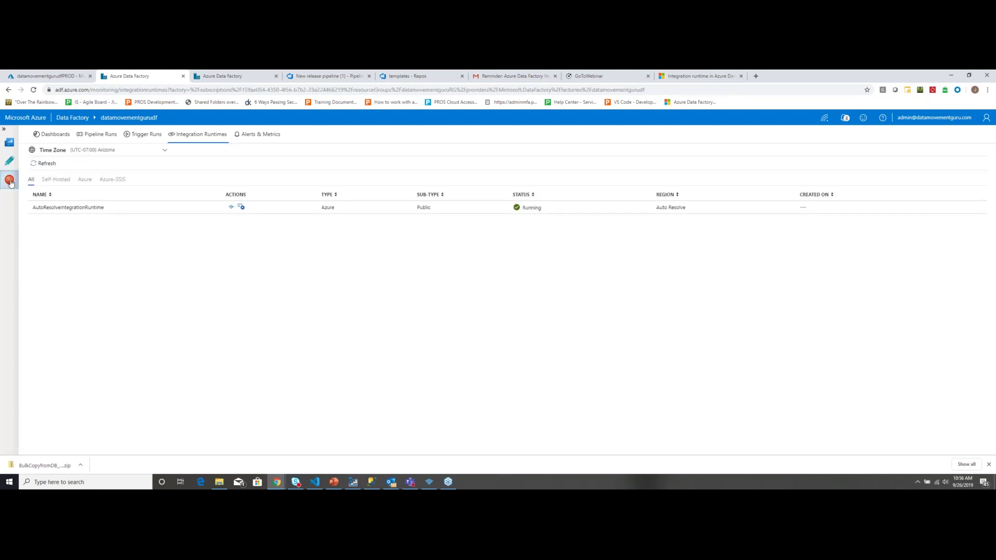
# - Open the activity runs of the ParquetCrudCloud pipeline run and inspect its ParquetCrudDataFlow activity
pyautogui.click(52, 135)
pyautogui.click(91, 136)
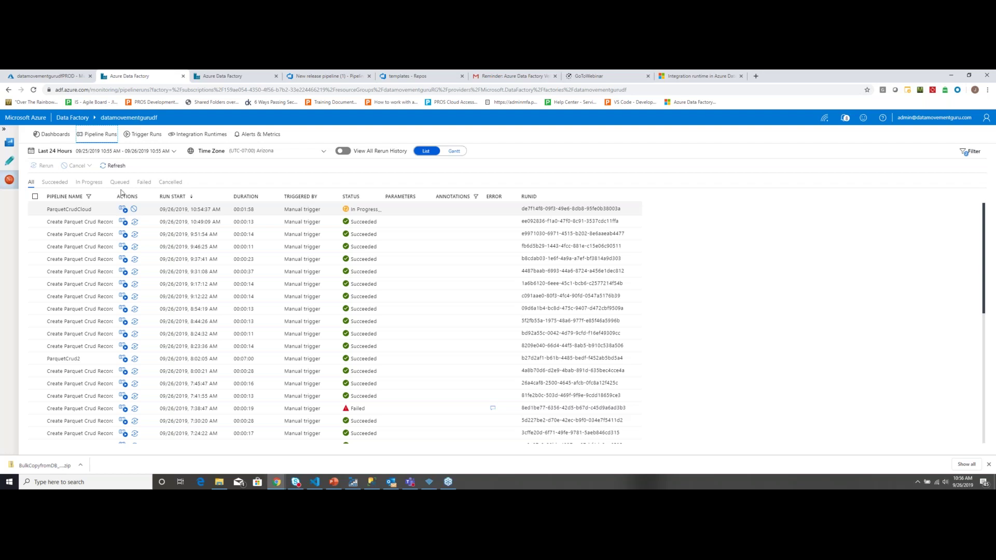
pyautogui.click(123, 210)
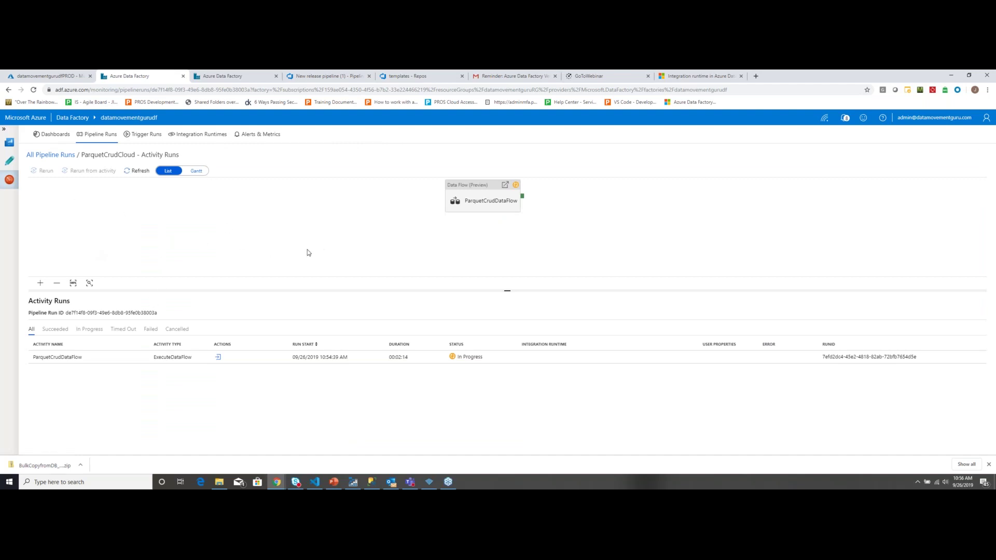
pyautogui.click(442, 212)
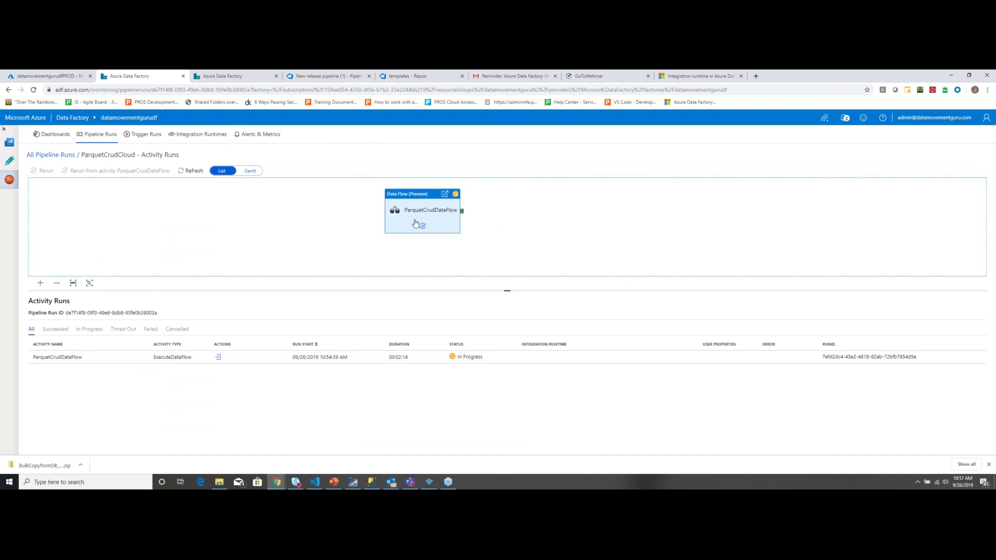
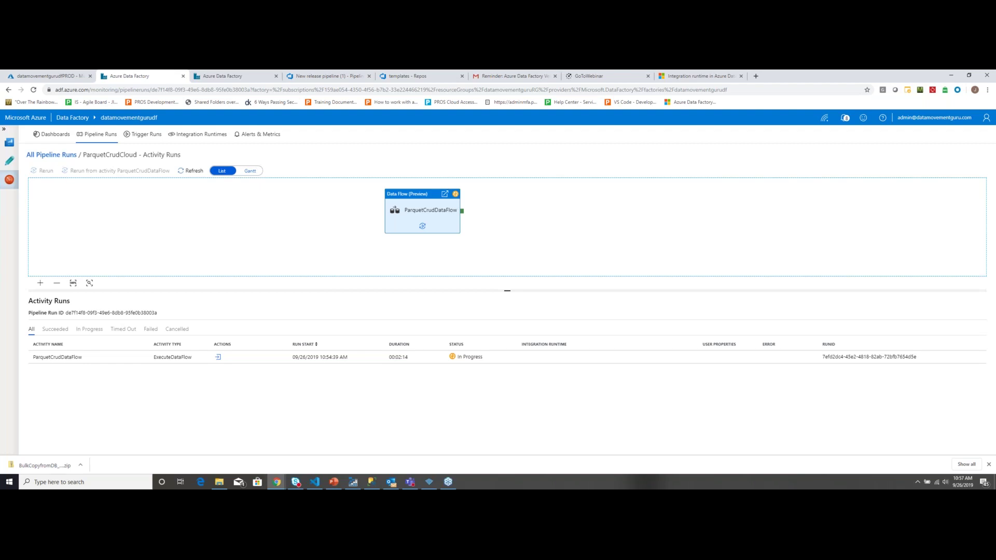
# - Open the data flow details of the ParquetCrud2 run and inspect the ParquetCrudOutput, InputData, ExistingData and FilterUpdatedData statistics
pyautogui.click(52, 154)
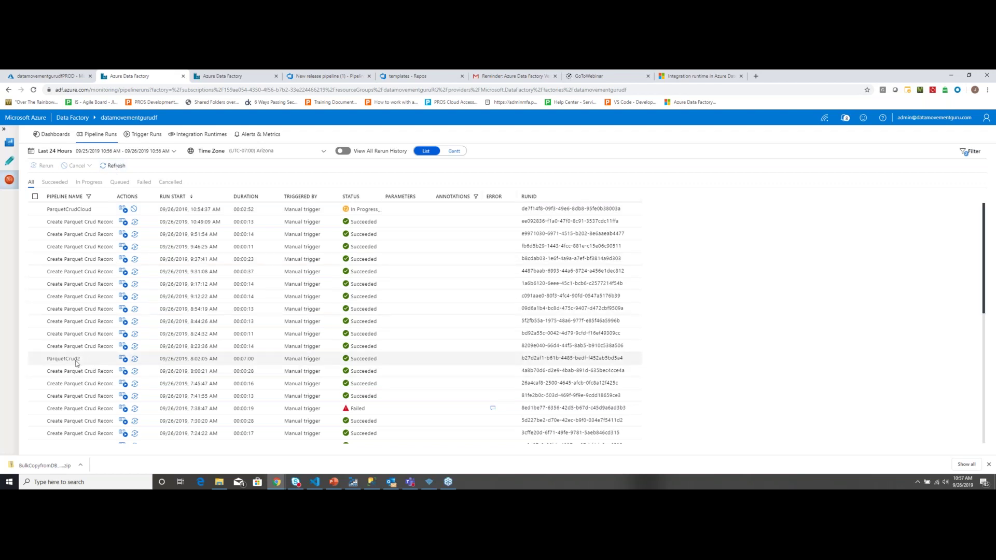
pyautogui.click(122, 359)
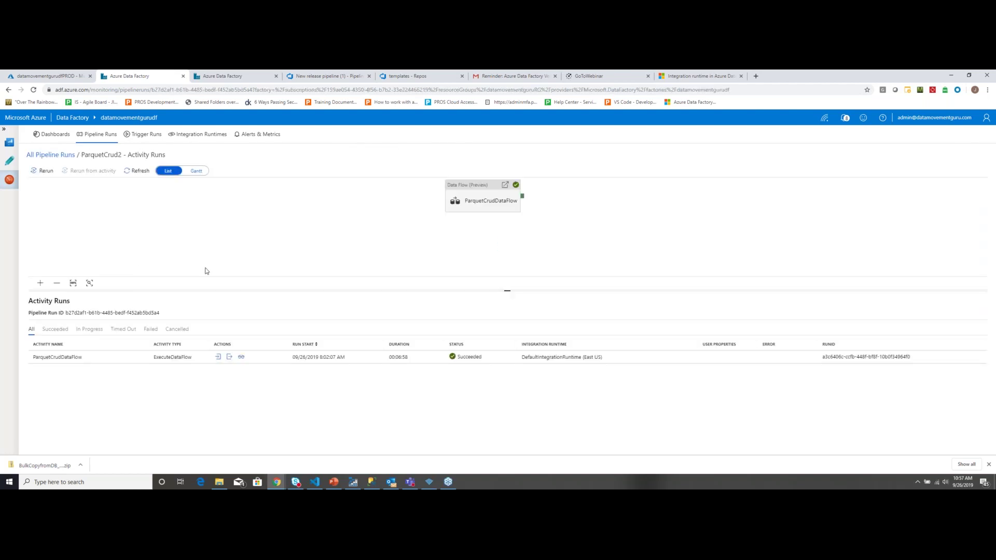
pyautogui.click(243, 361)
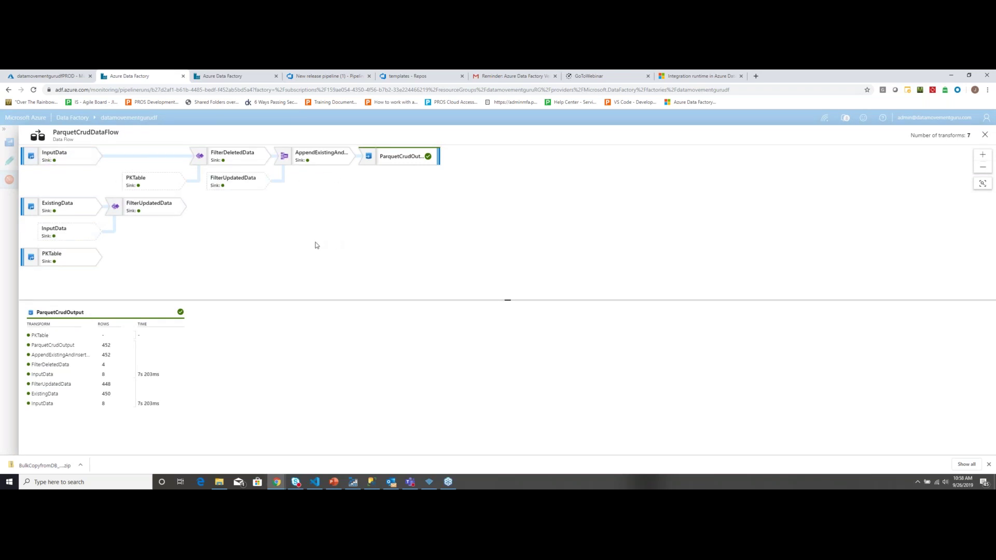
pyautogui.click(411, 158)
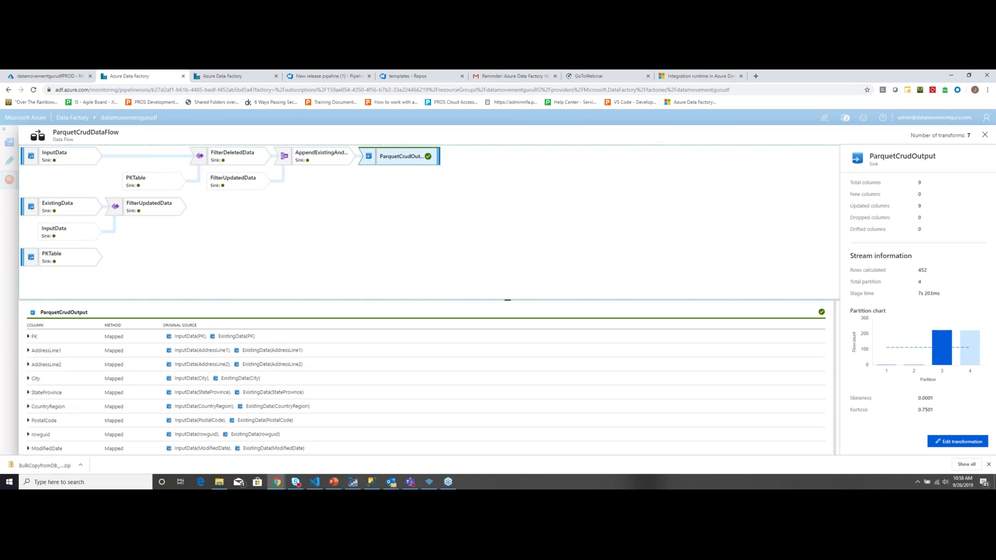
pyautogui.click(56, 162)
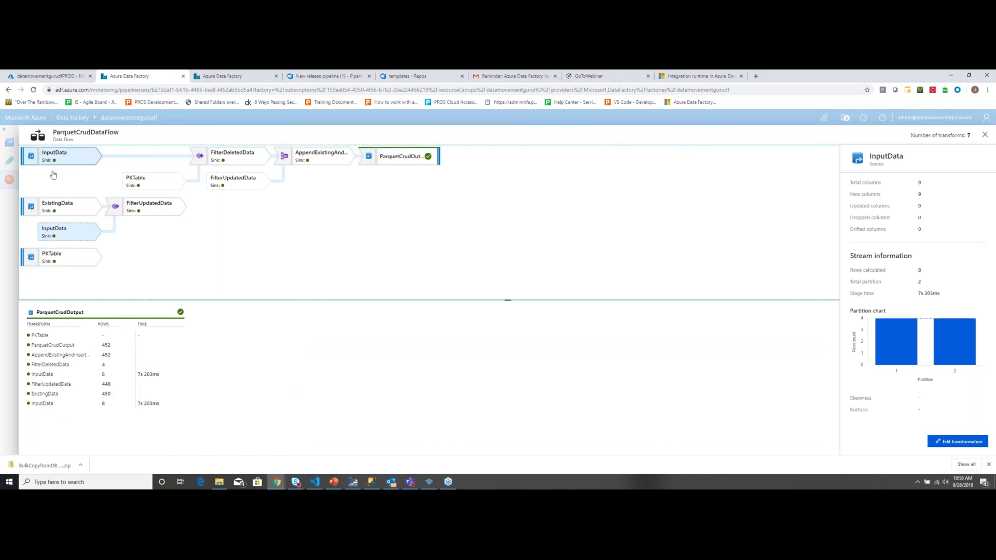
pyautogui.click(50, 209)
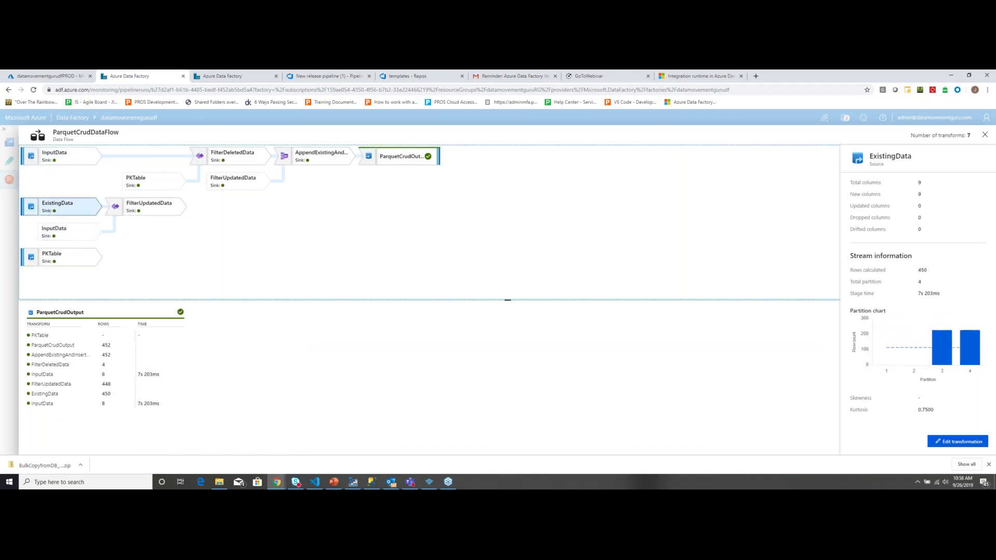
pyautogui.click(58, 236)
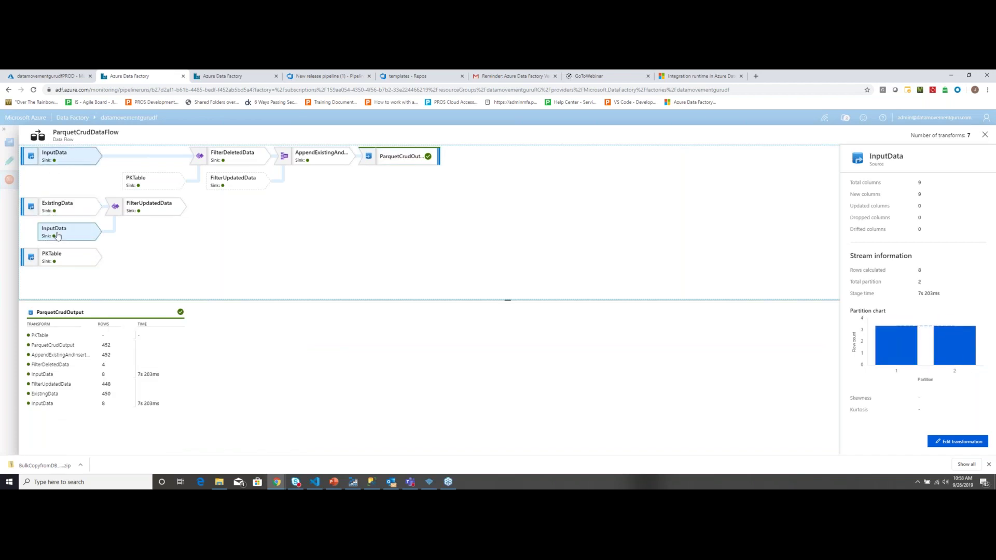
pyautogui.click(149, 207)
# - Close the data flow details, return to all pipeline runs and refresh the list
pyautogui.click(2, 235)
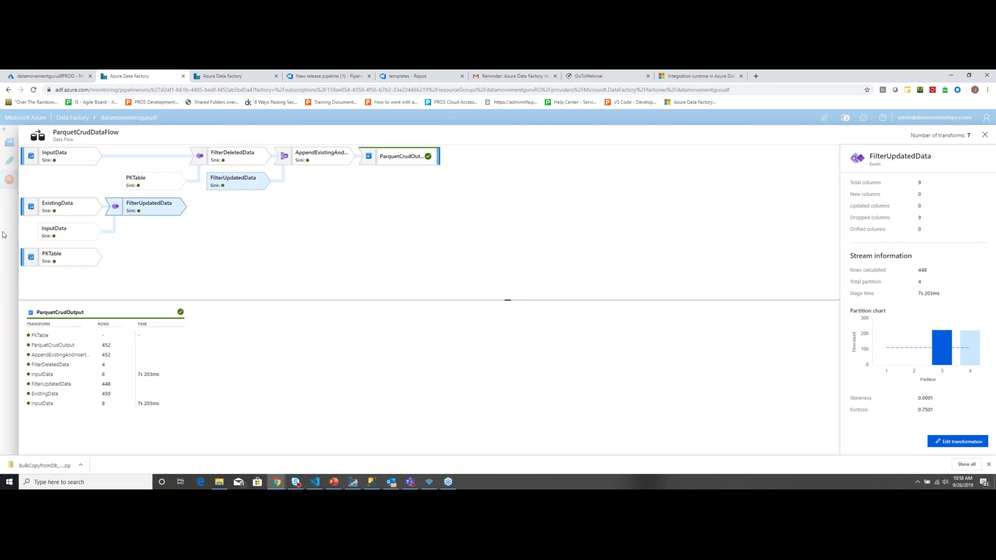
pyautogui.click(58, 155)
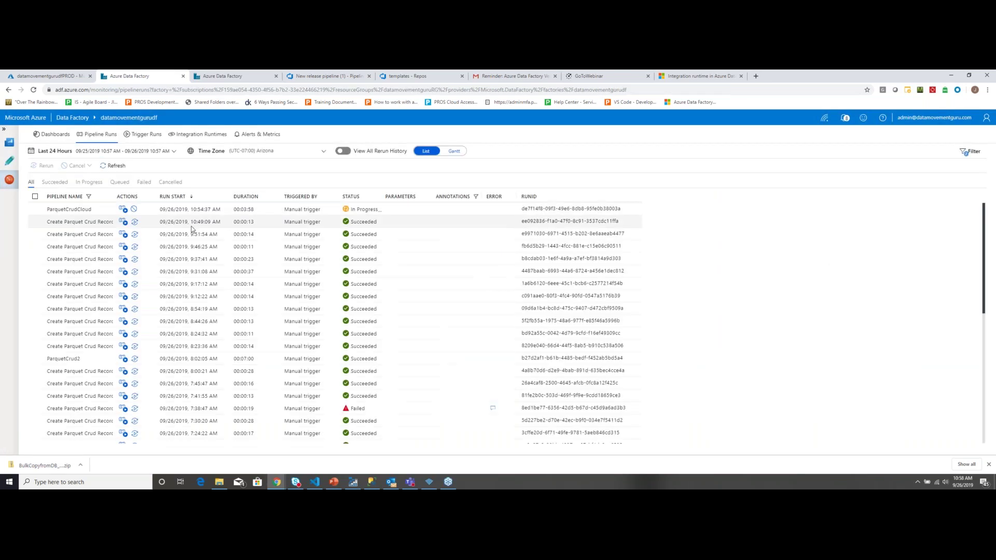
pyautogui.click(113, 166)
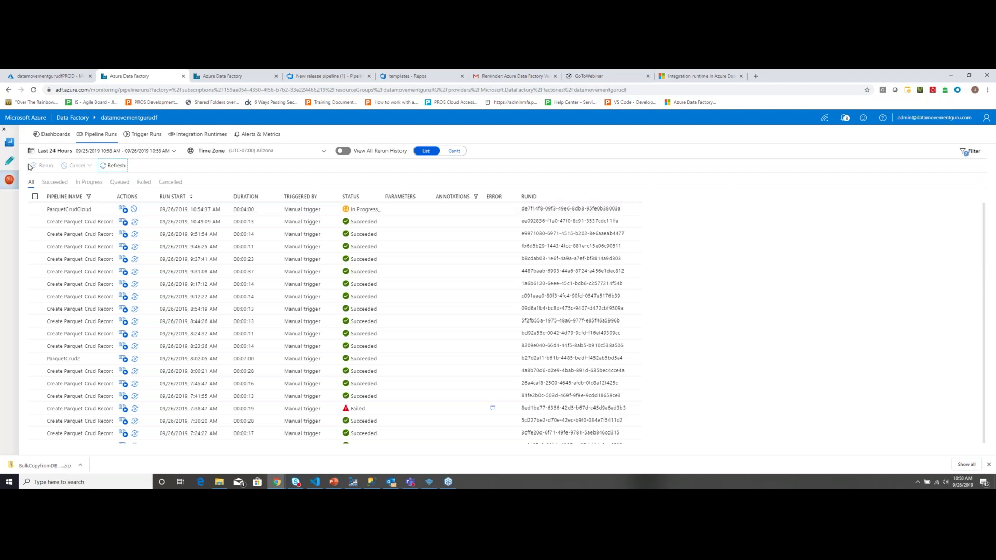
# - Examine the ParquetCrud3 data flow graph, from its PKTable, InputData and ExistingData sources through the filters to ParquetCrudOutput
pyautogui.click(9, 164)
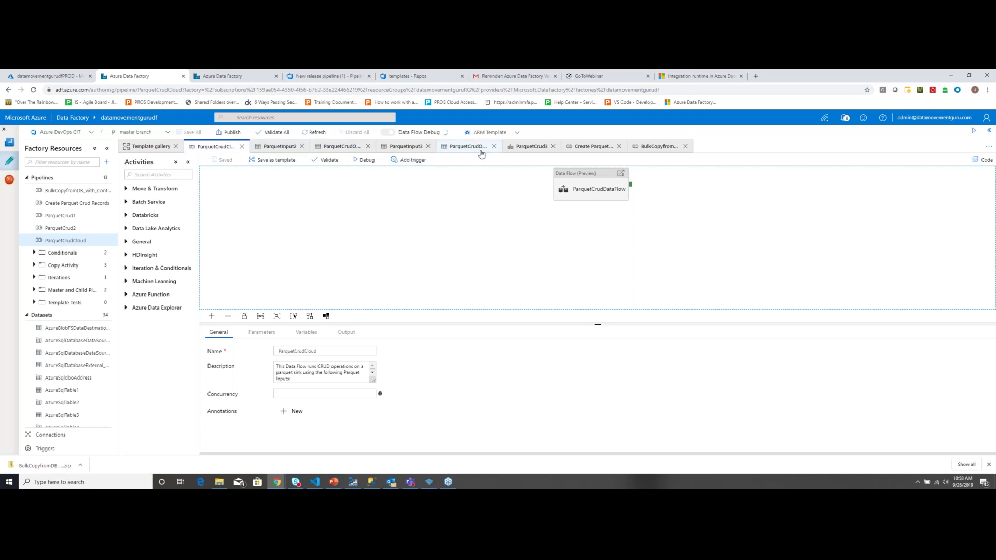
pyautogui.click(540, 150)
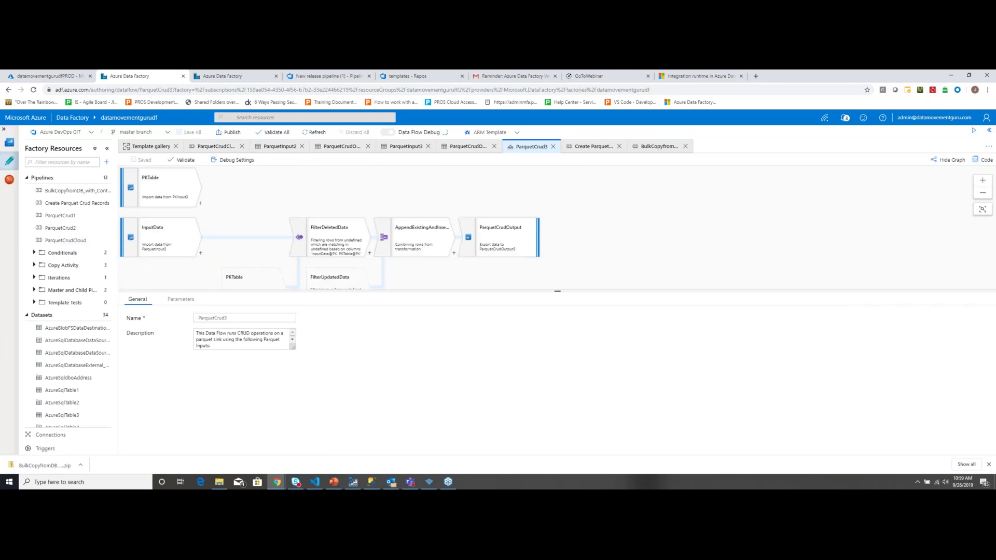
pyautogui.scroll(-2, 241, 206)
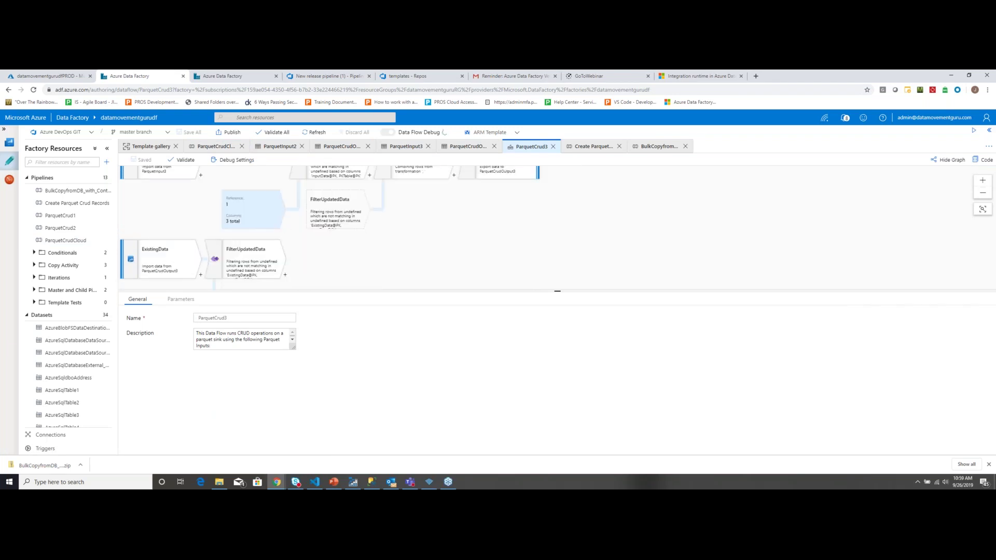
pyautogui.scroll(2, 259, 225)
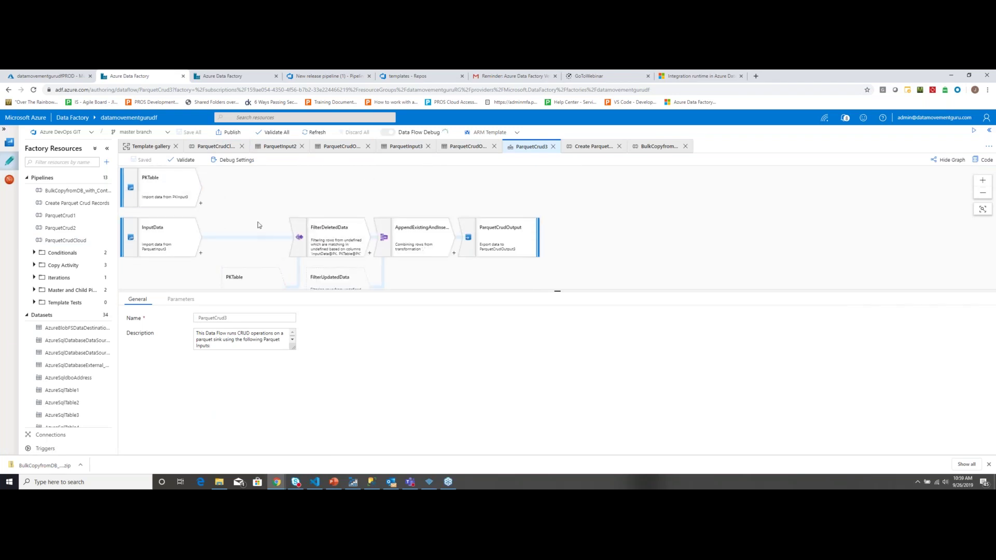
pyautogui.scroll(-1, 259, 224)
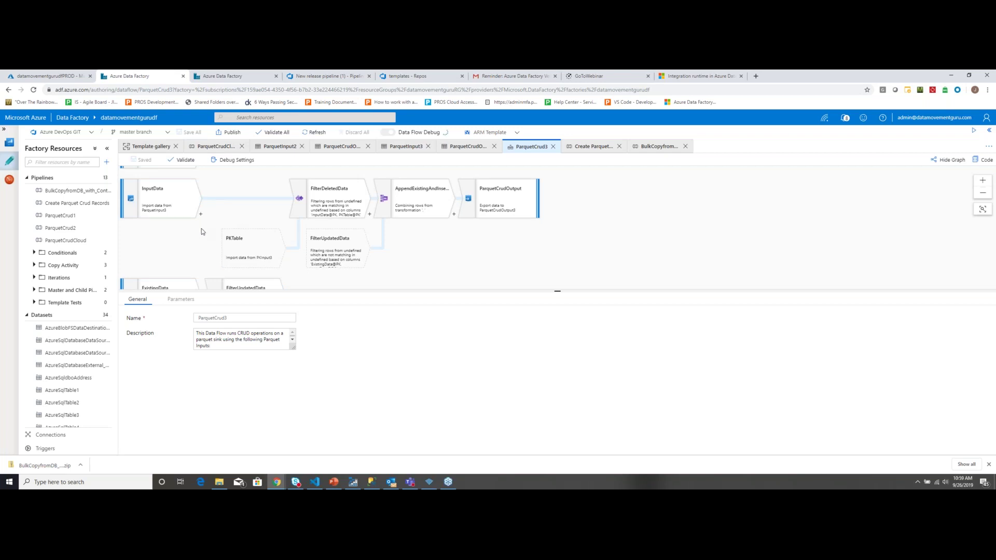
pyautogui.scroll(1, 202, 231)
pyautogui.scroll(-1, 201, 228)
pyautogui.scroll(1, 202, 228)
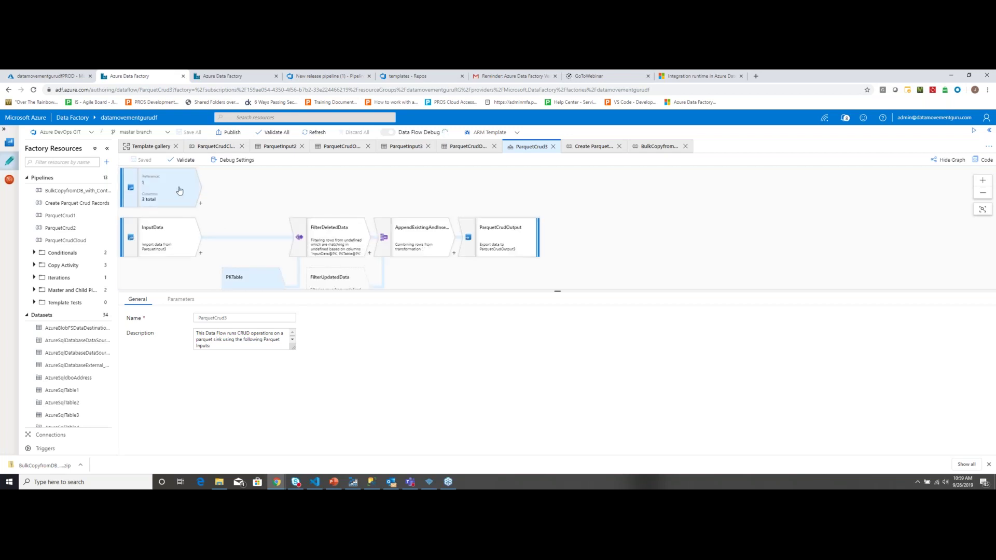
pyautogui.scroll(-1, 207, 202)
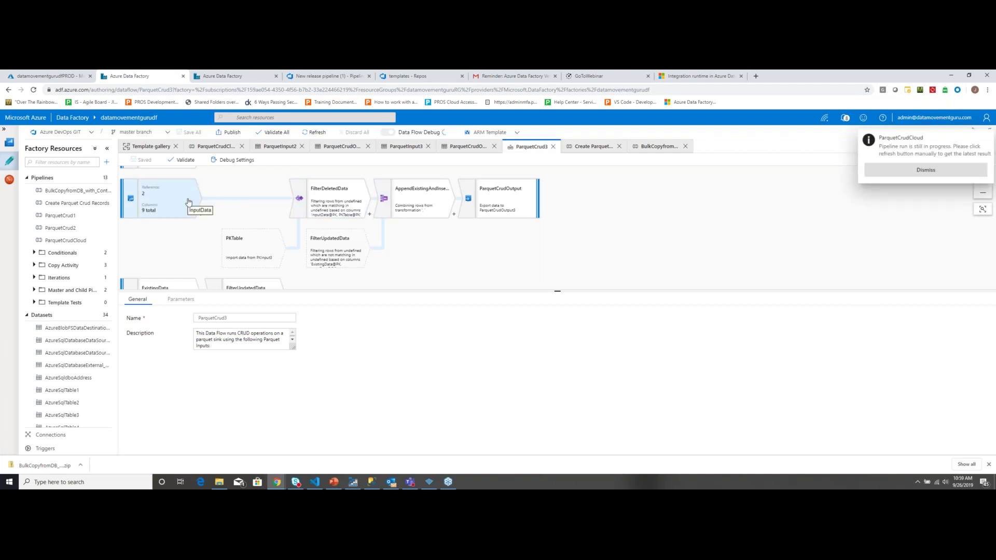
pyautogui.scroll(-1, 200, 207)
pyautogui.scroll(-1, 190, 202)
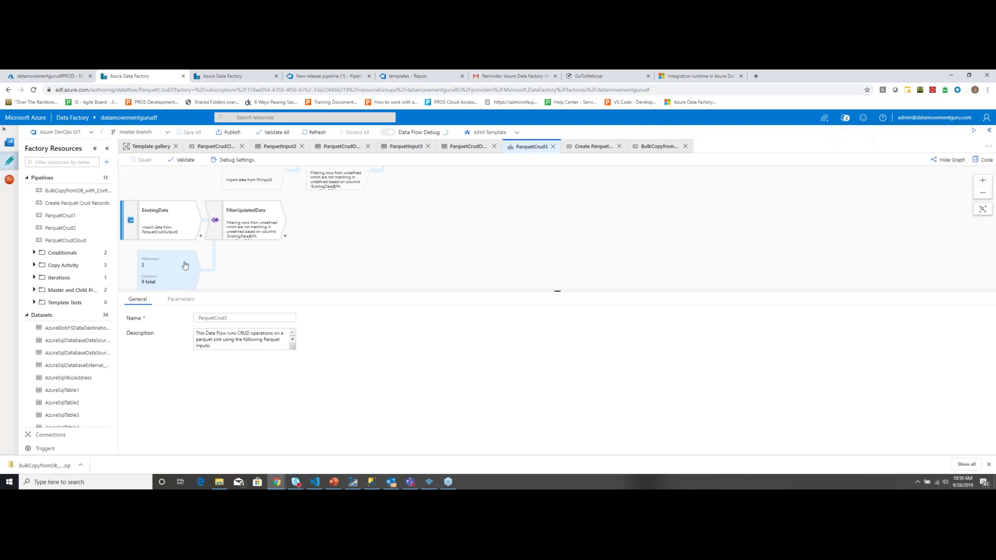
pyautogui.scroll(2, 193, 225)
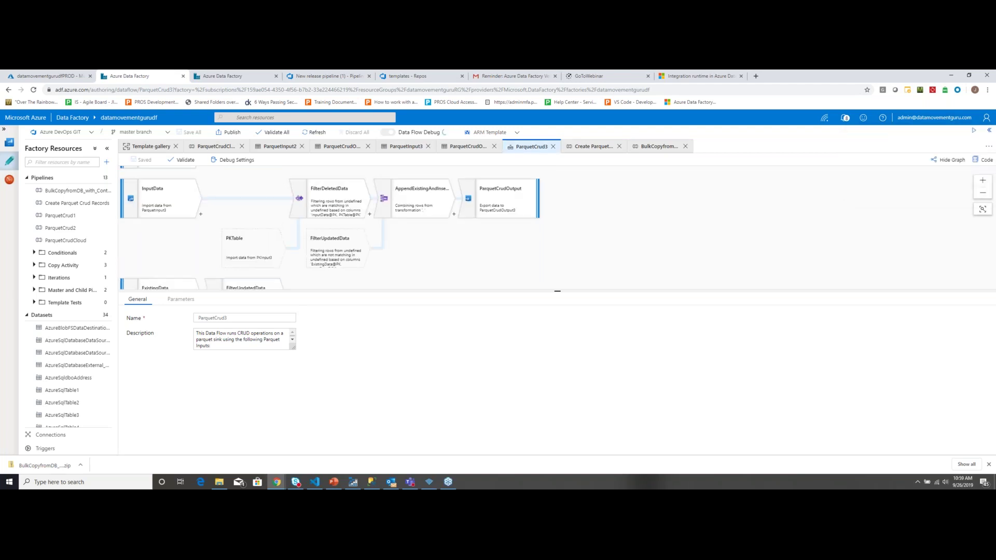
# - Switch to SQL Server Management Studio and select all rows of the primary key result grid to check its row count
pyautogui.scroll(-1, 254, 208)
pyautogui.scroll(1, 165, 195)
pyautogui.click(371, 482)
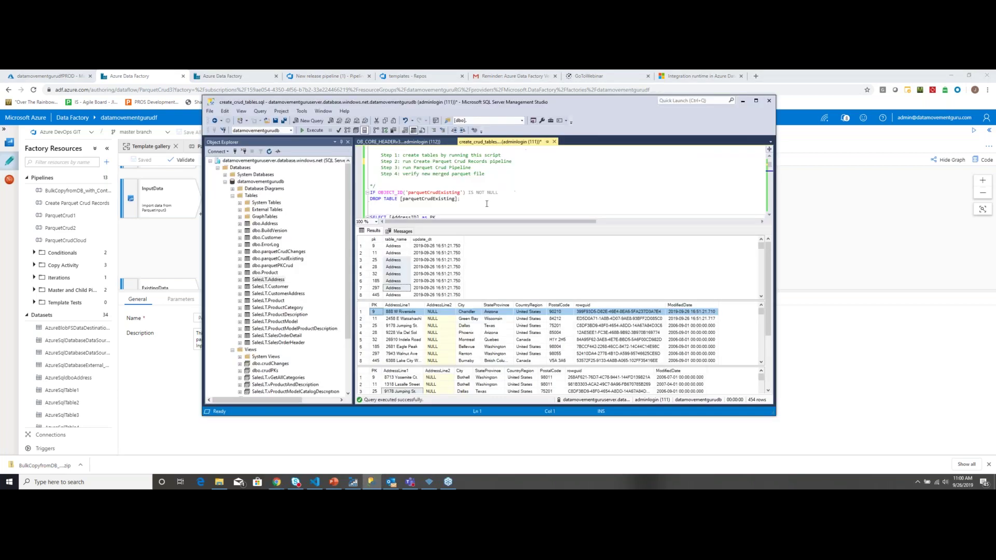
pyautogui.click(455, 268)
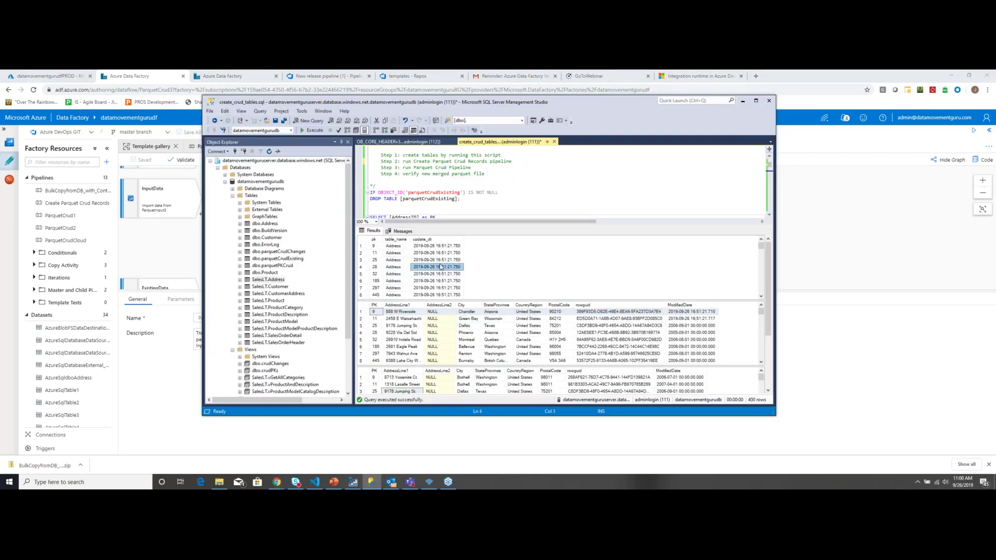
pyautogui.click(366, 240)
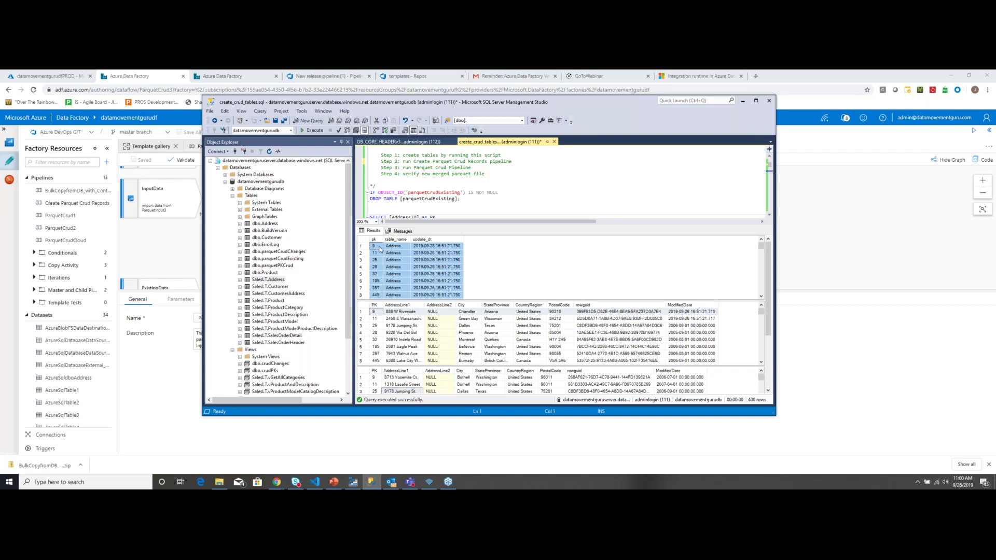
# - Move the query window aside and compare the row counts of the primary key and changed-records result grids
pyautogui.moveTo(408, 105); pyautogui.dragTo(616, 146)
pyautogui.click(558, 355)
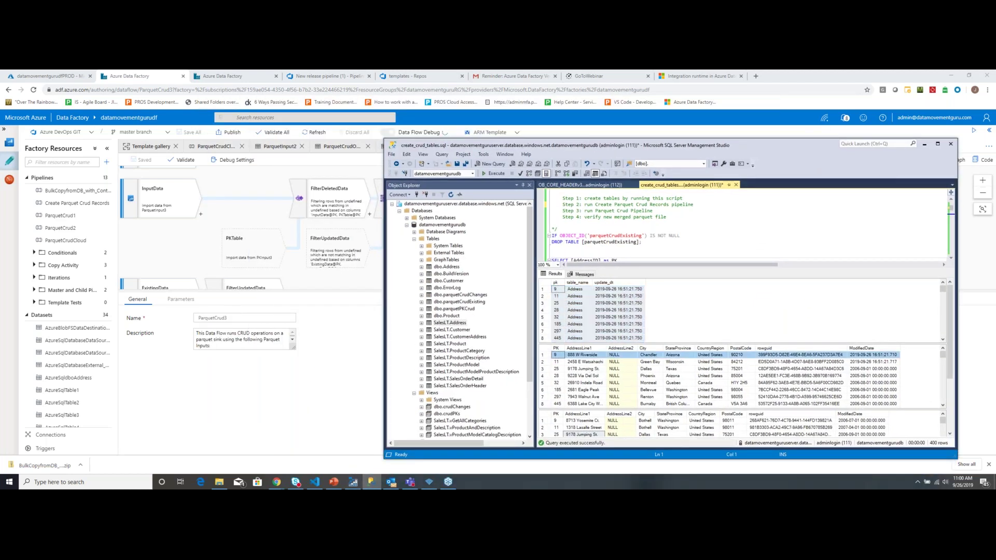
pyautogui.hotkey('ctrl', 'a')
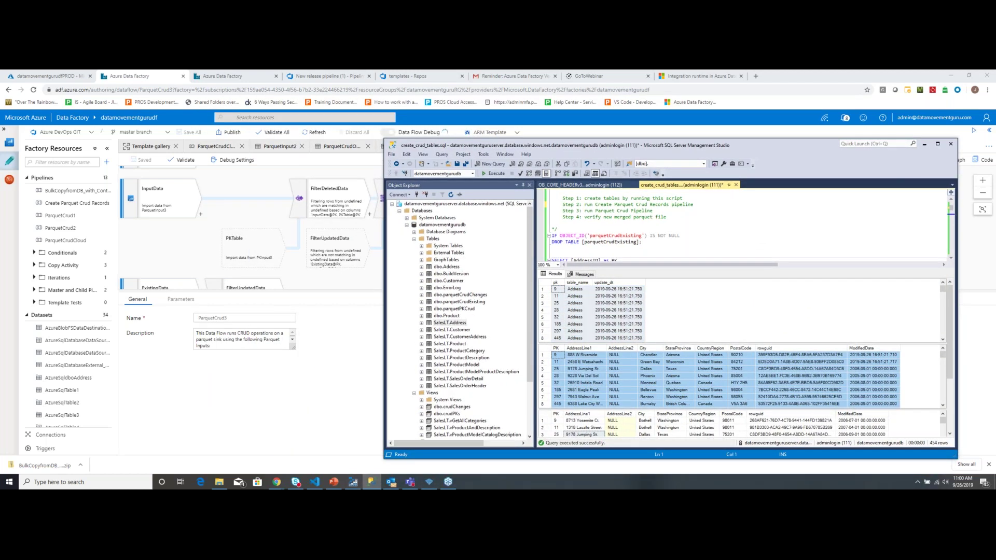
pyautogui.click(553, 289)
pyautogui.hotkey('ctrl', 'a')
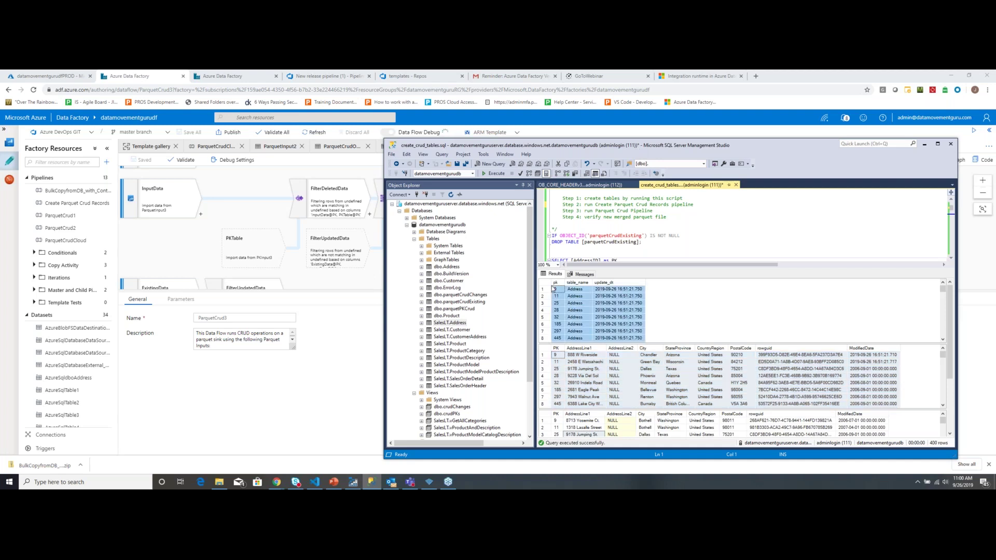
pyautogui.click(557, 355)
pyautogui.hotkey('ctrl', 'a')
pyautogui.click(555, 355)
pyautogui.hotkey('ctrl', 'a')
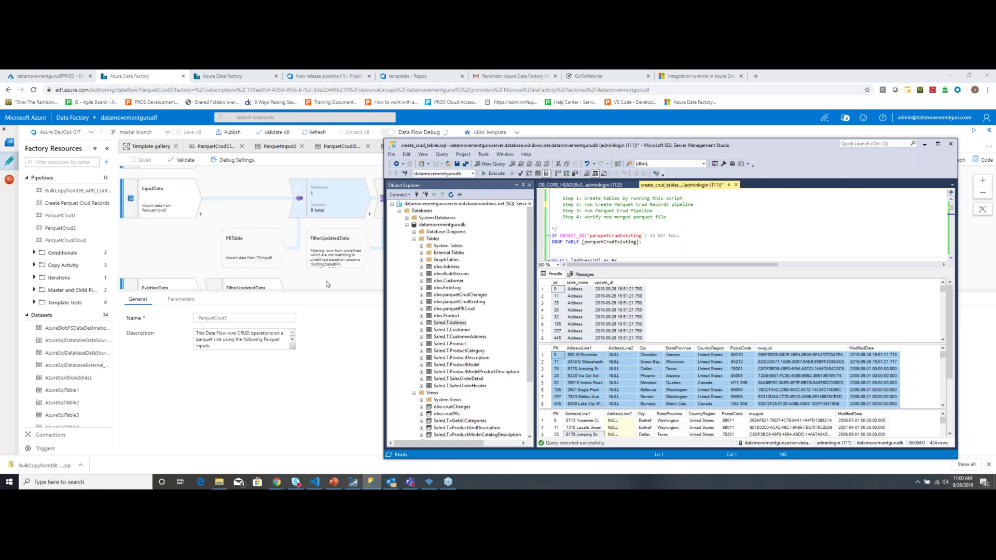
# - Return to the ParquetCrud3 data flow, open the FilterDeletedData exists settings and trace the PKTable, InputData and ExistingData streams through both filters
pyautogui.click(332, 199)
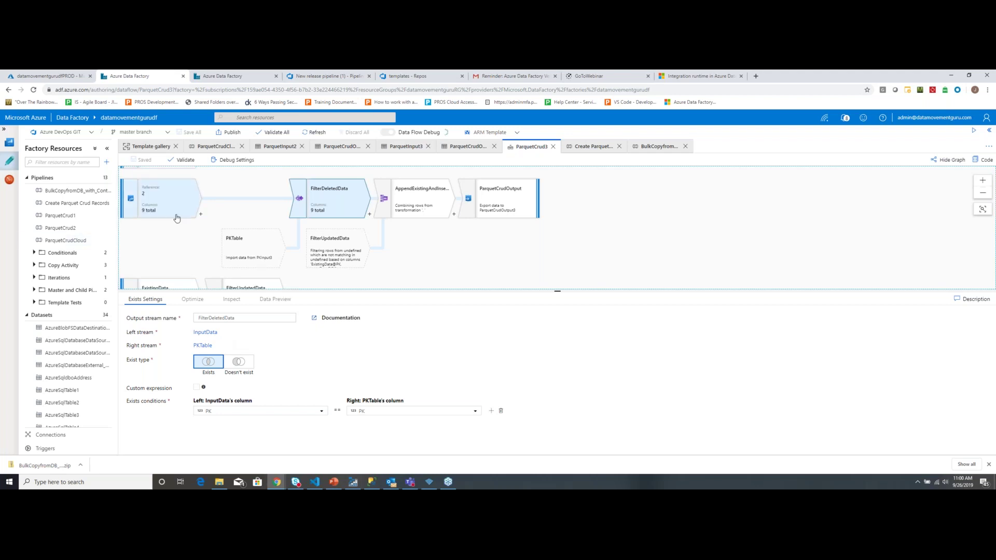
pyautogui.scroll(2, 177, 217)
pyautogui.scroll(-1, 177, 217)
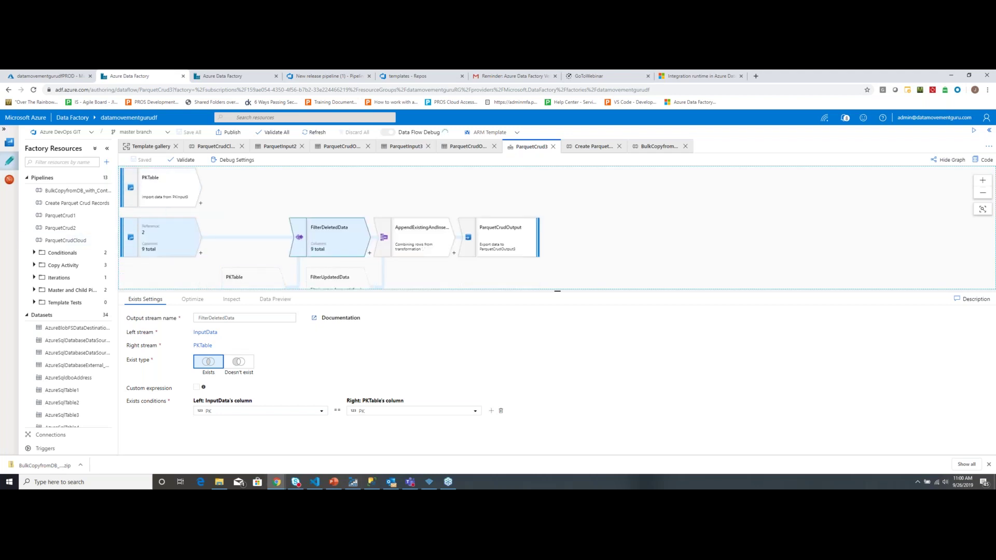
pyautogui.scroll(-3, 171, 236)
pyautogui.scroll(3, 260, 217)
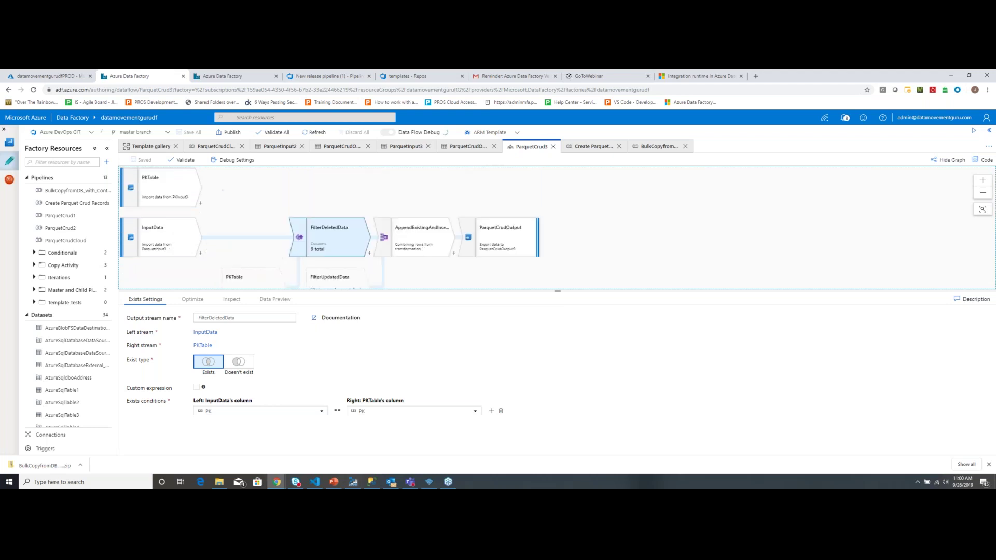
pyautogui.scroll(-1, 260, 217)
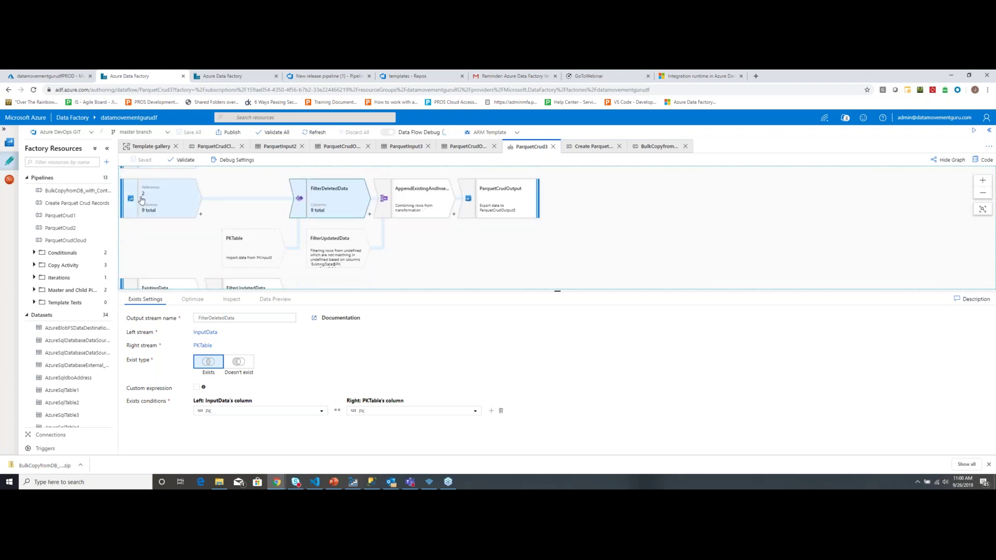
pyautogui.scroll(-3, 260, 217)
pyautogui.scroll(-1, 156, 234)
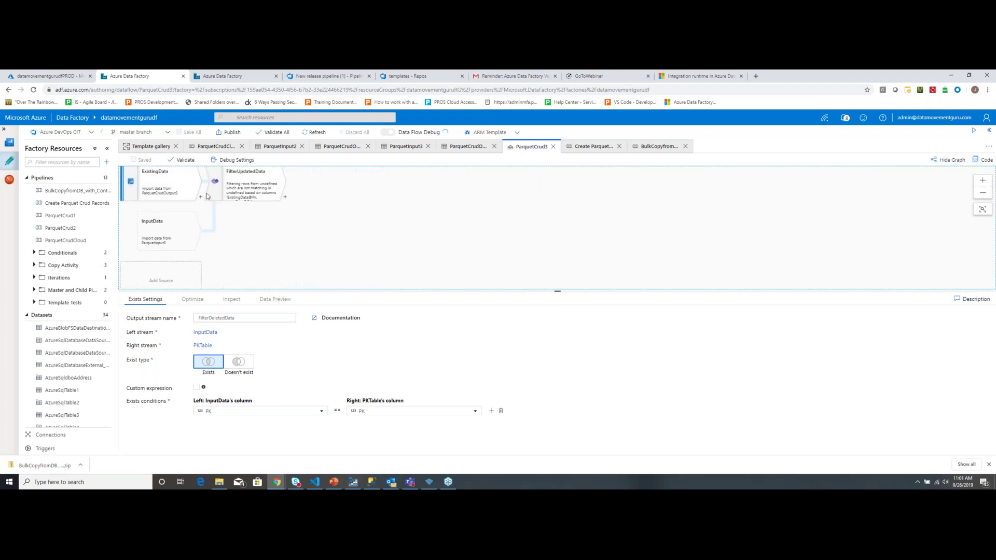
pyautogui.scroll(1, 171, 197)
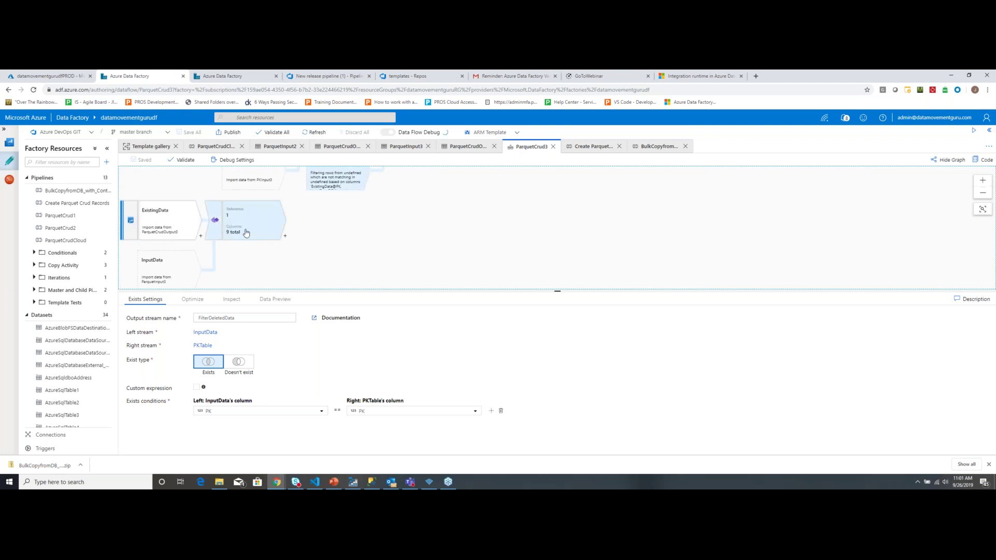
pyautogui.scroll(3, 272, 245)
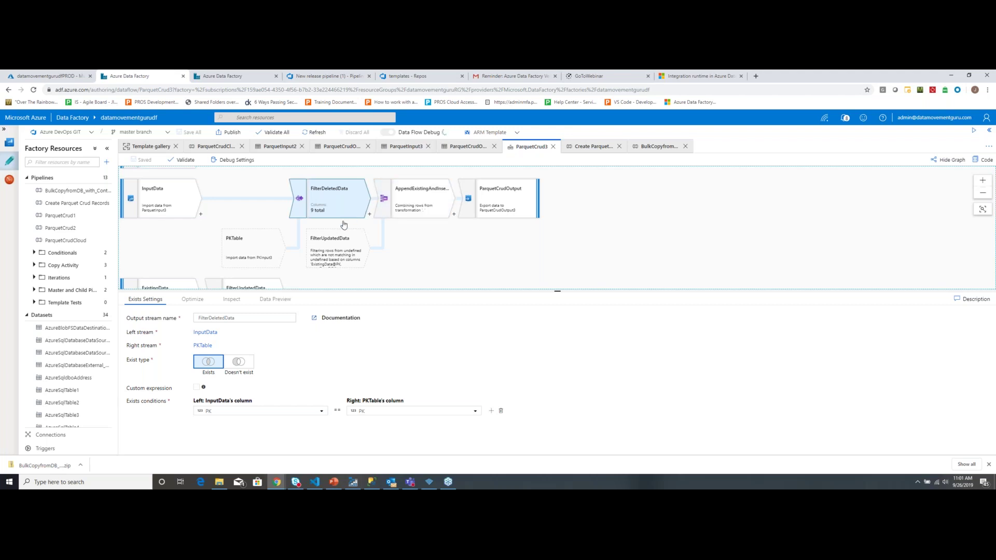
pyautogui.scroll(1, 329, 227)
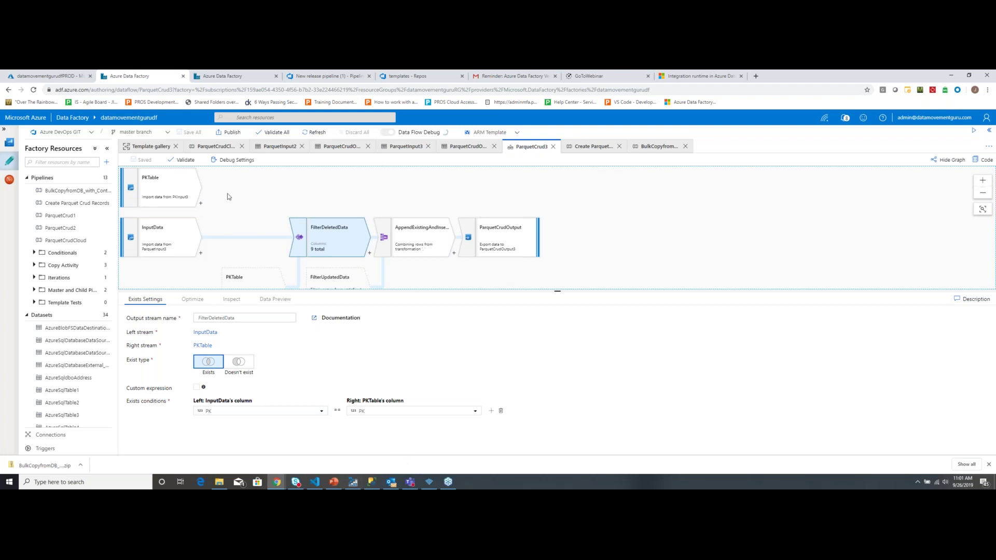
# - Open the pipeline runs monitor and refresh the list to check the ParquetCrudCloud run
pyautogui.click(8, 180)
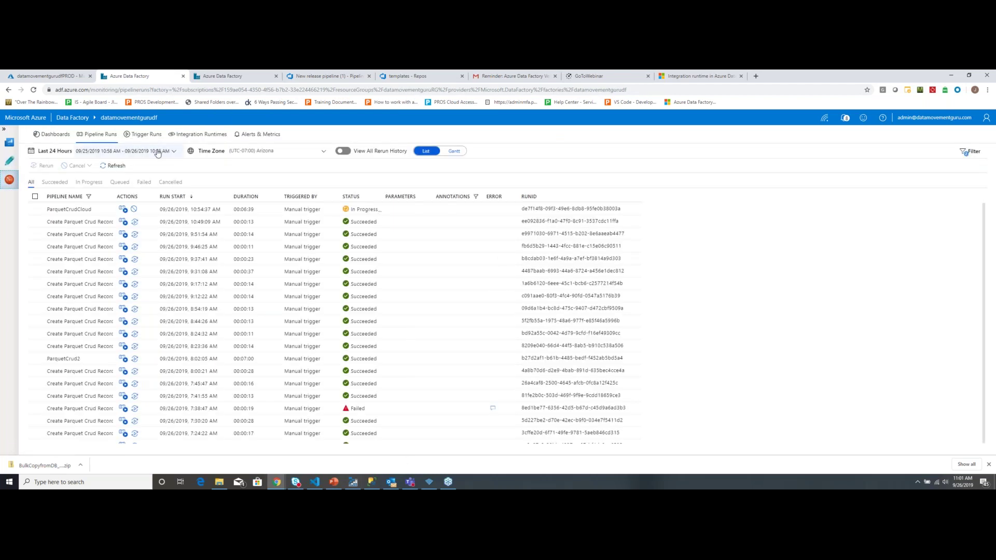
pyautogui.click(115, 167)
pyautogui.click(117, 166)
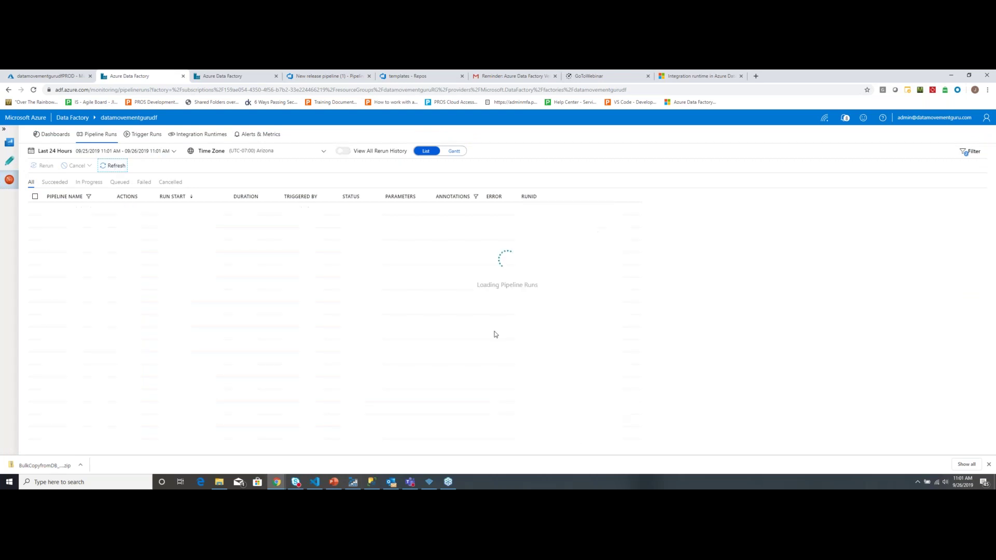
# - Switch to Azure Storage Explorer and open the parquetCrud output folder in the sample-data container
pyautogui.click(354, 482)
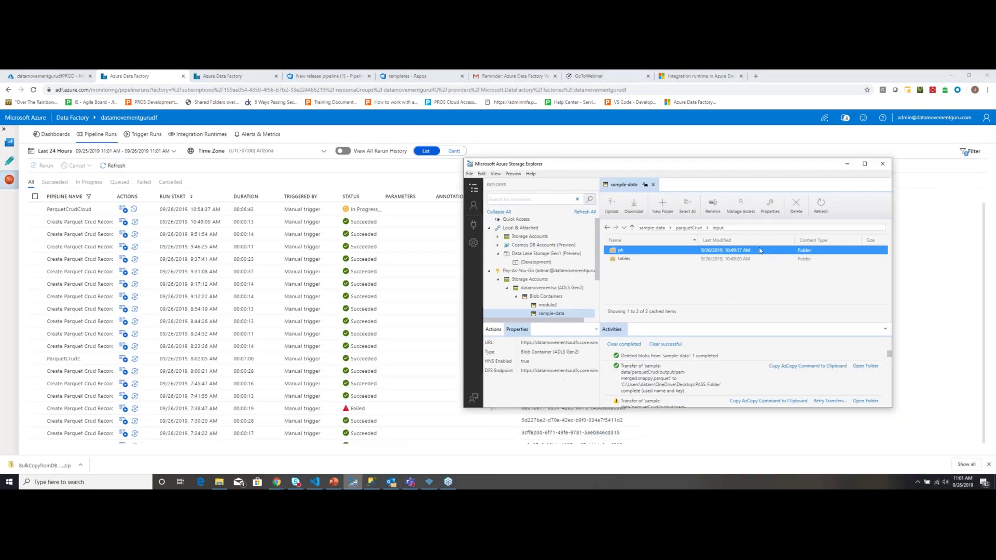
pyautogui.click(689, 228)
pyautogui.doubleClick(633, 259)
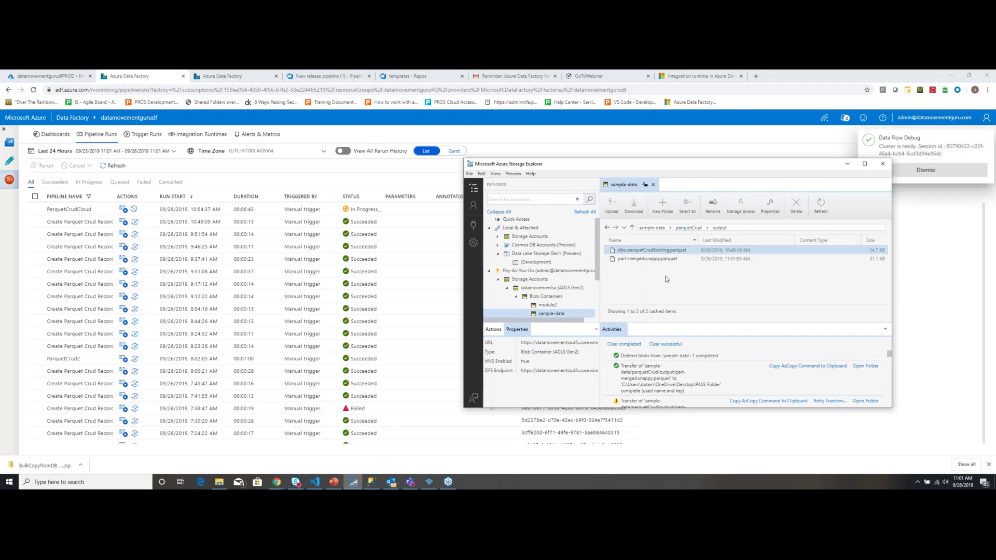
# - Try to download part-merged.snappy.parquet from the output folder to the desktop's PASS Folder
pyautogui.click(682, 260)
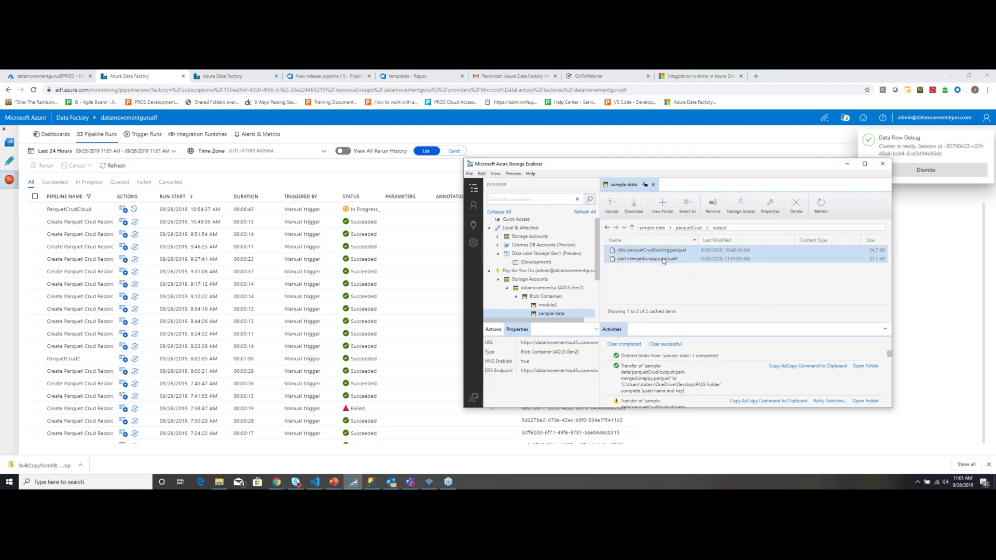
pyautogui.rightClick(682, 262)
pyautogui.click(682, 266)
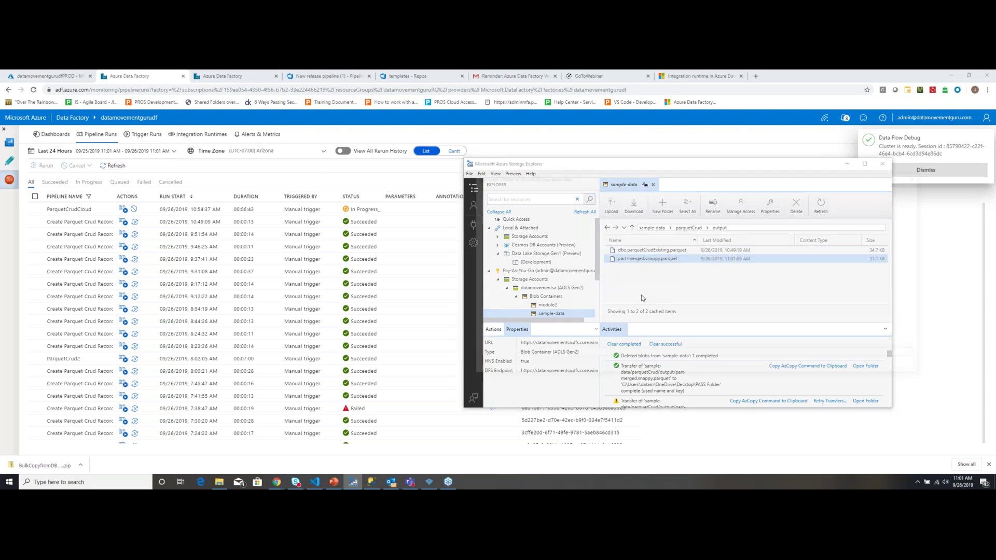
pyautogui.click(869, 369)
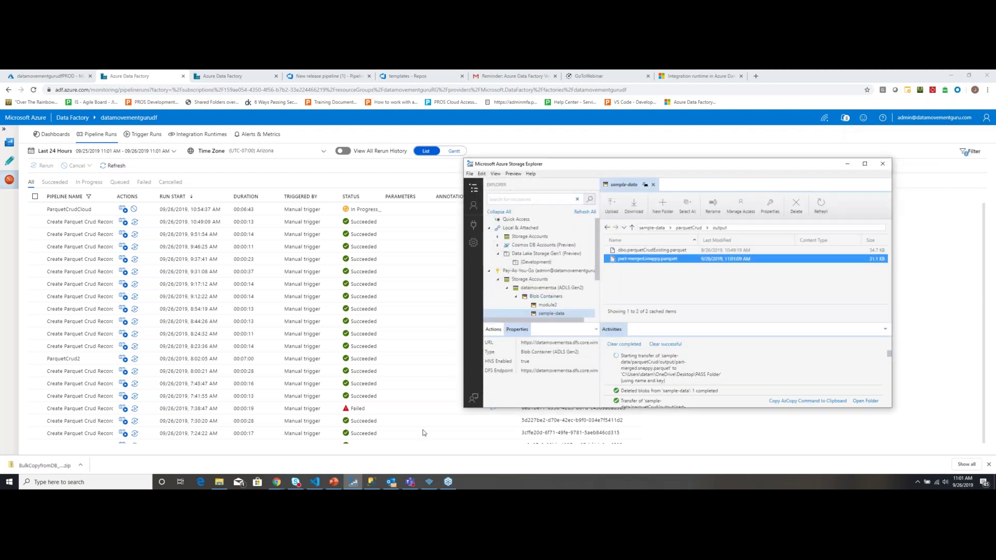
# - Move the Apache Parquet Viewer window aside and delete the old part-merged.snappy file from PASS Folder in File Explorer
pyautogui.click(433, 486)
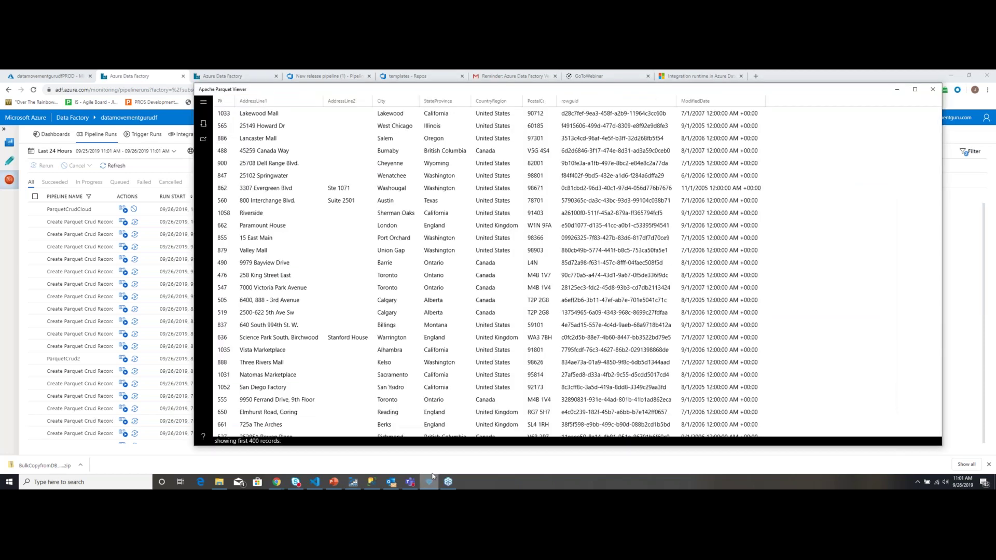
pyautogui.moveTo(354, 87); pyautogui.dragTo(442, 129)
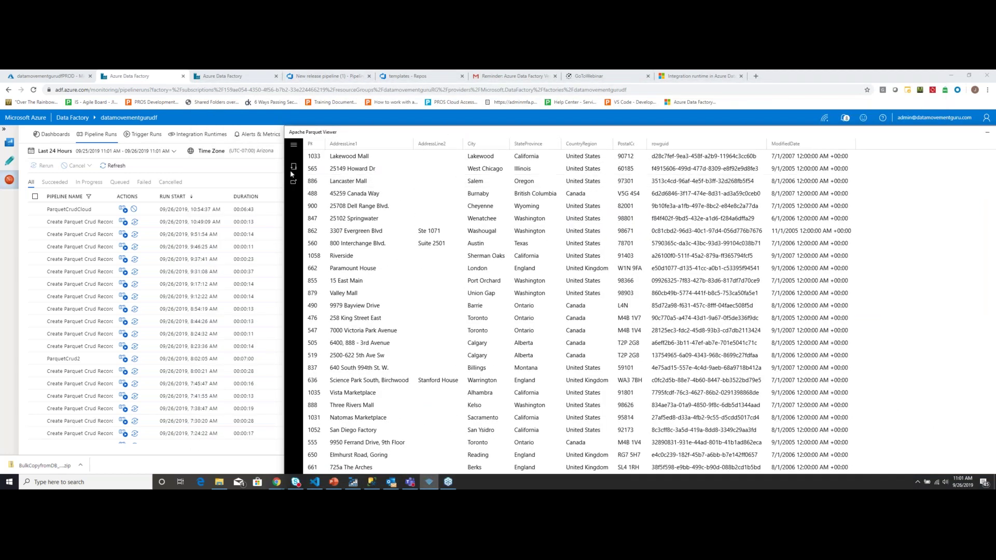
pyautogui.moveTo(363, 134); pyautogui.dragTo(570, 409)
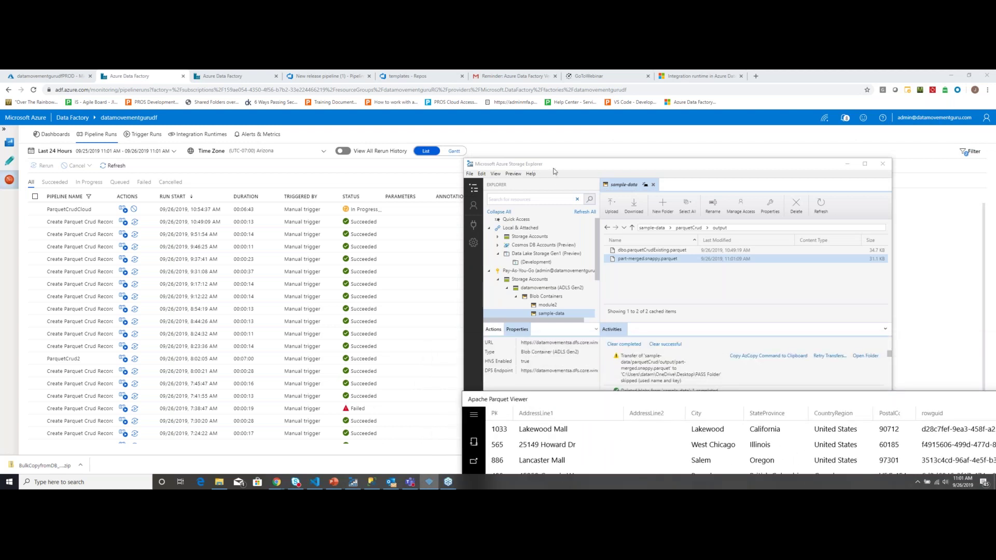
pyautogui.click(219, 482)
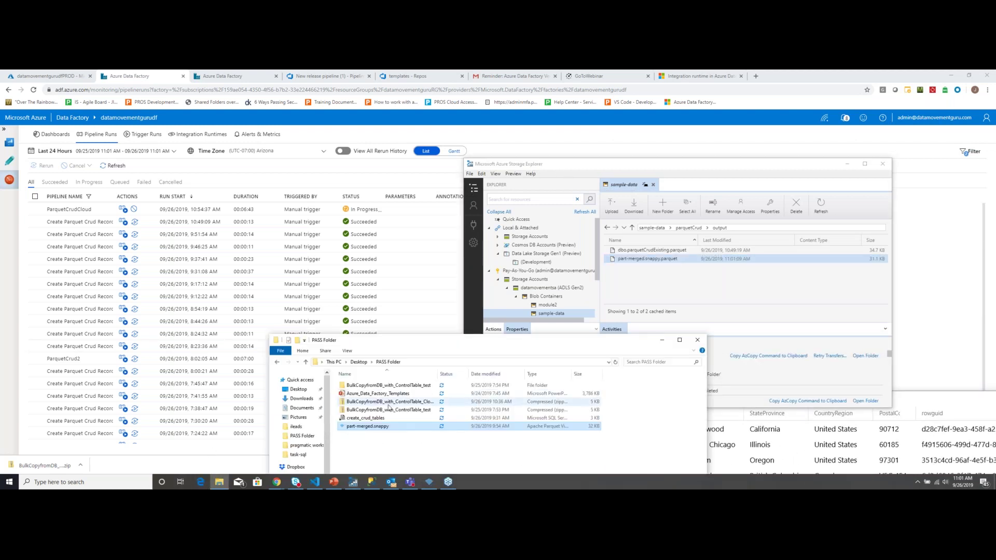
pyautogui.rightClick(393, 432)
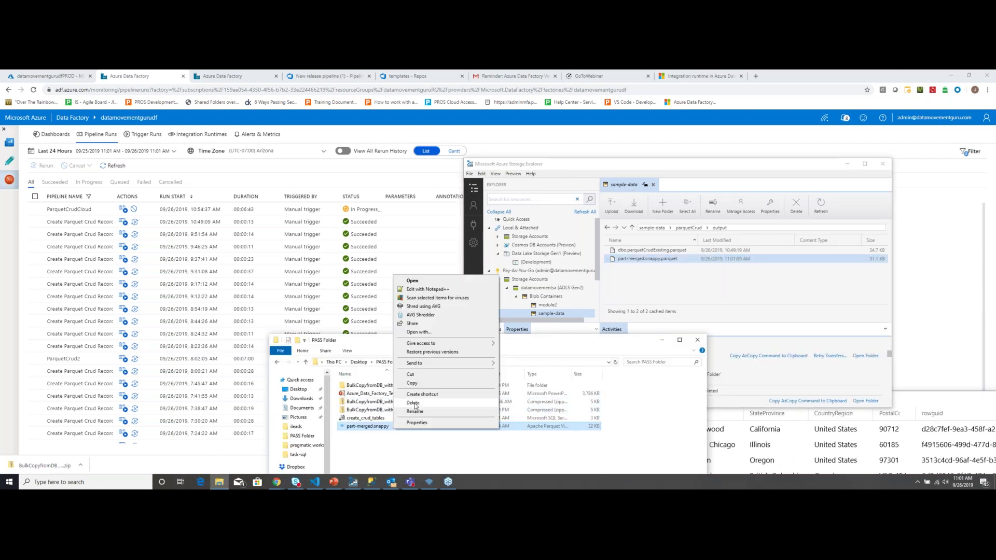
pyautogui.click(416, 407)
# - Download part-merged.snappy.parquet from Azure Storage Explorer into PASS Folder again and move the File Explorer window aside
pyautogui.click(674, 263)
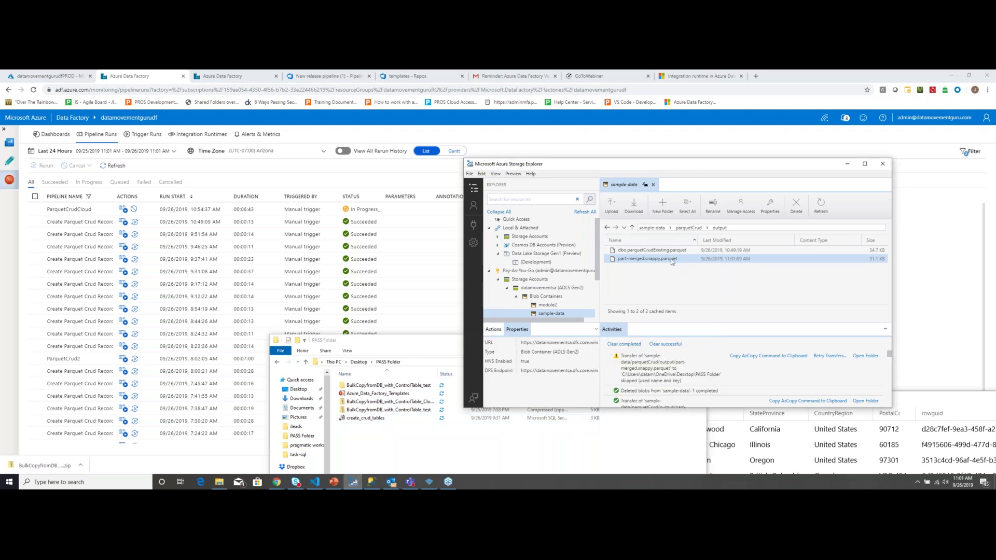
pyautogui.rightClick(672, 260)
pyautogui.click(689, 266)
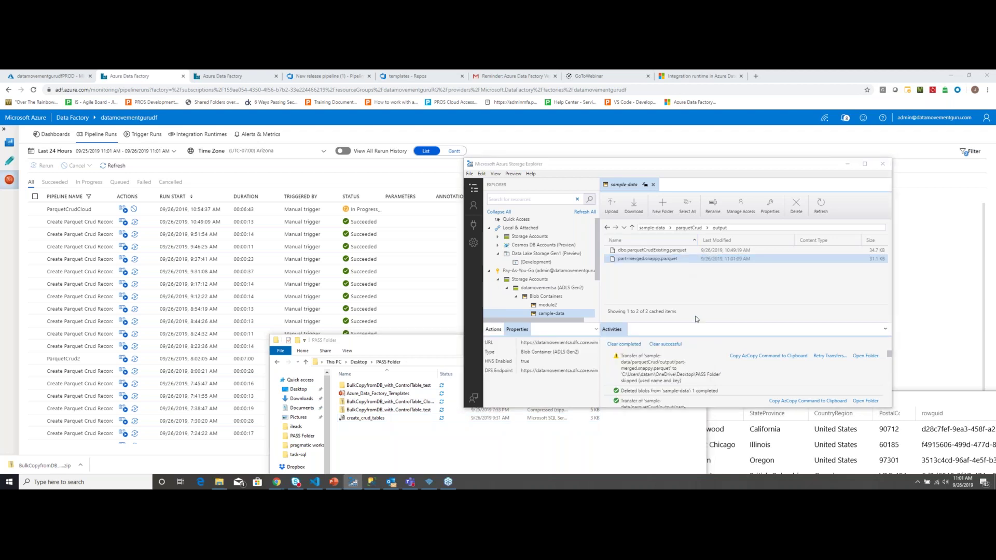
pyautogui.click(859, 368)
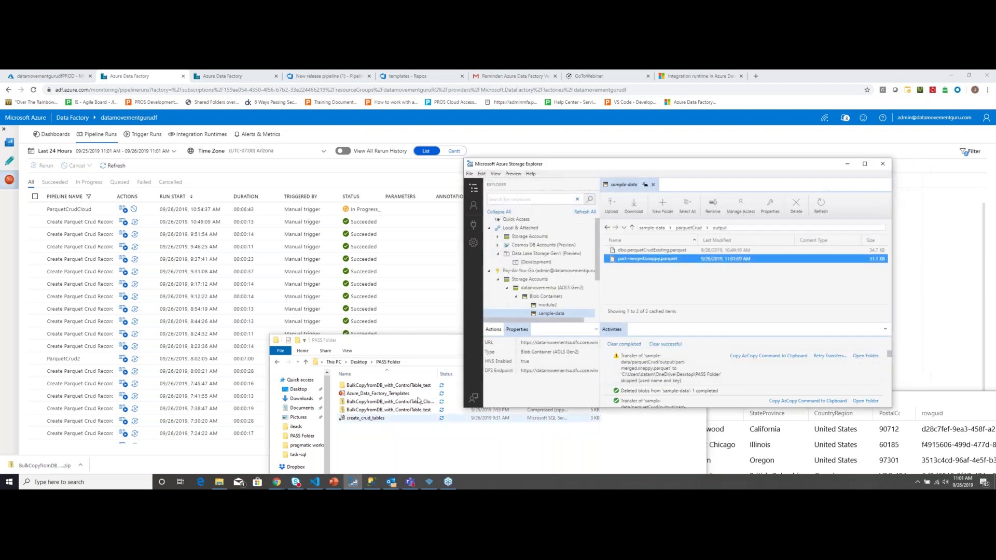
pyautogui.click(342, 339)
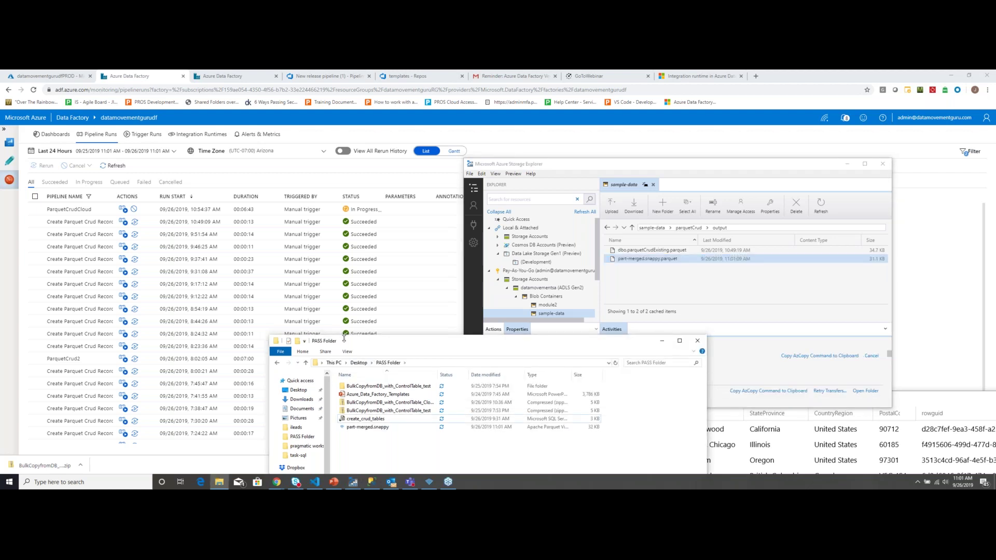
pyautogui.moveTo(357, 348); pyautogui.dragTo(135, 163)
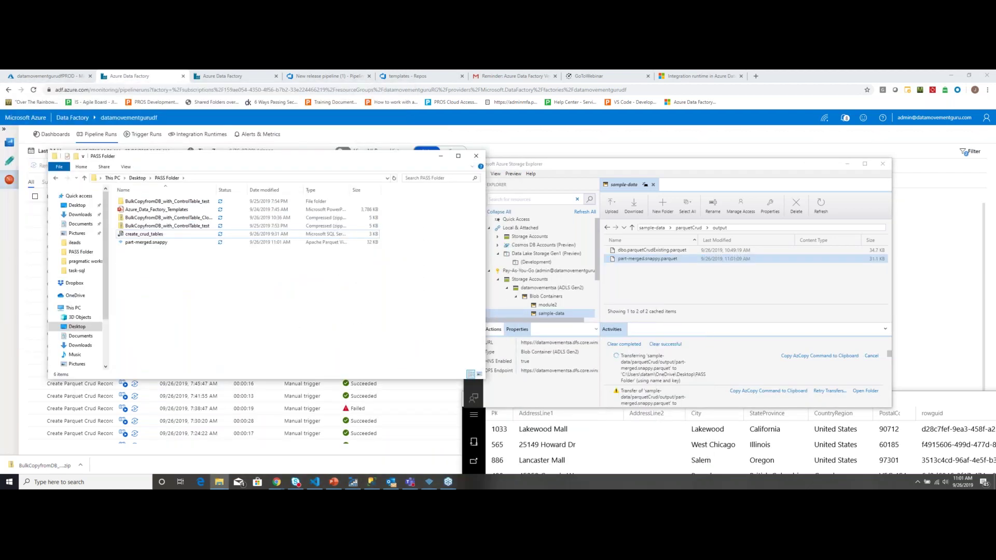
# - Bring Apache Parquet Viewer forward and open the downloaded part-merged.snappy file from PASS Folder
pyautogui.click(648, 445)
pyautogui.moveTo(608, 400); pyautogui.dragTo(475, 172)
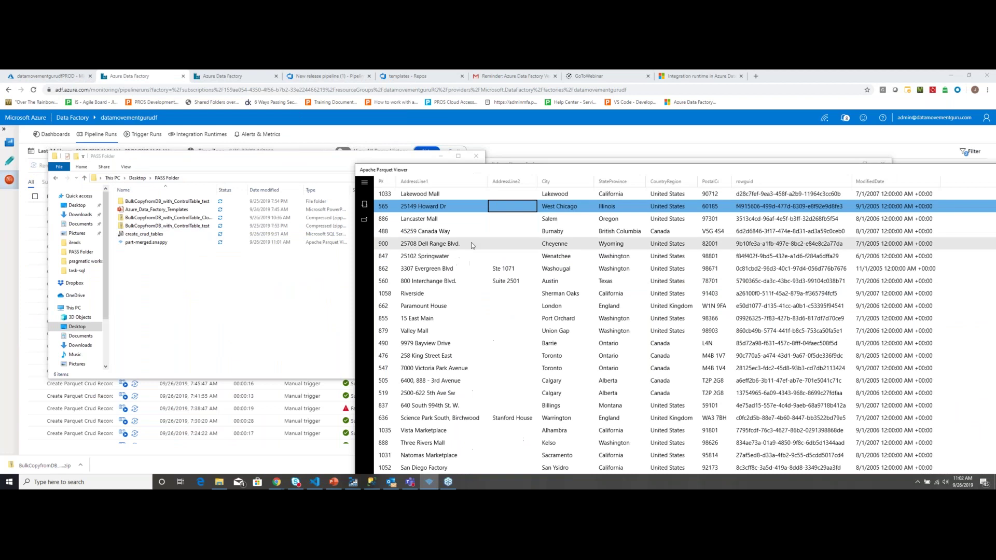
pyautogui.click(364, 205)
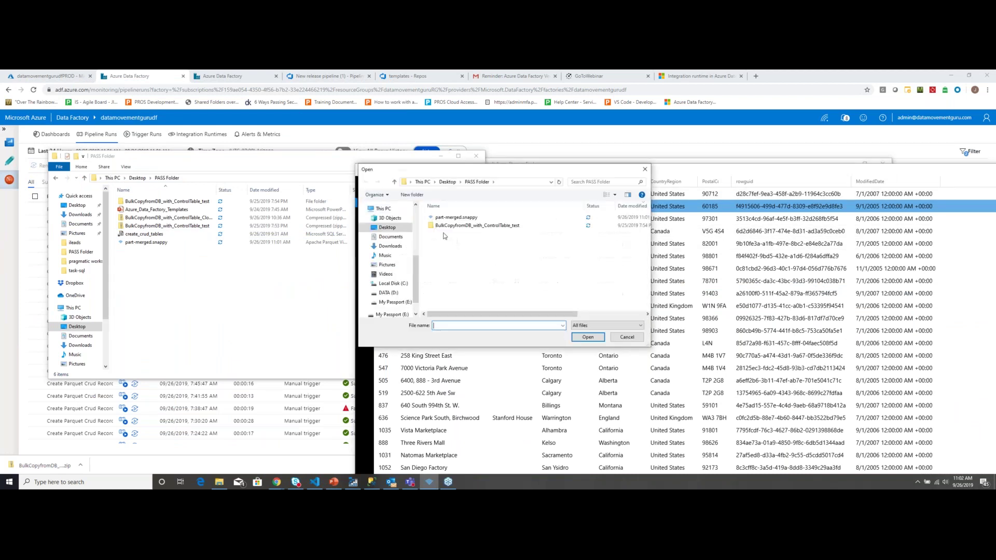
pyautogui.click(456, 218)
pyautogui.doubleClick(456, 217)
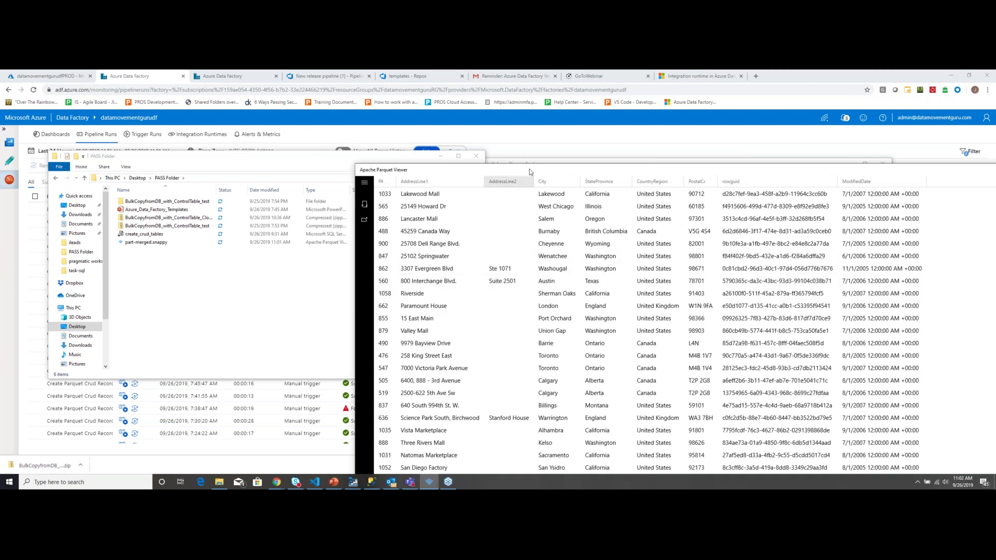
# - Move the Apache Parquet Viewer window clear, look through the merged file's records and select the one with PK 9
pyautogui.moveTo(518, 167); pyautogui.dragTo(327, 85)
pyautogui.scroll(-9, 358, 182)
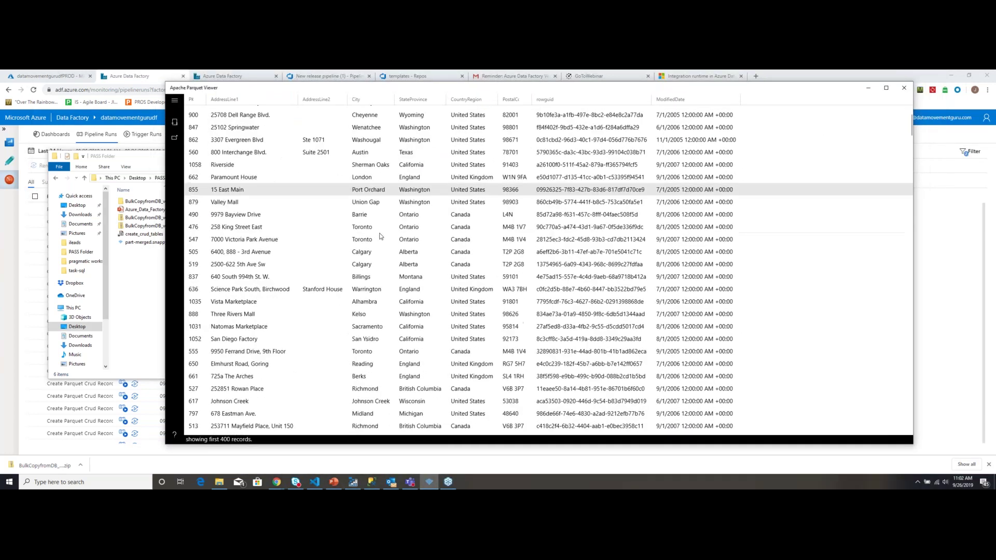
pyautogui.moveTo(911, 144); pyautogui.dragTo(886, 429)
pyautogui.scroll(4, 479, 302)
pyautogui.scroll(12, 479, 302)
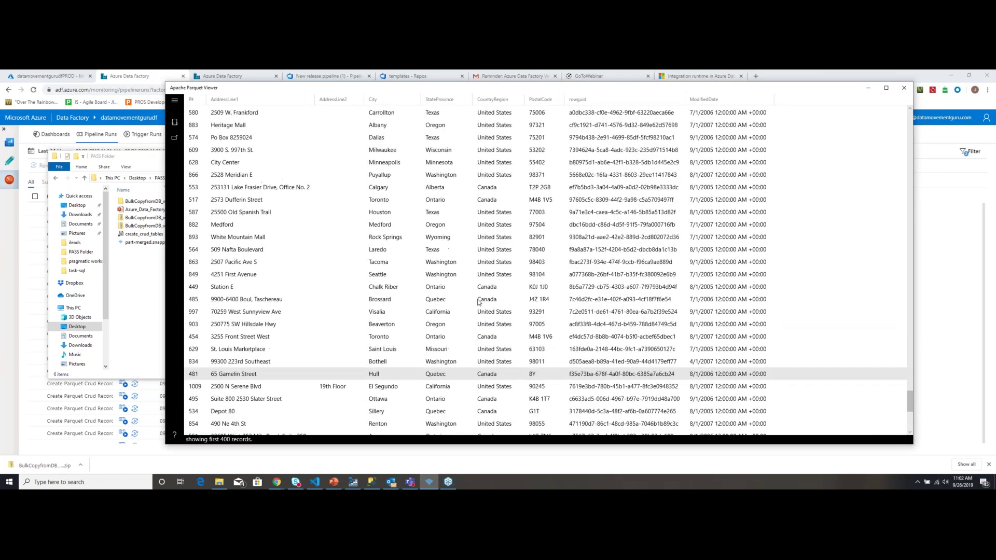
pyautogui.scroll(18, 258, 230)
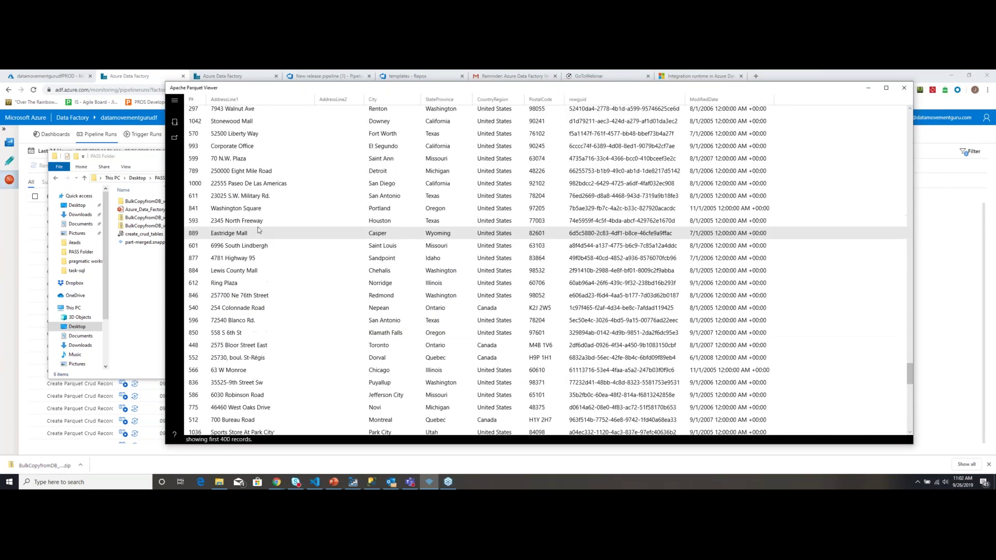
pyautogui.scroll(15, 258, 230)
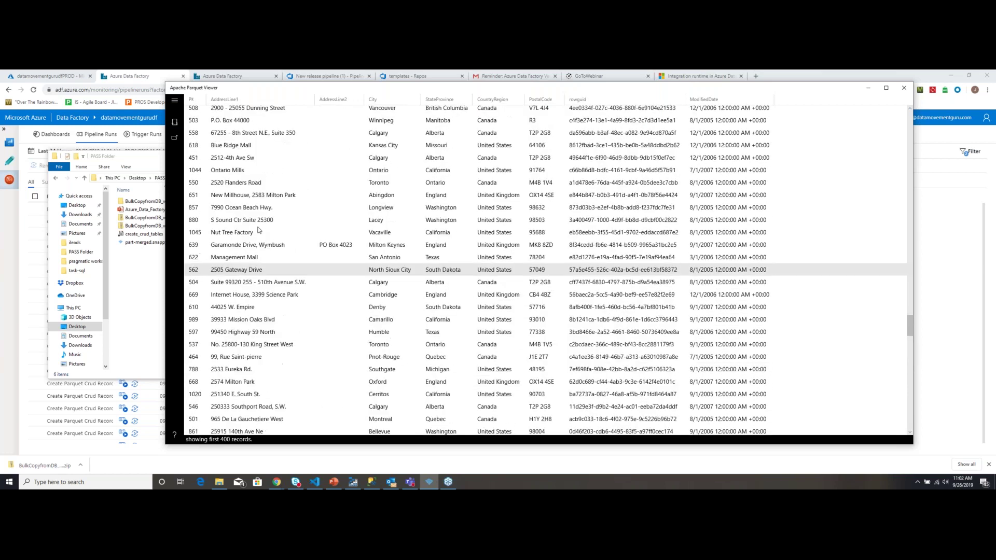
pyautogui.click(205, 193)
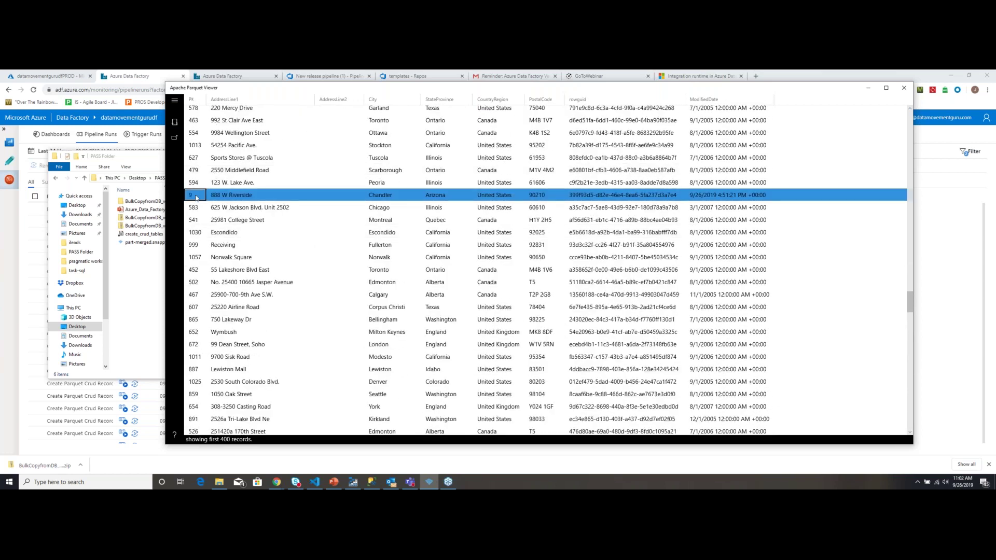
# - Switch to SQL Server Management Studio, select the PK 9 row in the lower result grid and move the Parquet Viewer aside for comparison
pyautogui.click(373, 482)
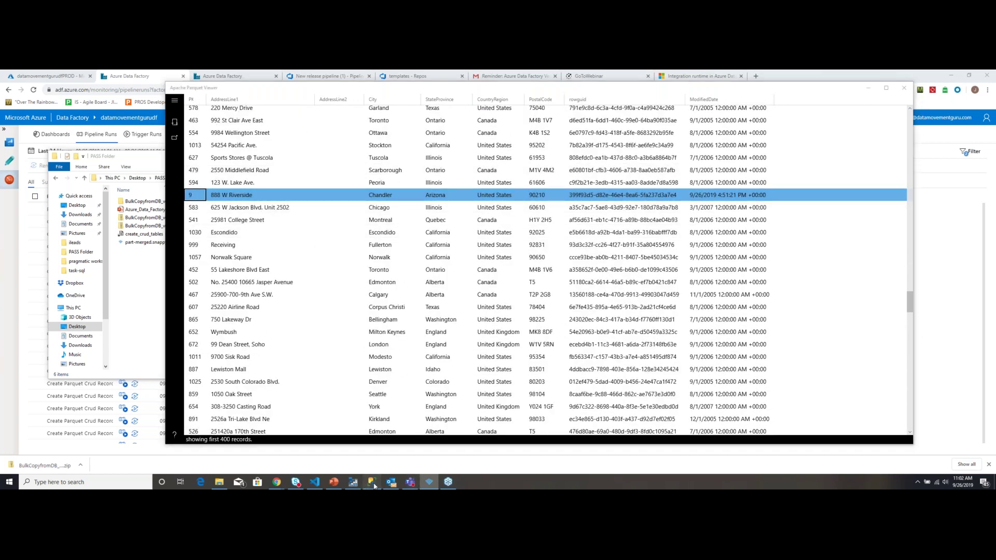
pyautogui.scroll(-3, 585, 429)
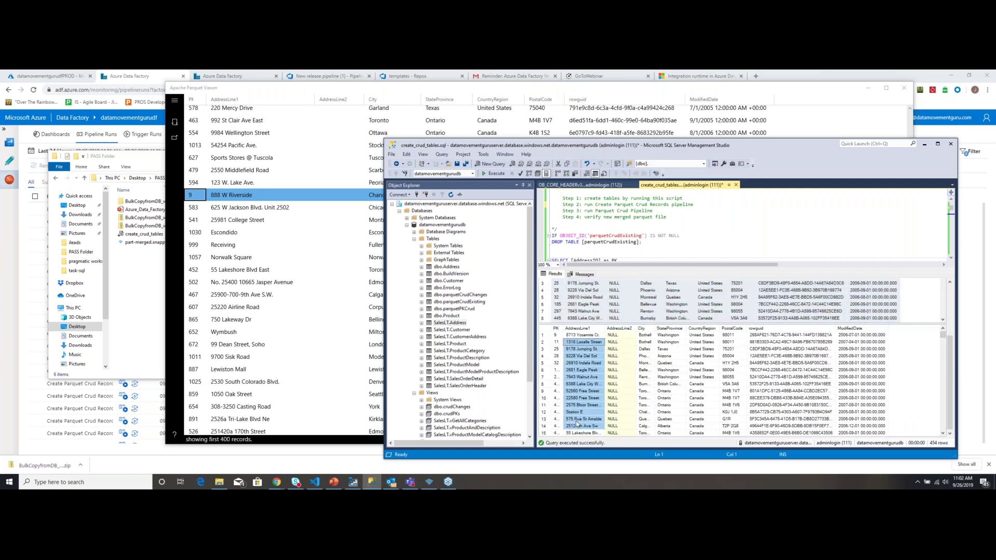
pyautogui.click(550, 335)
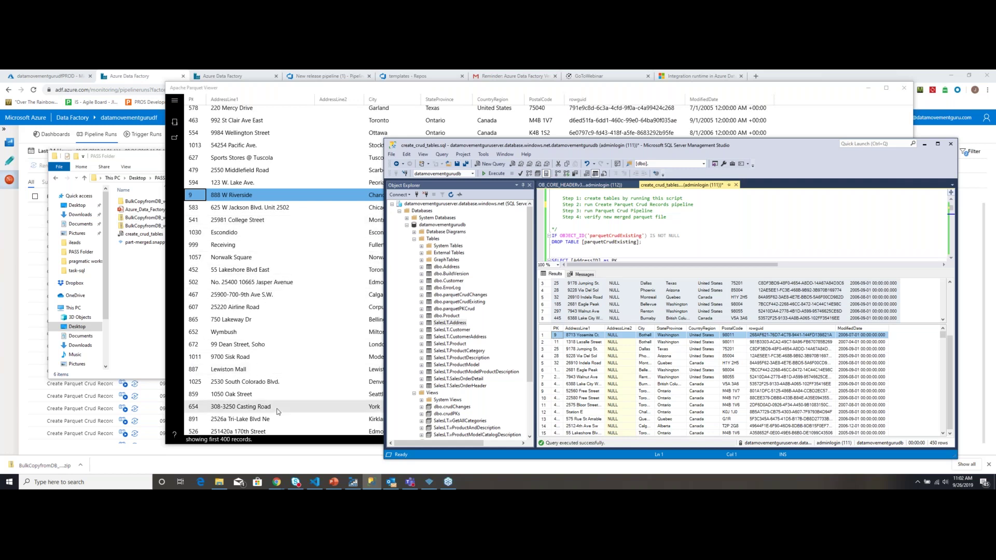
pyautogui.moveTo(325, 88); pyautogui.dragTo(389, 247)
pyautogui.click(472, 148)
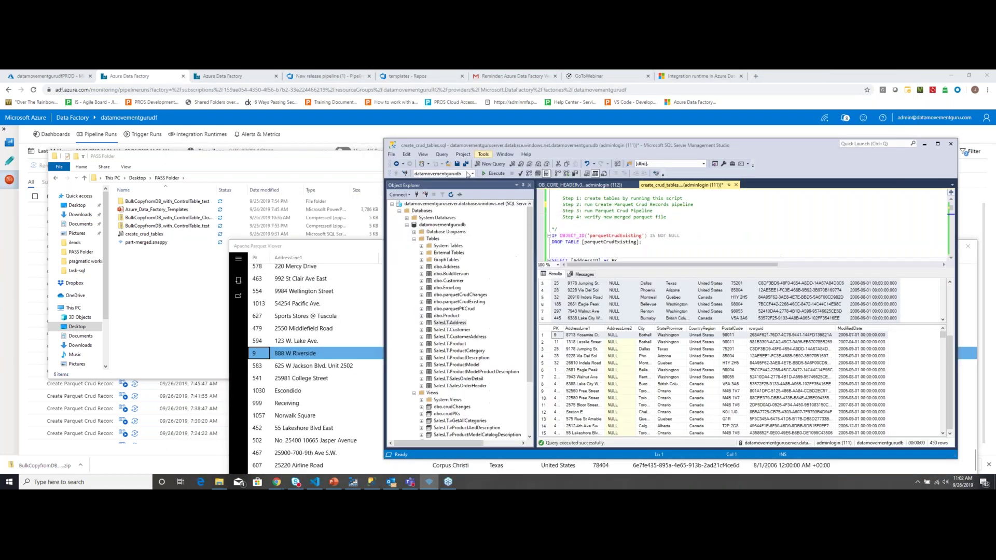
# - Switch to Azure Data Factory in Chrome, refresh the pipeline runs, return to authoring and look through the template gallery
pyautogui.click(276, 482)
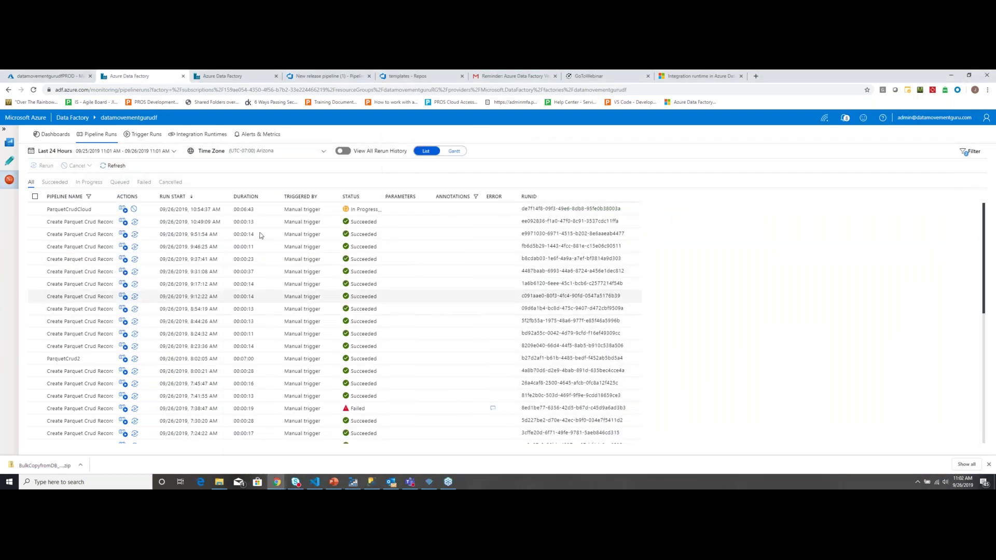
pyautogui.click(113, 166)
pyautogui.click(10, 163)
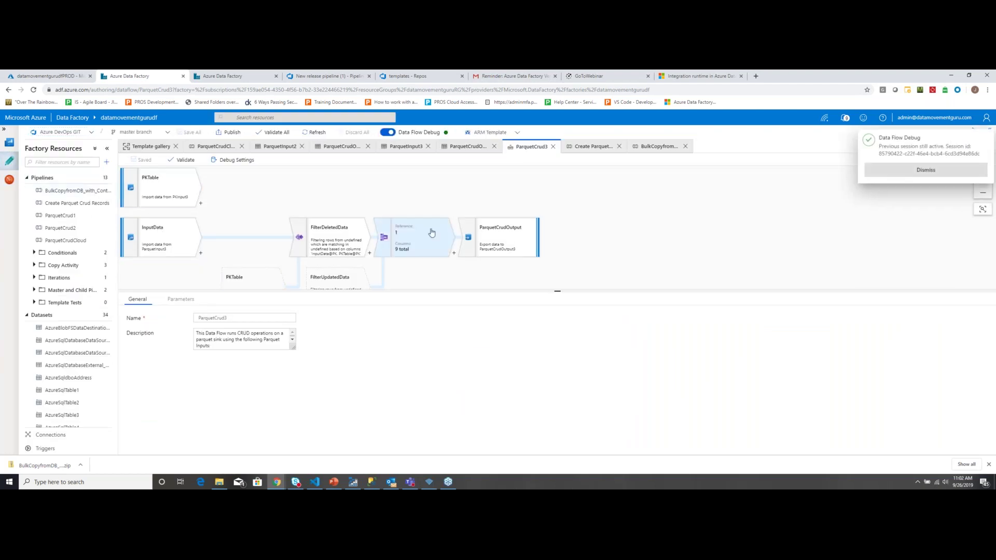
pyautogui.click(156, 147)
pyautogui.scroll(-10, 501, 293)
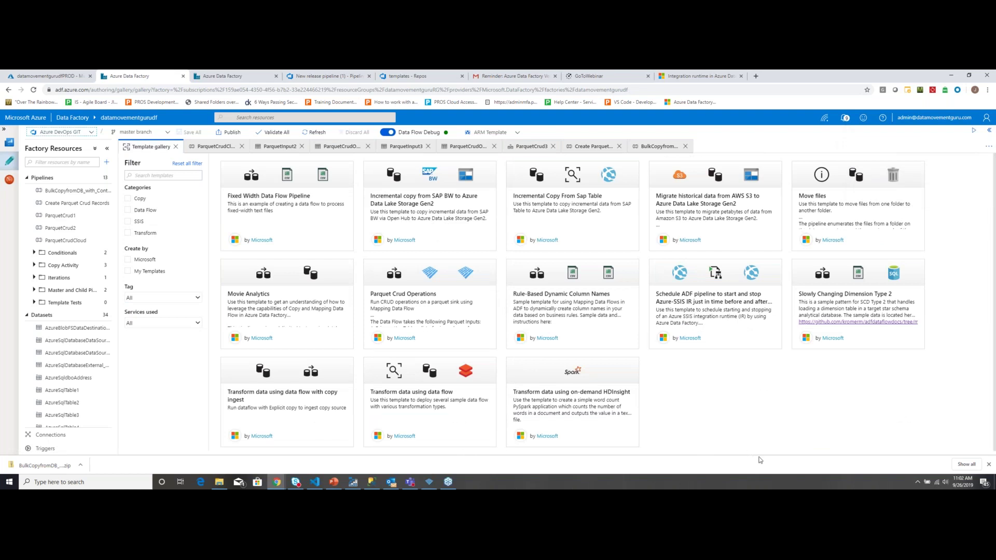
pyautogui.click(983, 285)
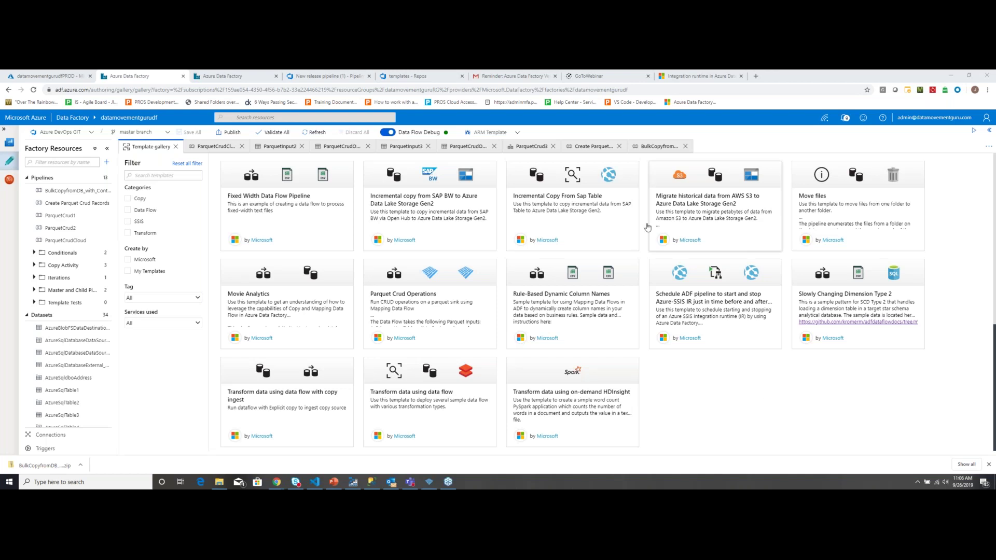
# - In the Azure portal, open Cost Management + Billing and view the costs of the Pay-As-You-Go subscription
pyautogui.click(73, 76)
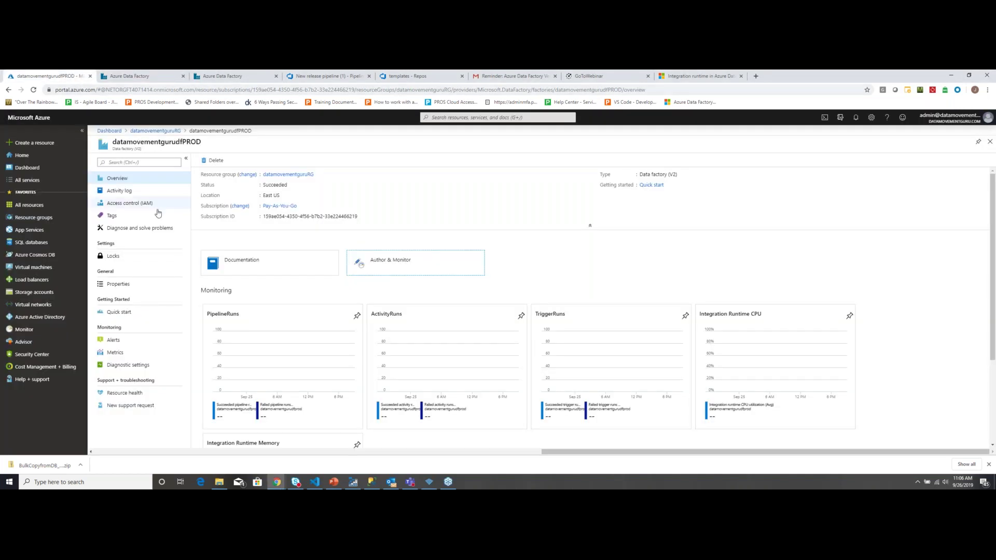
pyautogui.click(71, 368)
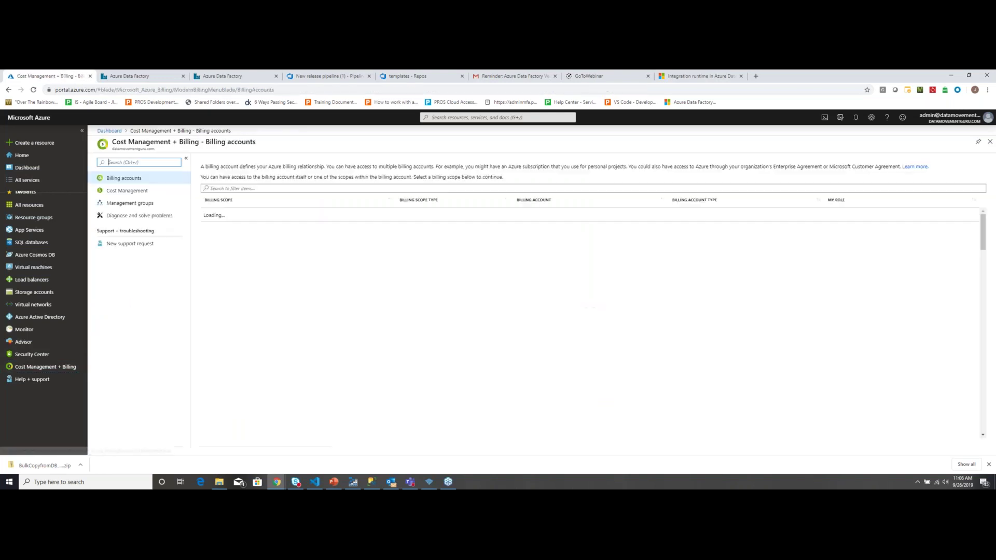
pyautogui.click(242, 217)
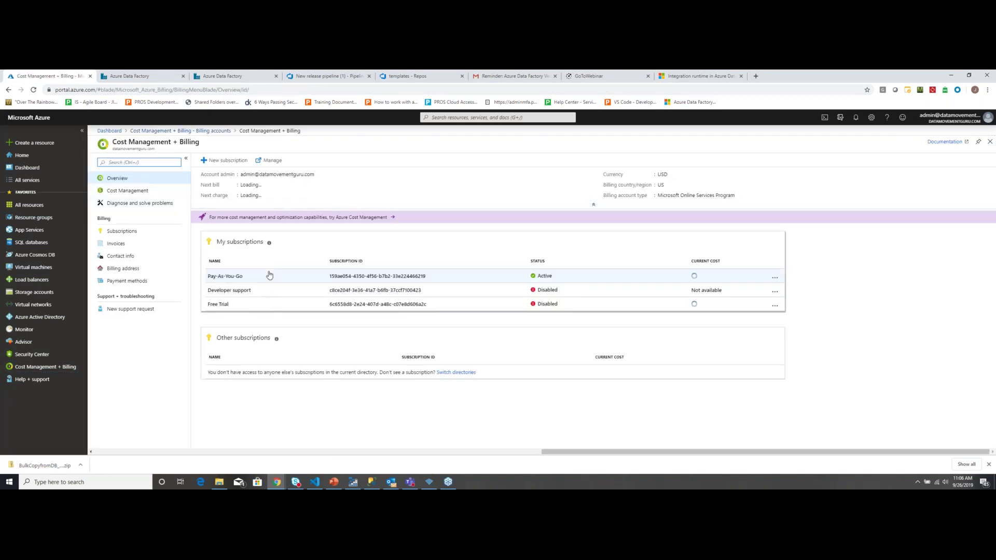
pyautogui.click(274, 282)
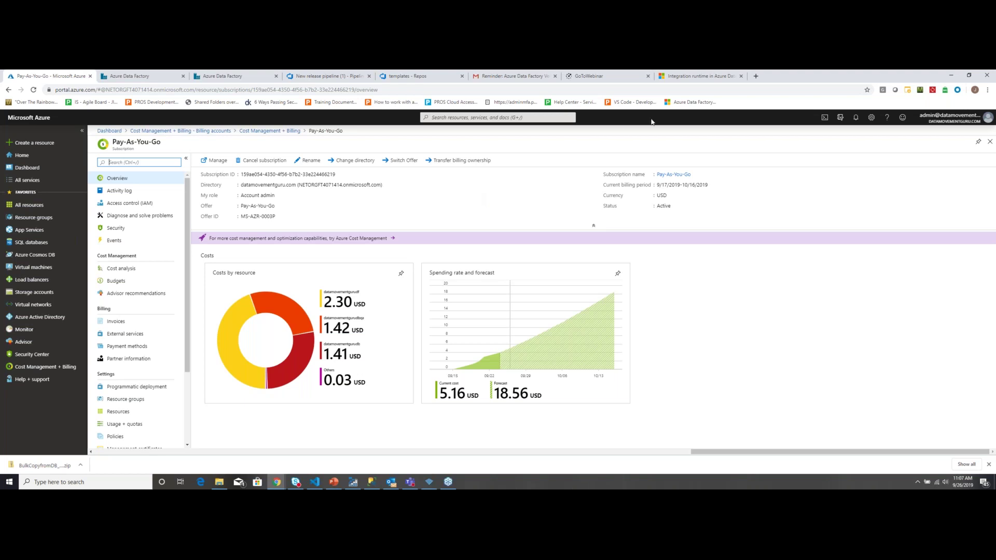
# - Search the web for the Azure calculator in a new browser tab and open Microsoft's Pricing Calculator page
pyautogui.click(756, 76)
pyautogui.write('p')
pyautogui.press('BackSpace')
pyautogui.write('azi')
pyautogui.press('BackSpace')
pyautogui.write('u')
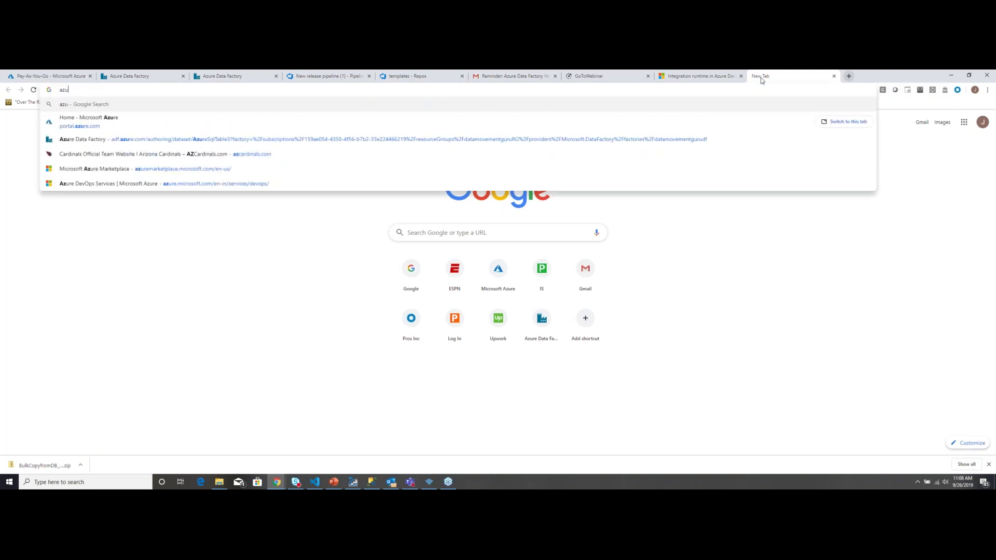
pyautogui.write('re calc')
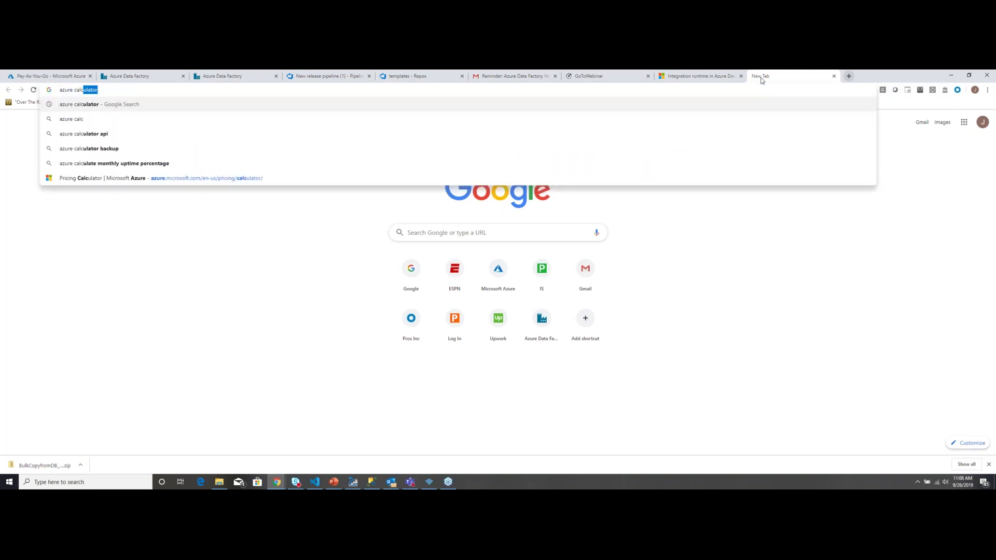
pyautogui.press('Return')
pyautogui.click(139, 181)
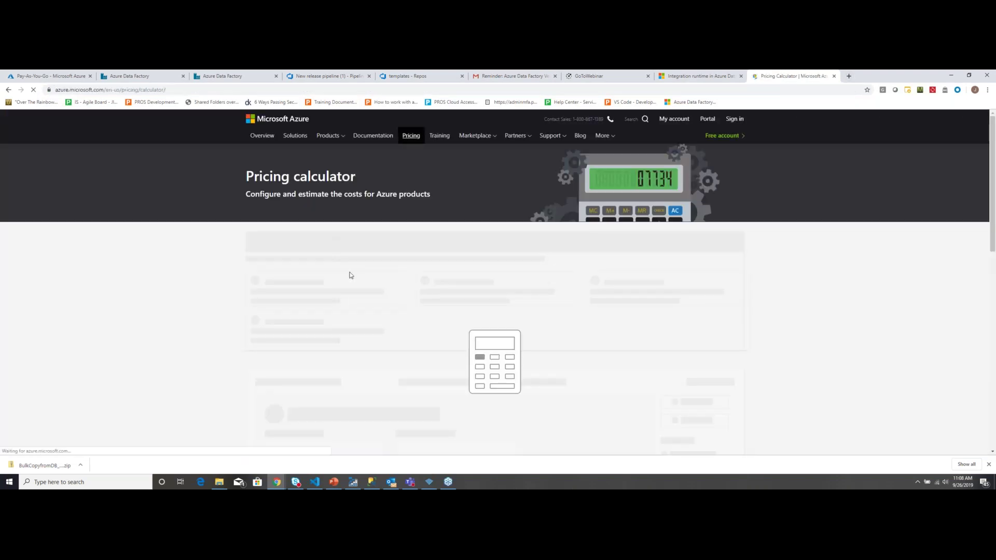
# - Search the calculator's products for "data fa" and add Data Factory to the estimate
pyautogui.scroll(-1, 578, 314)
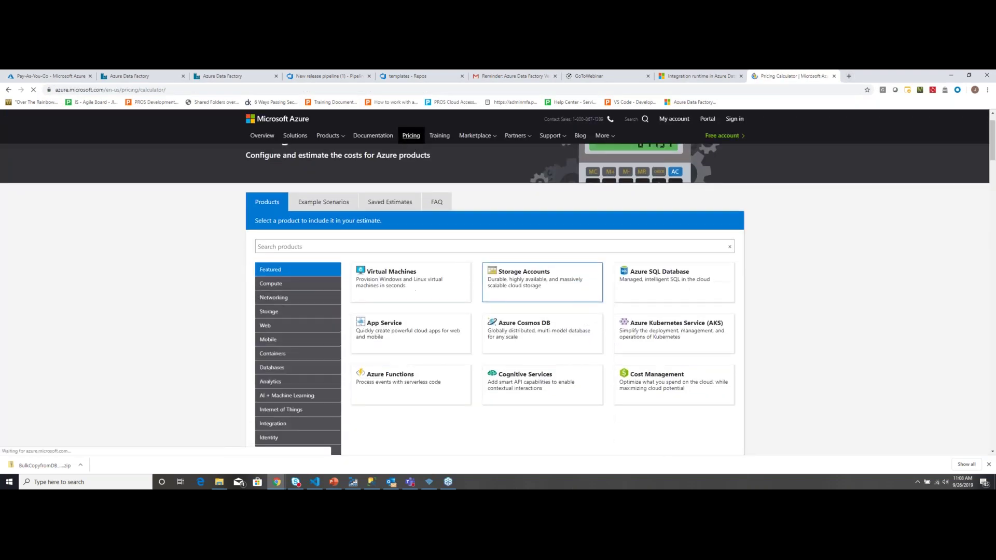
pyautogui.click(335, 246)
pyautogui.write('data fa')
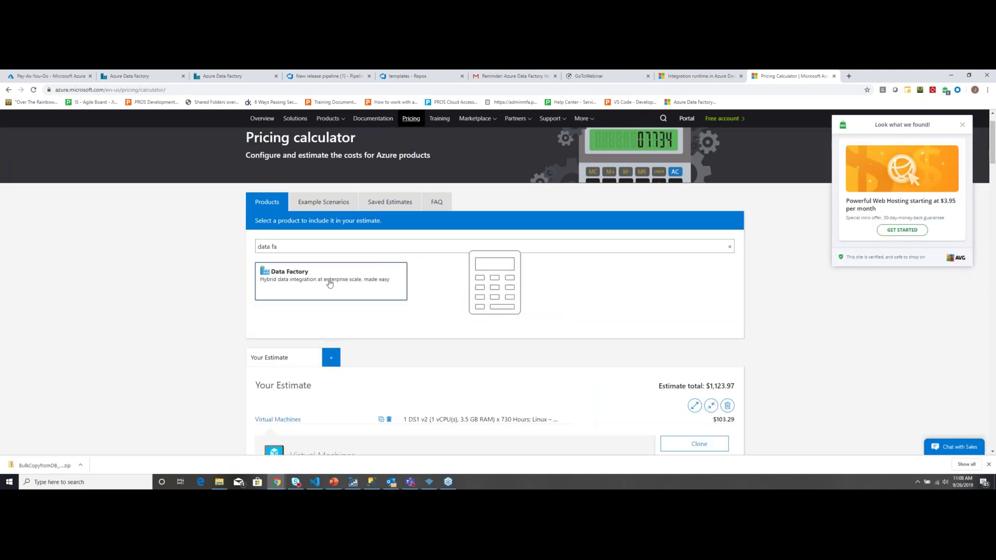
pyautogui.click(328, 281)
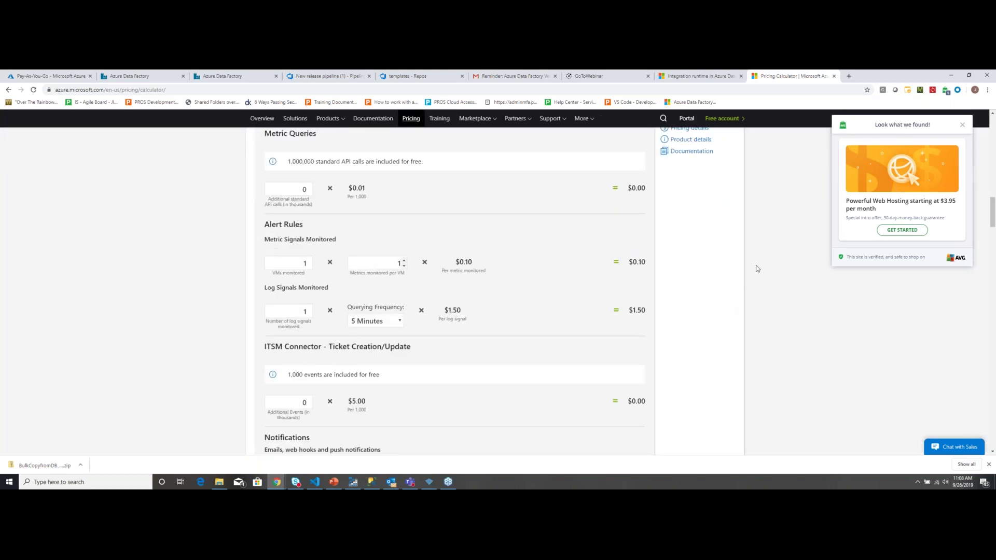
# - Find the Data Factory section of the estimate and examine its Azure Integration Runtime orchestration and execution rates
pyautogui.scroll(-5, 755, 272)
pyautogui.scroll(-15, 756, 271)
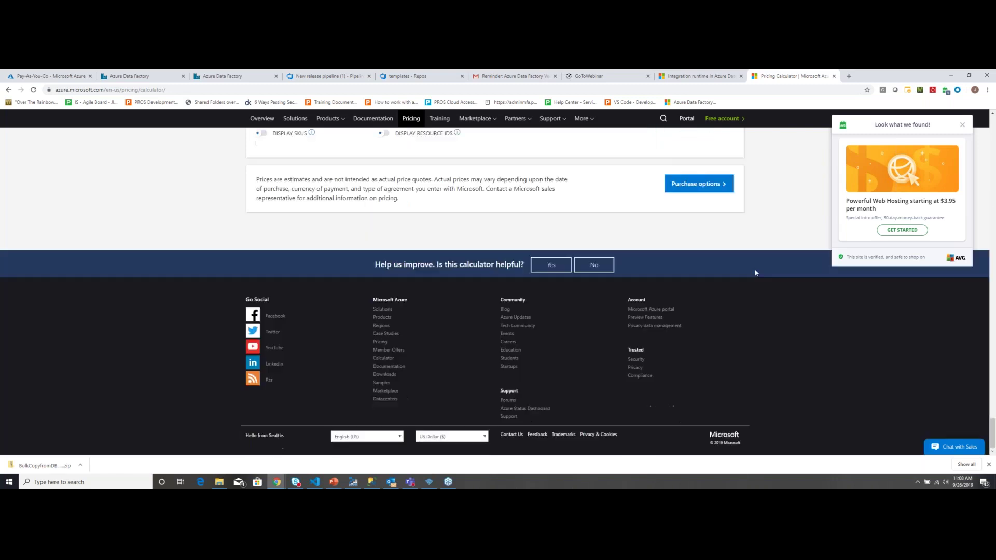
pyautogui.scroll(10, 756, 272)
pyautogui.scroll(10, 755, 272)
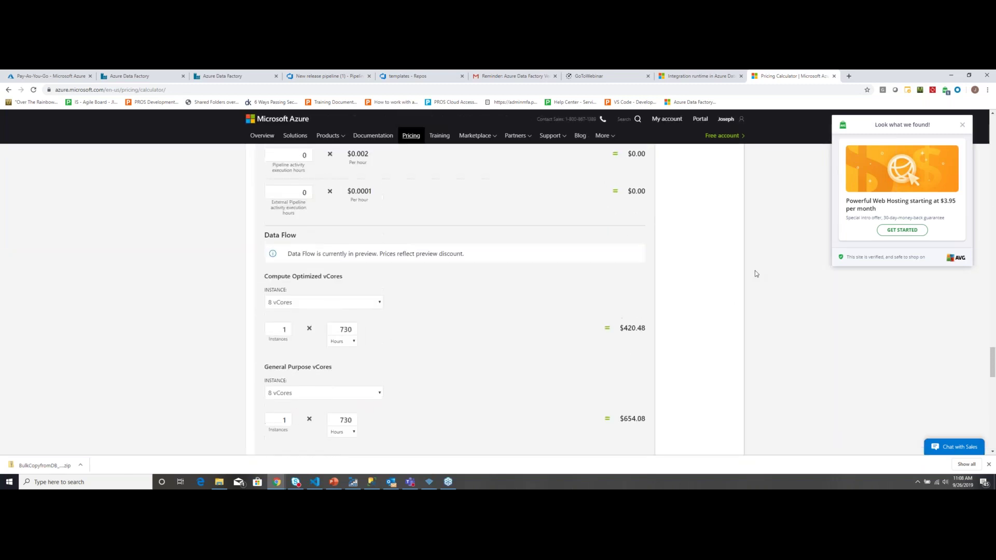
pyautogui.scroll(8, 756, 271)
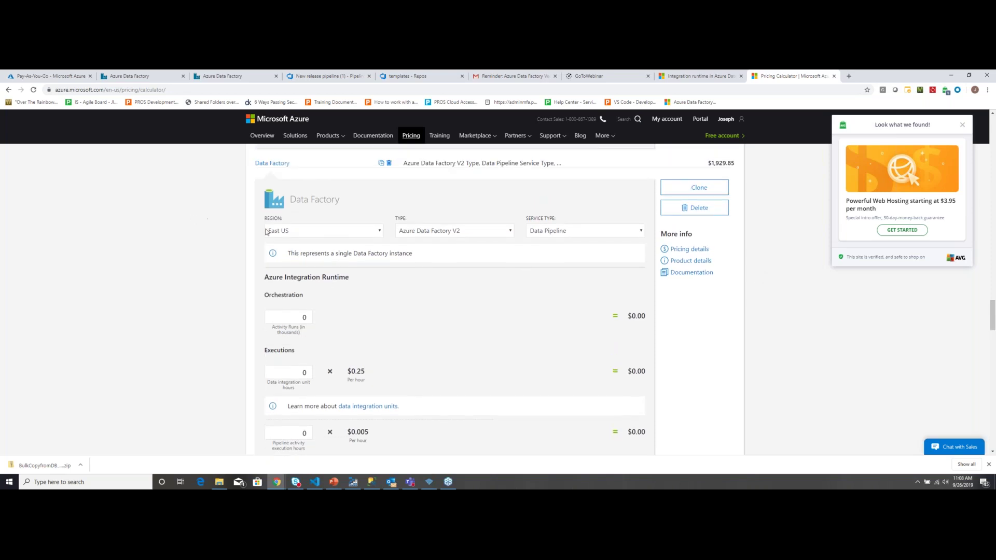
pyautogui.scroll(-1, 187, 248)
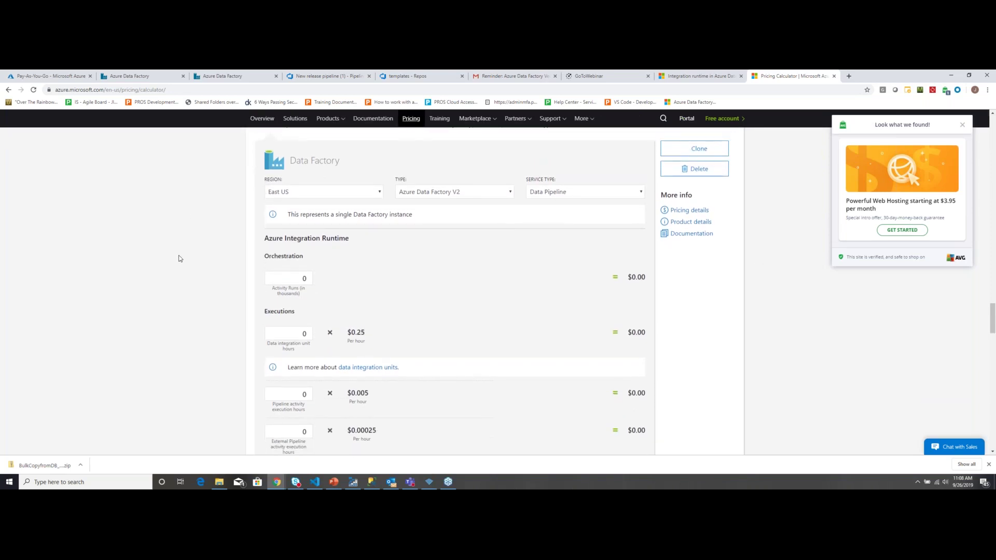
pyautogui.scroll(-2, 179, 258)
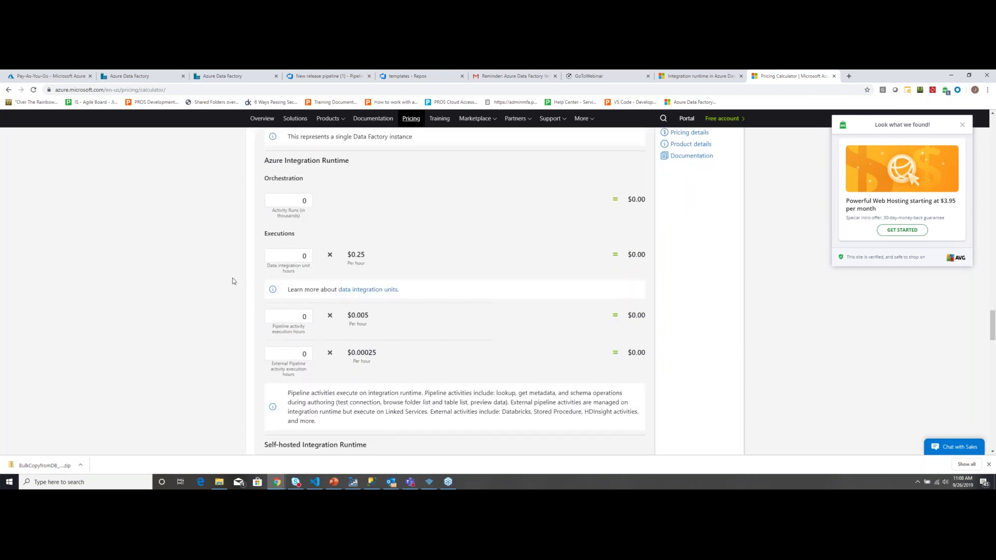
pyautogui.scroll(-3, 232, 279)
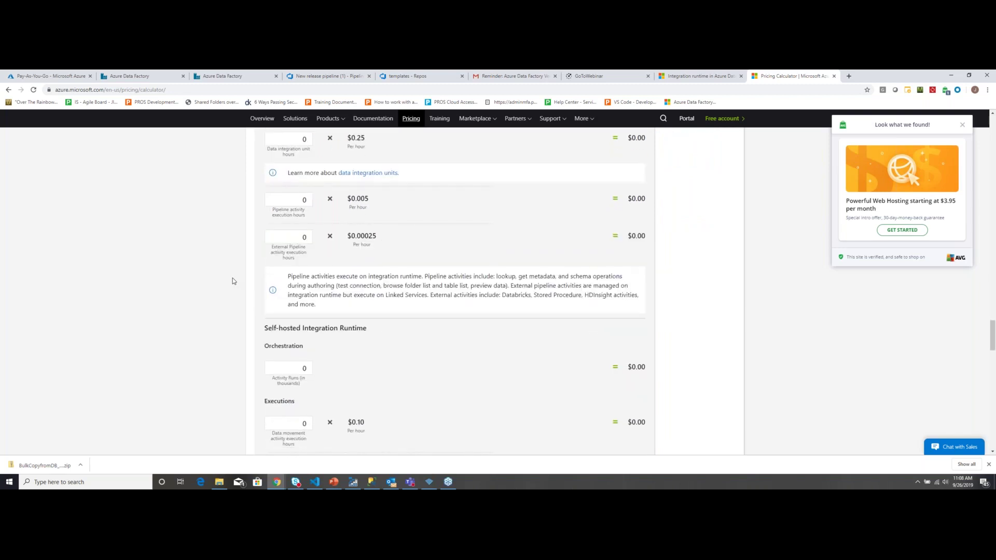
pyautogui.scroll(3, 232, 280)
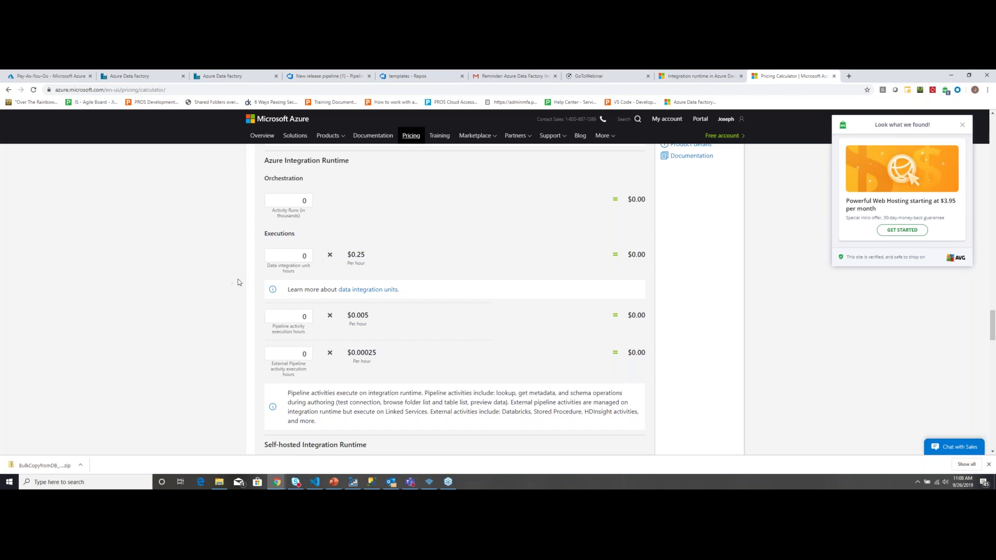
# - Examine the Data Factory estimate's self-hosted runtime rates, Data Flow vCore costs, and read/write and monitoring operation prices
pyautogui.scroll(-4, 233, 295)
pyautogui.scroll(-2, 270, 285)
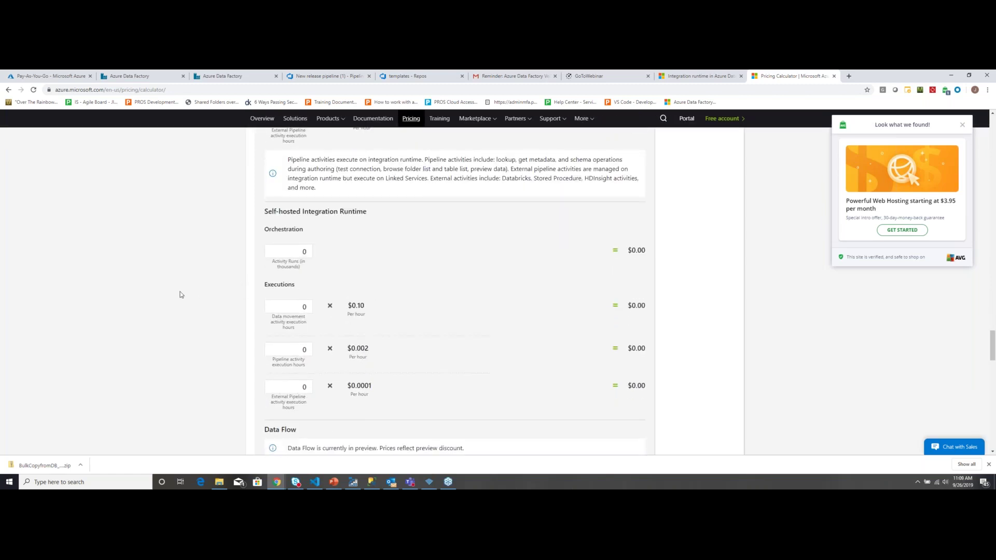
pyautogui.scroll(-4, 176, 292)
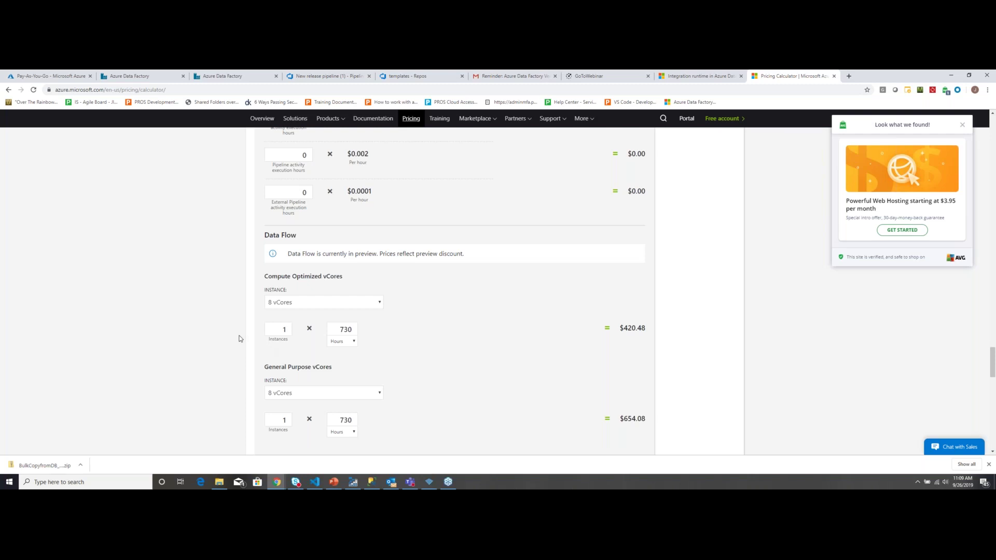
pyautogui.scroll(-1, 240, 338)
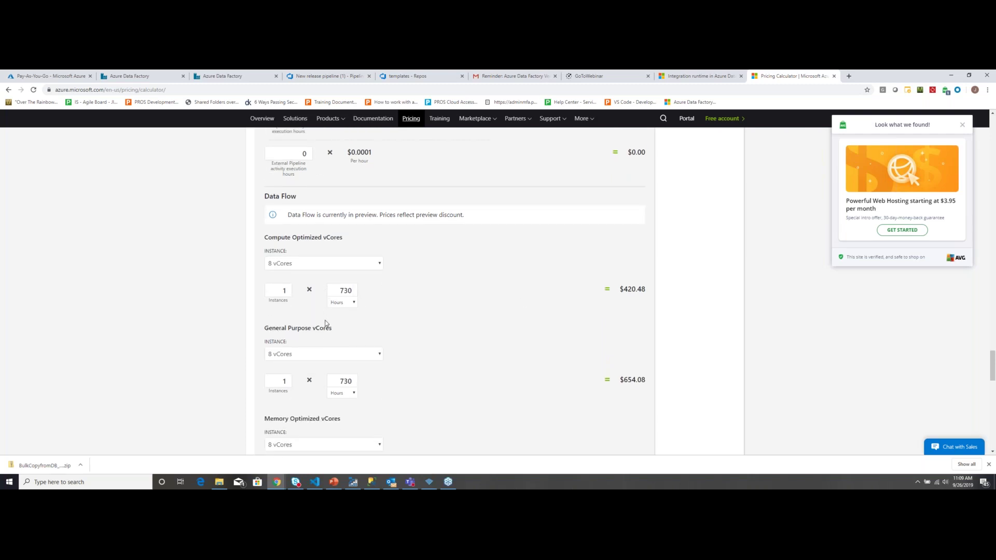
pyautogui.scroll(-3, 325, 324)
pyautogui.scroll(-5, 455, 291)
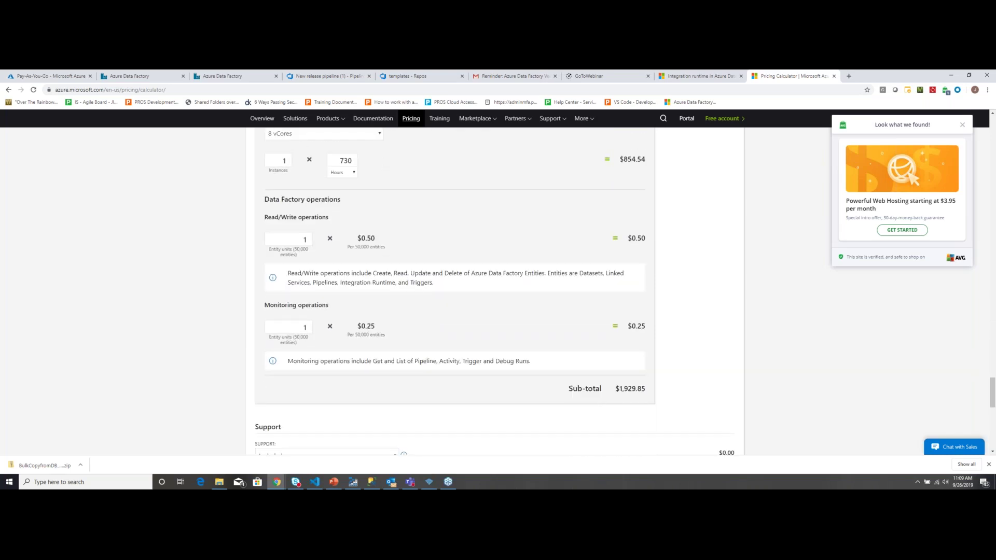
pyautogui.scroll(1, 332, 298)
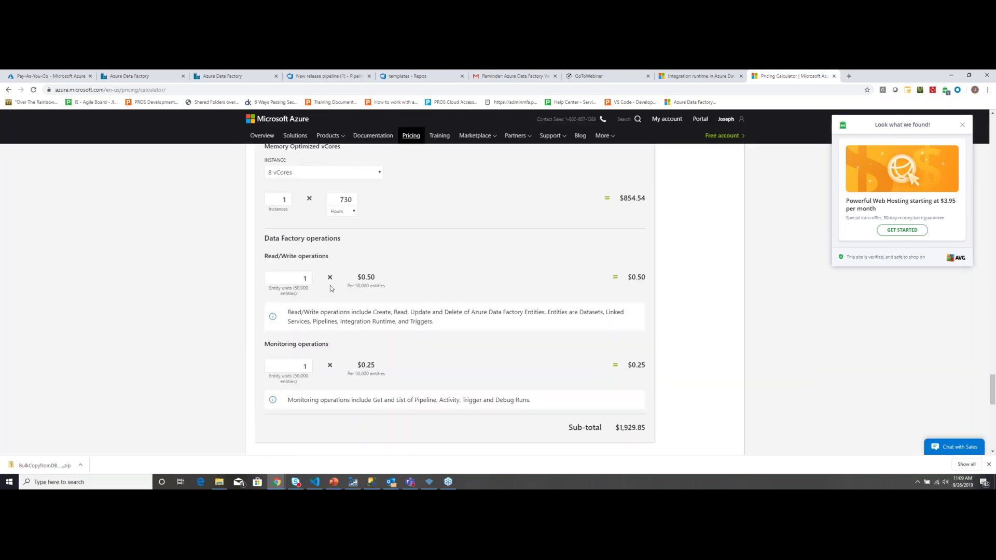
# - Set the Compute Optimized vCores usage to 3 hours in the Data Flow part of the Data Factory estimate
pyautogui.scroll(2, 389, 272)
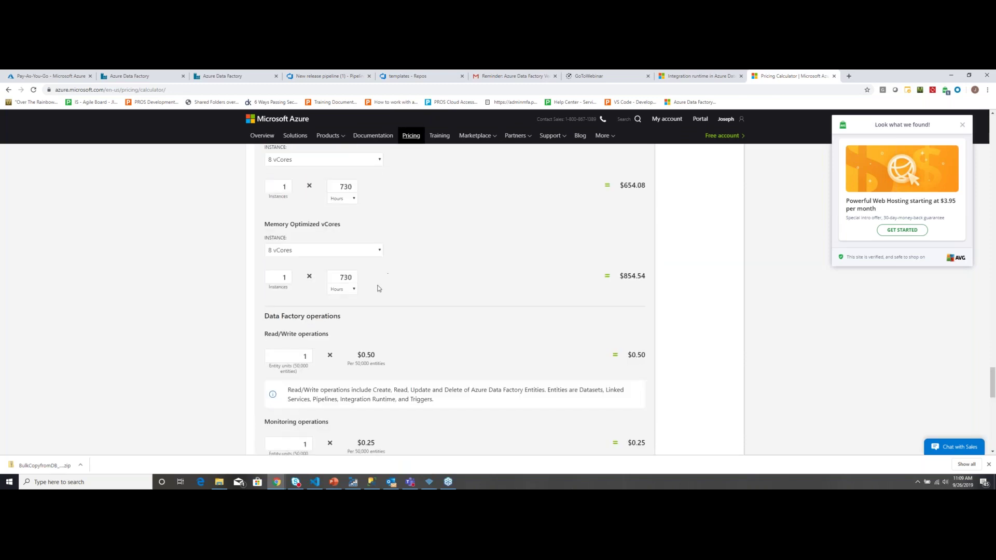
pyautogui.scroll(-4, 377, 289)
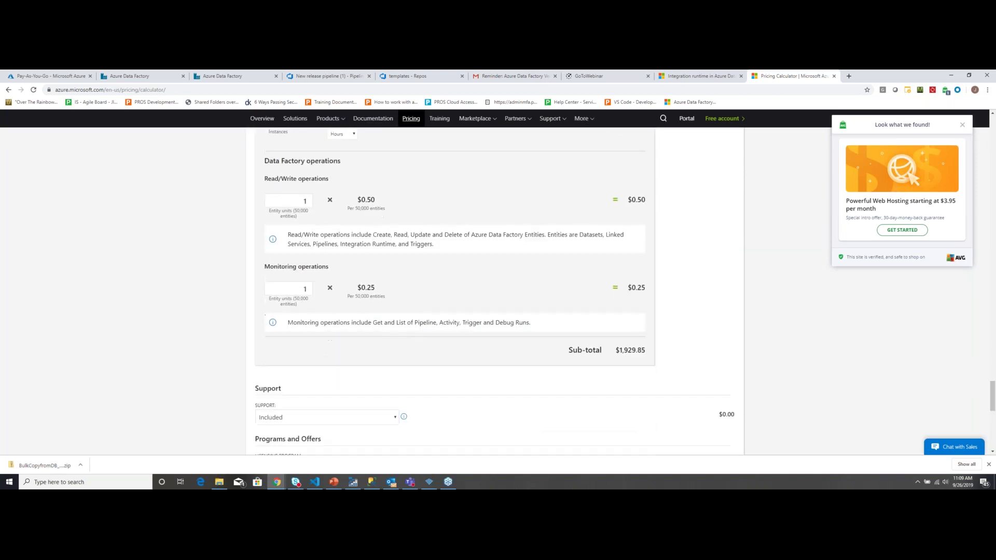
pyautogui.scroll(9, 455, 295)
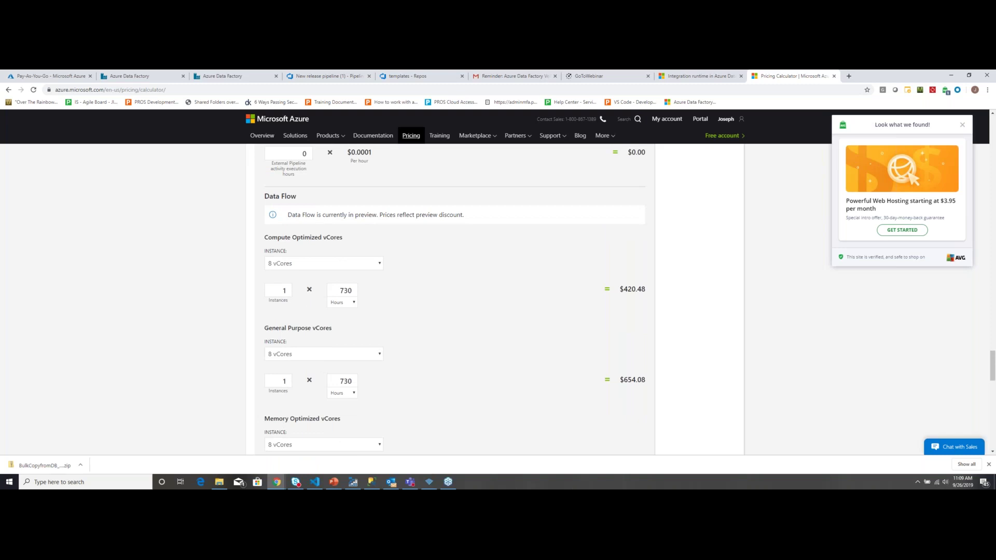
pyautogui.scroll(1, 381, 325)
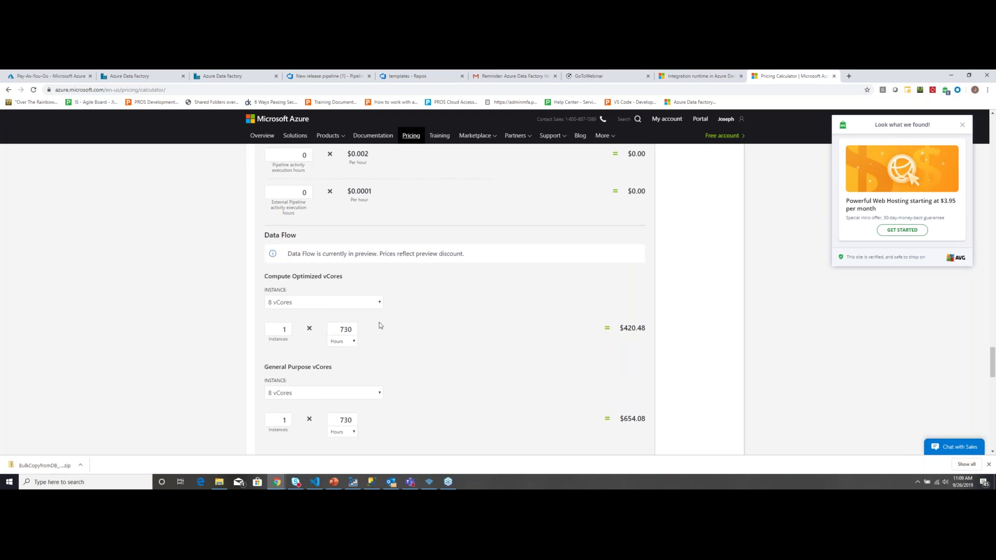
pyautogui.scroll(-1, 380, 325)
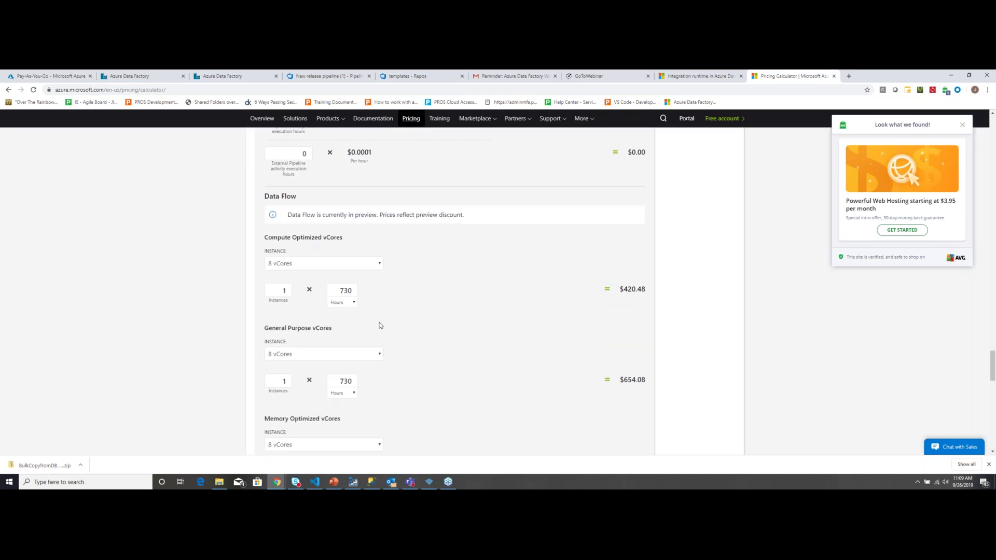
pyautogui.doubleClick(343, 291)
pyautogui.write('13')
pyautogui.press('BackSpace')
pyautogui.write('3')
pyautogui.press('BackSpace')
pyautogui.write('2')
pyautogui.press('BackSpace')
pyautogui.press('Left')
pyautogui.write('3')
pyautogui.press('Delete')
# - Compare the Data Factory estimate's Azure and self-hosted integration runtime rates with its Data Flow vCore and operations charges
pyautogui.scroll(5, 467, 315)
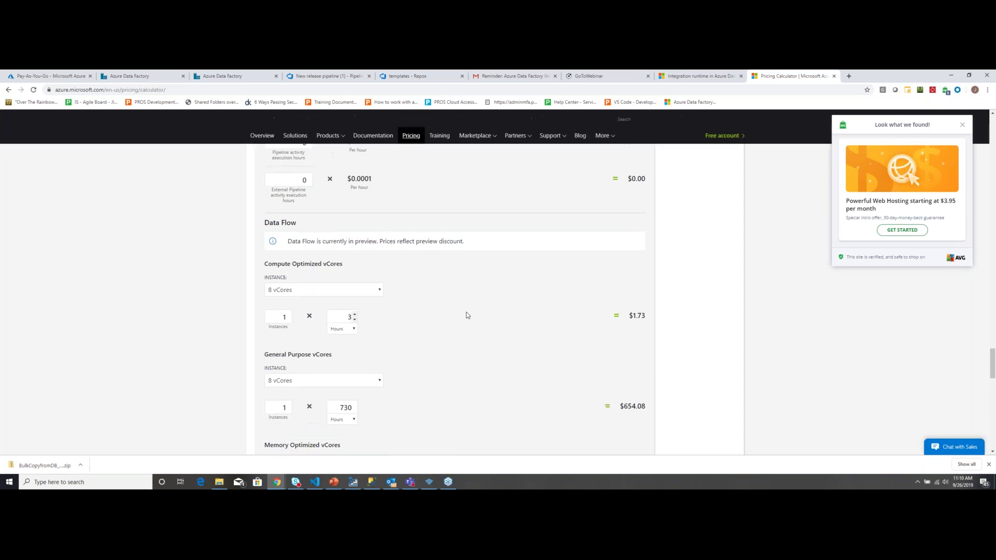
pyautogui.scroll(4, 465, 319)
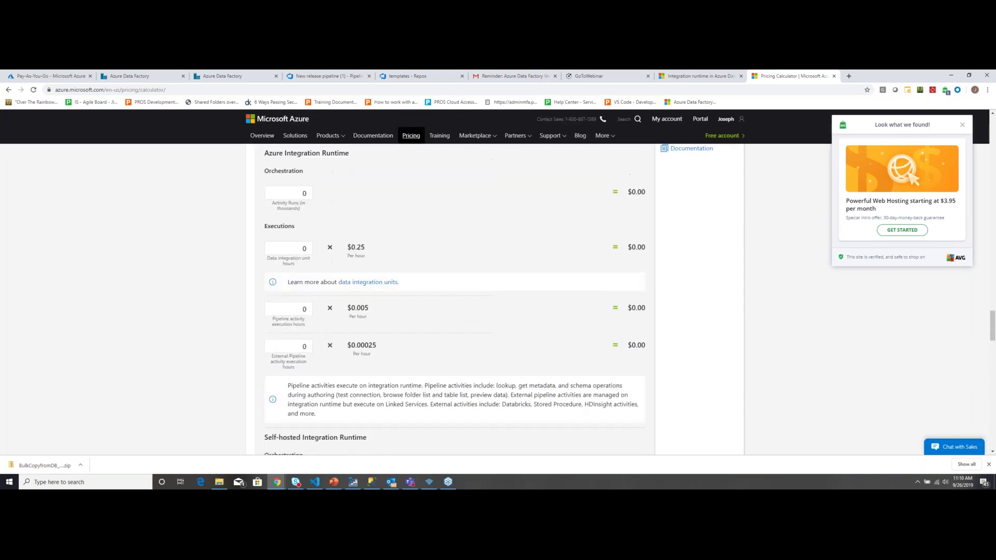
pyautogui.scroll(-10, 466, 318)
pyautogui.scroll(-2, 350, 213)
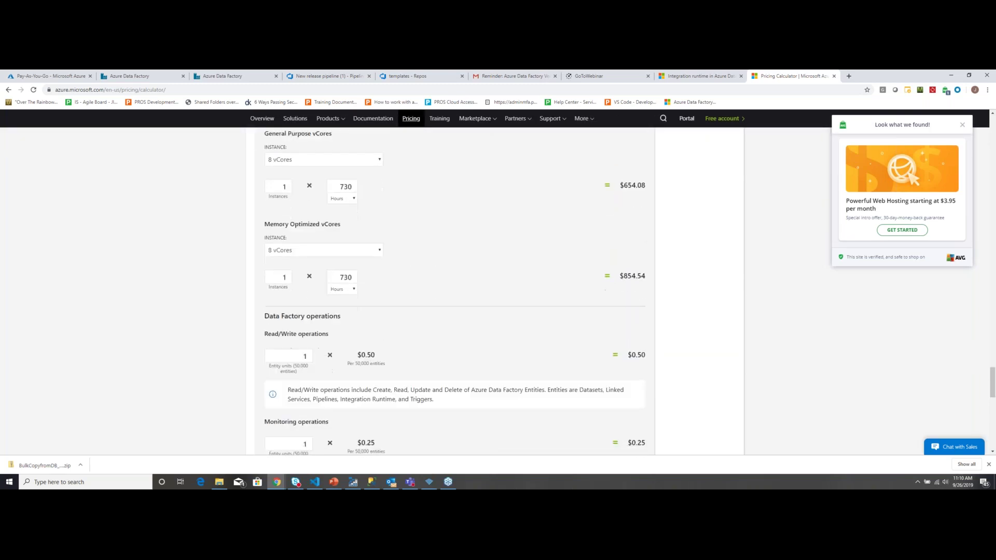
pyautogui.scroll(5, 351, 290)
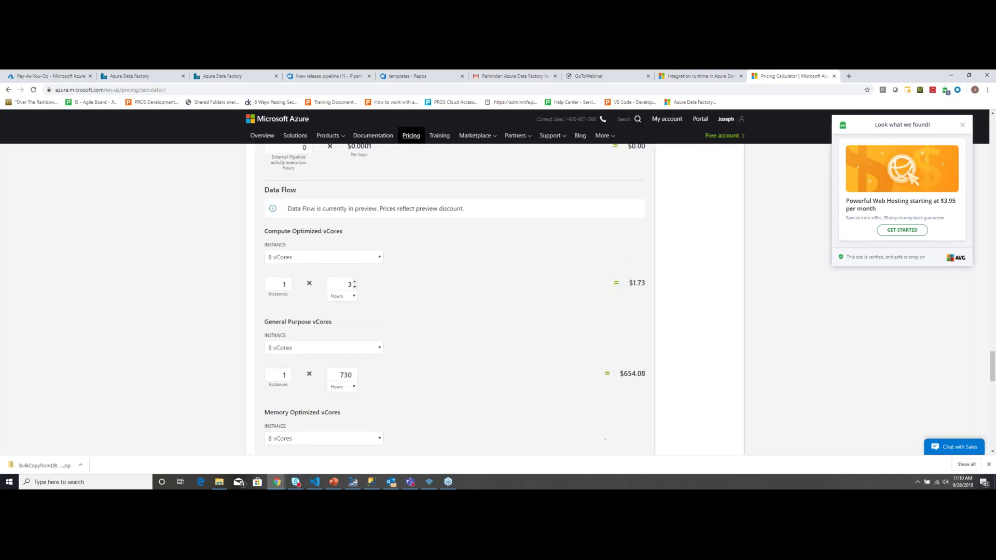
pyautogui.scroll(5, 455, 301)
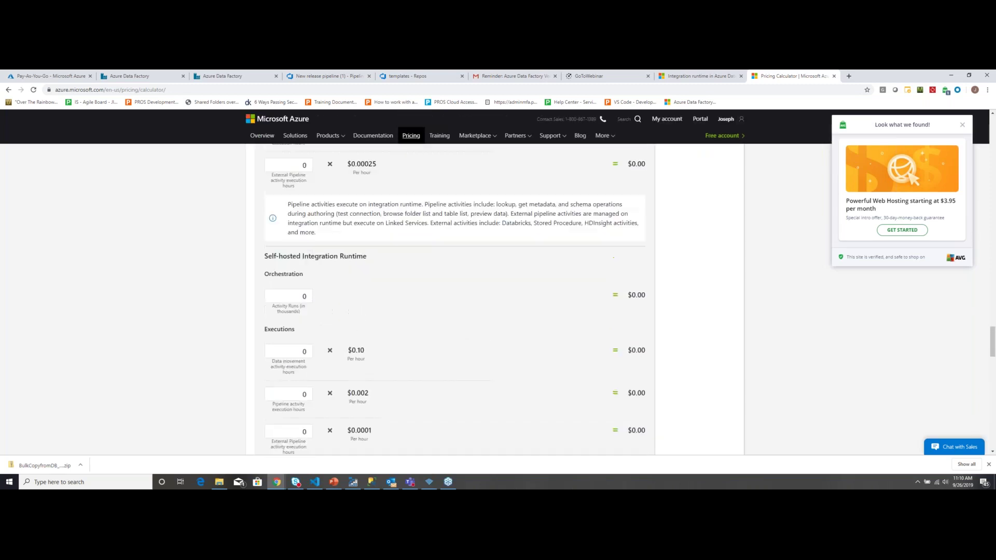
pyautogui.scroll(-2, 454, 300)
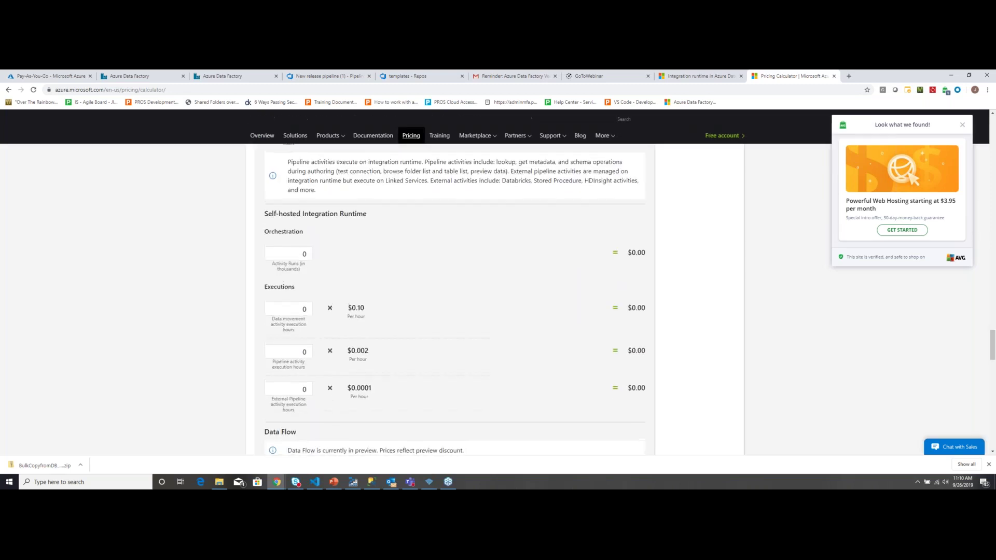
pyautogui.scroll(2, 455, 301)
# - Return to the datamovementgurudf factory, open the ParquetCrudCloud pipeline and reposition its ParquetCrudDataFlow activity on the canvas
pyautogui.click(397, 76)
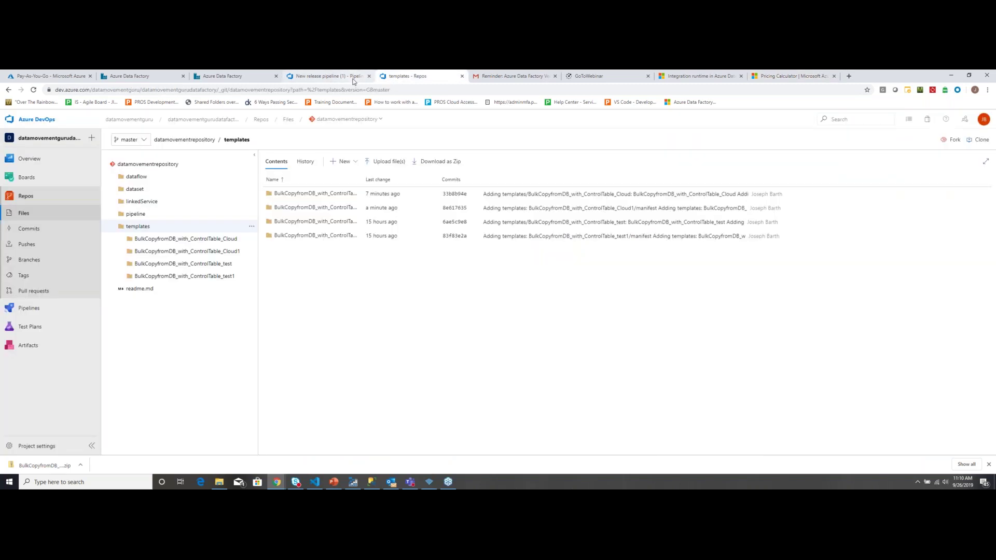
pyautogui.click(229, 76)
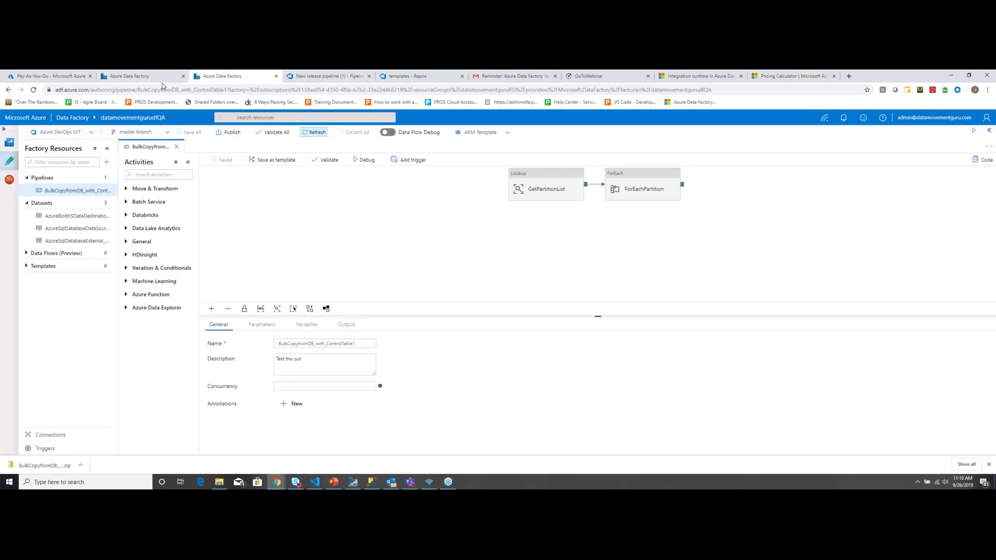
pyautogui.click(153, 79)
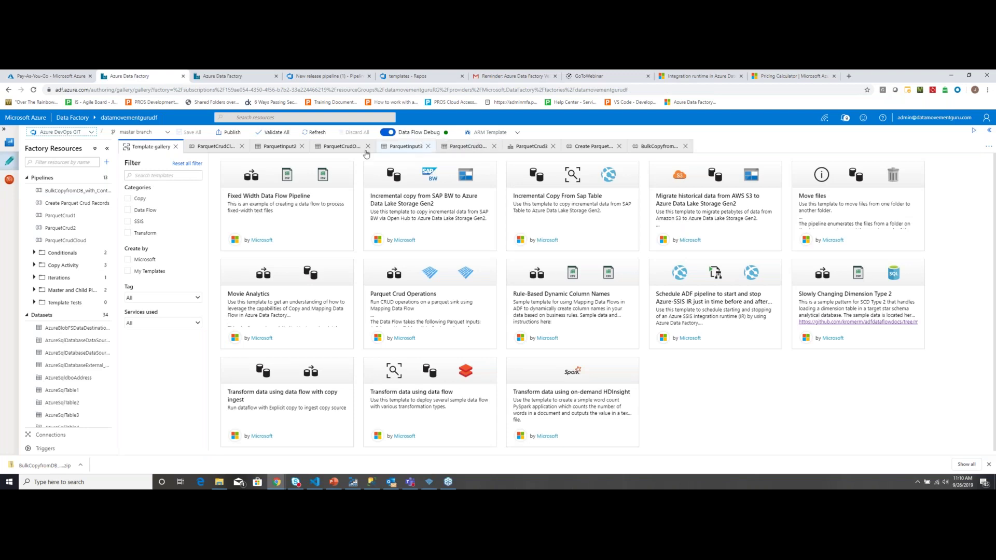
pyautogui.click(530, 146)
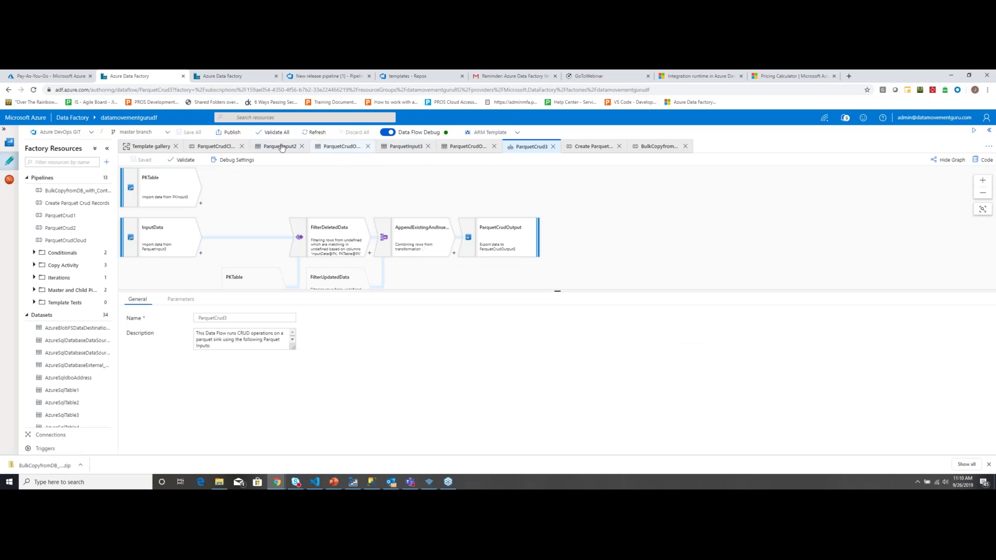
pyautogui.click(224, 148)
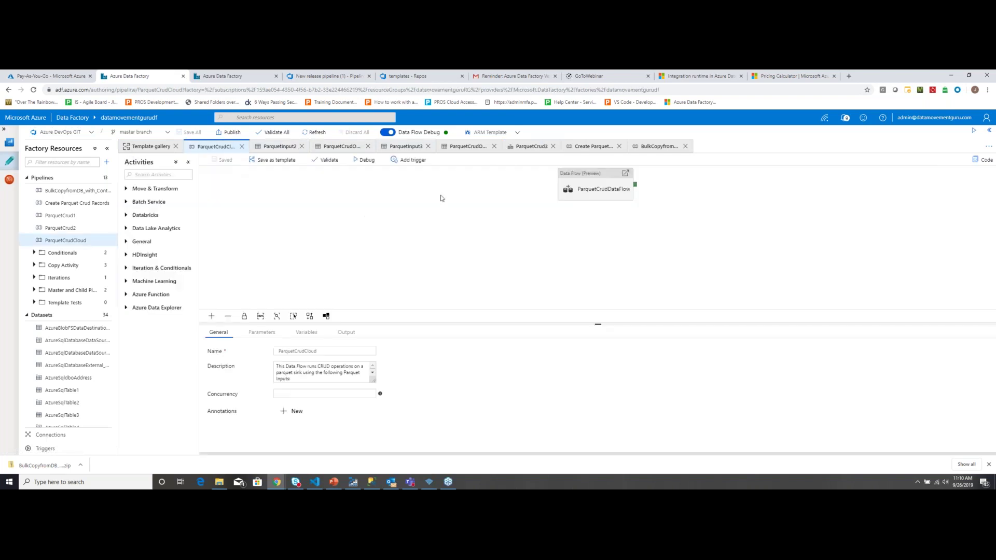
pyautogui.moveTo(579, 181); pyautogui.dragTo(464, 204)
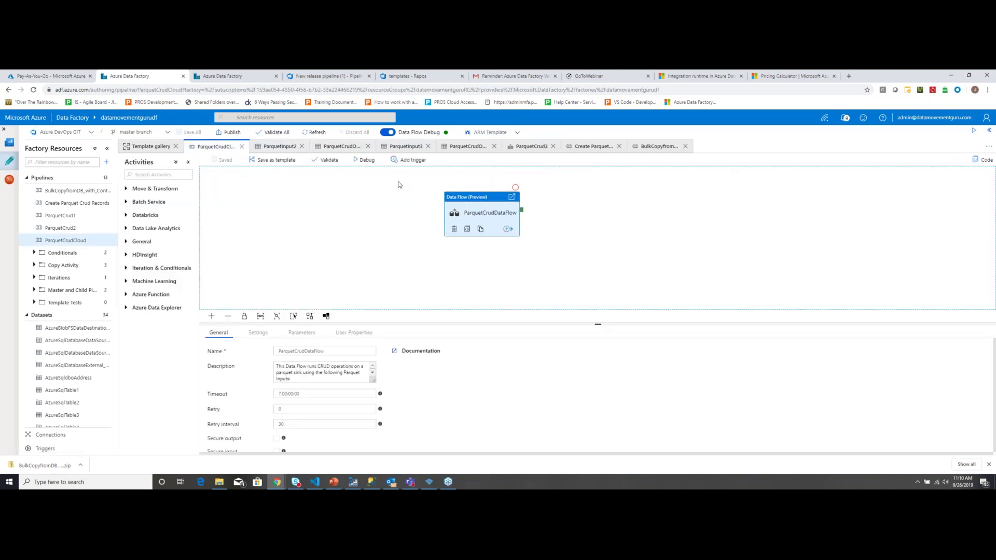
# - Check the factory's pipeline runs from the last 24 hours and return to the ParquetCrudCloud pipeline's design canvas
pyautogui.click(10, 182)
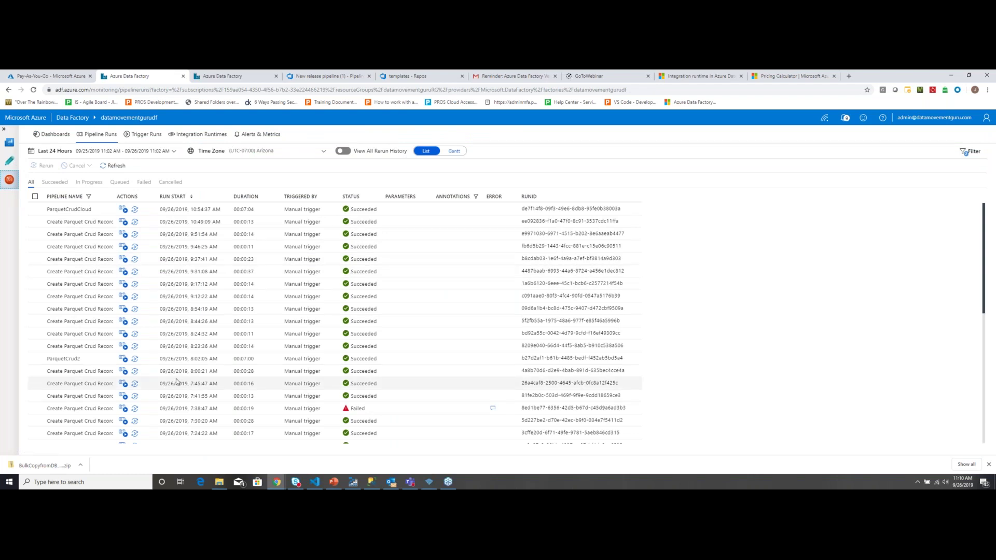
pyautogui.click(14, 163)
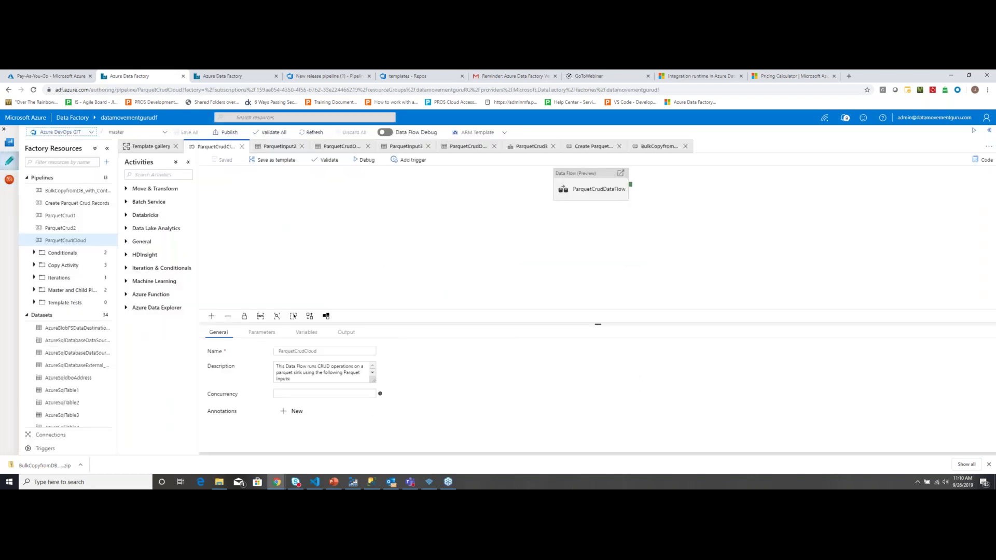